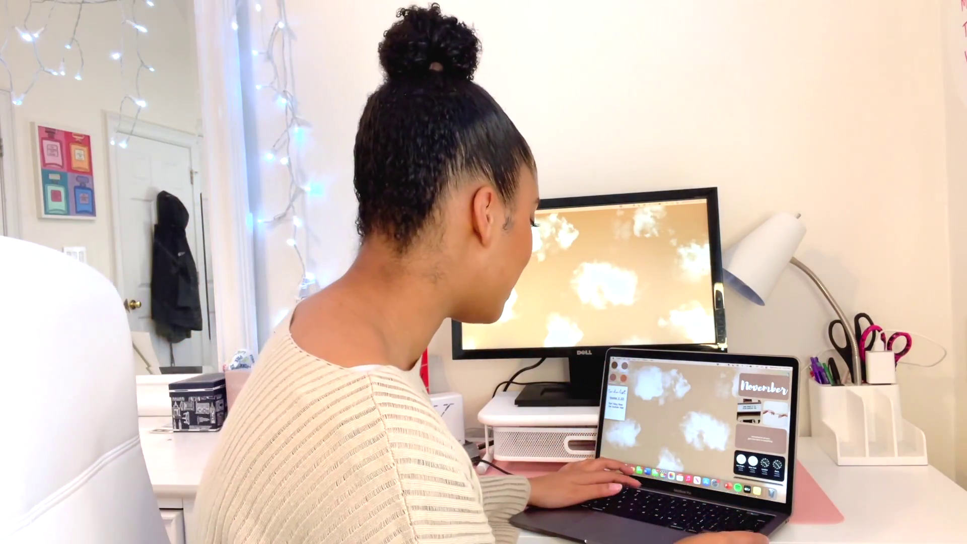
{"action": "key", "text": "super+shift+5"}
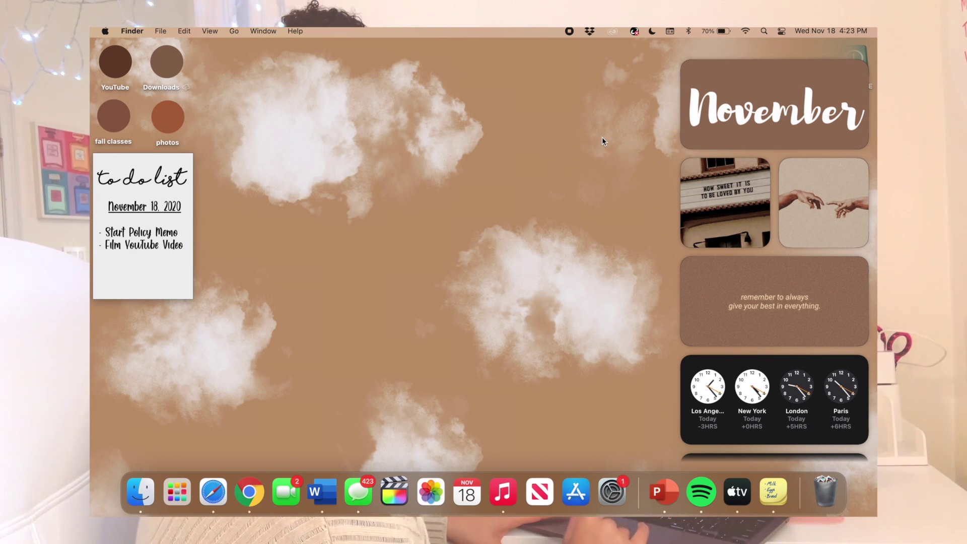
- Open the notification centre and look through the widgets already placed in it
{"action": "left_click", "coordinate": [587, 227]}
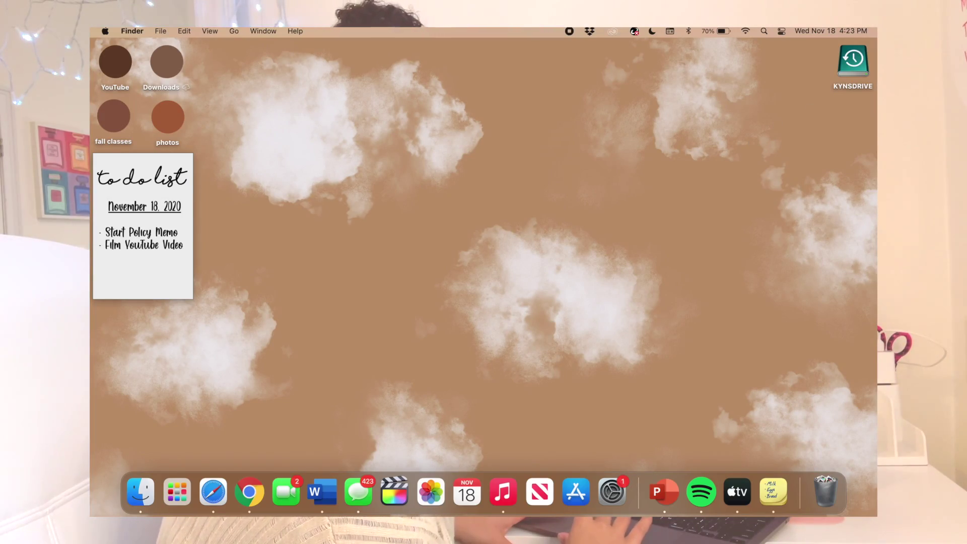
{"action": "left_click", "coordinate": [849, 31]}
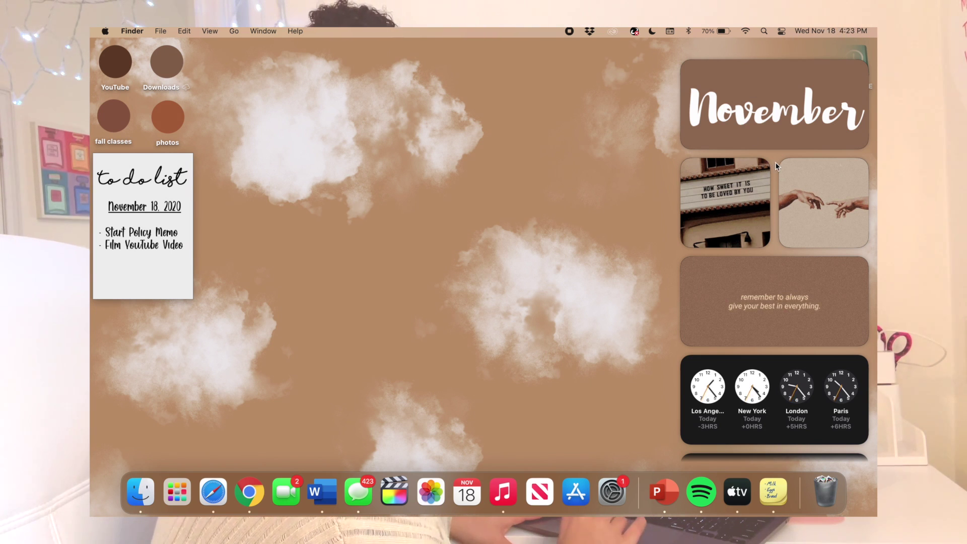
{"action": "scroll", "coordinate": [776, 166], "scroll_direction": "down", "scroll_amount": 5}
{"action": "scroll", "coordinate": [776, 166], "scroll_direction": "up", "scroll_amount": 5}
{"action": "scroll", "coordinate": [776, 166], "scroll_direction": "down", "scroll_amount": 5}
{"action": "scroll", "coordinate": [775, 167], "scroll_direction": "up", "scroll_amount": 5}
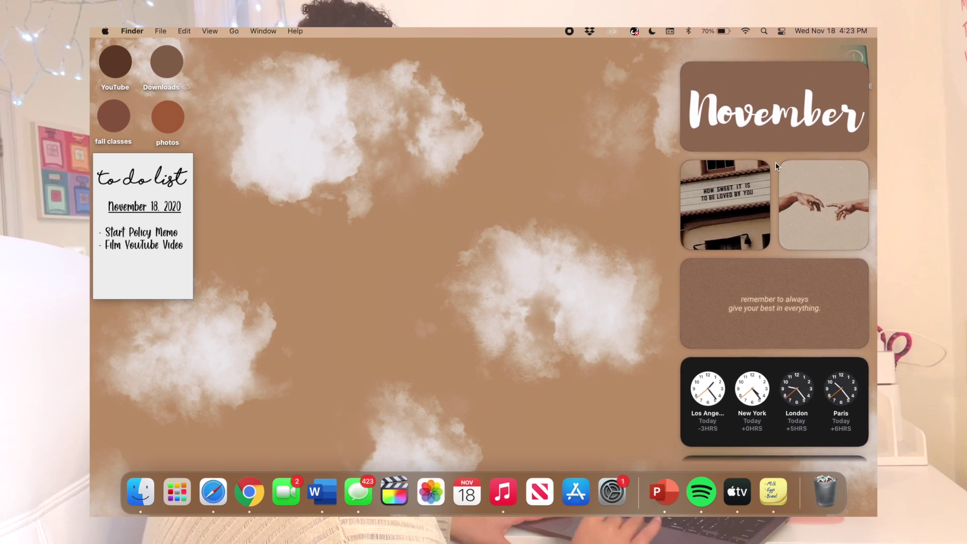
{"action": "scroll", "coordinate": [776, 166], "scroll_direction": "down", "scroll_amount": 3}
{"action": "left_click", "coordinate": [485, 269]}
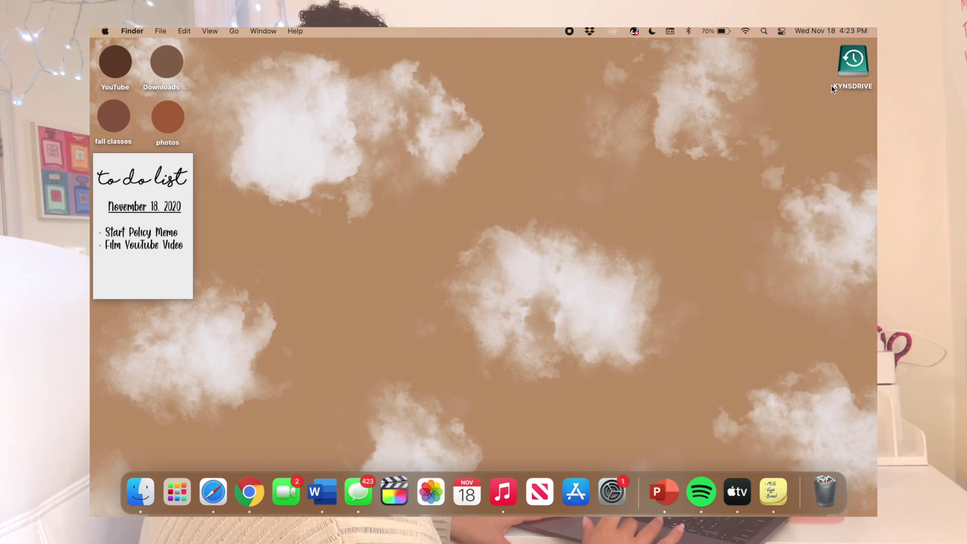
{"action": "left_click", "coordinate": [849, 34]}
{"action": "left_click", "coordinate": [383, 425]}
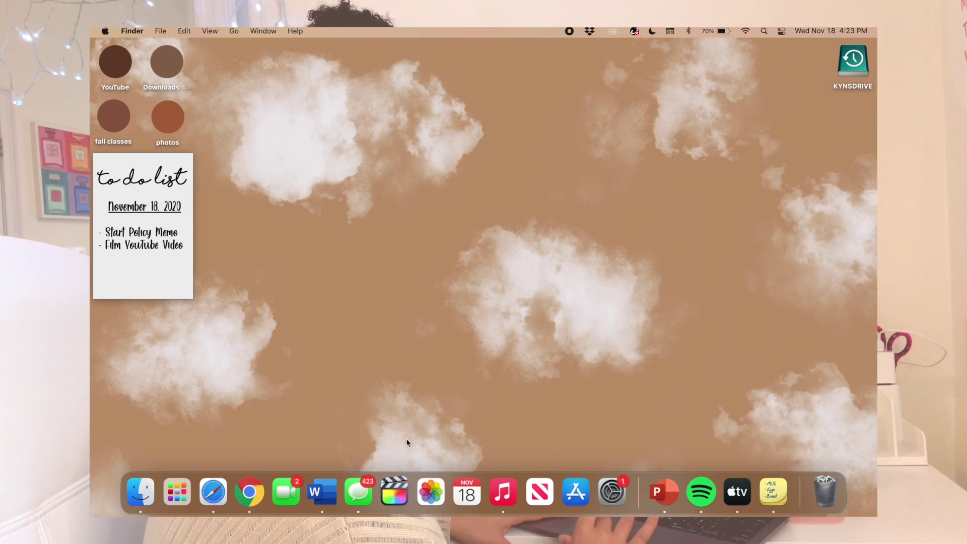
- Switch to the App Store and search it for "widget"
{"action": "left_click", "coordinate": [576, 491]}
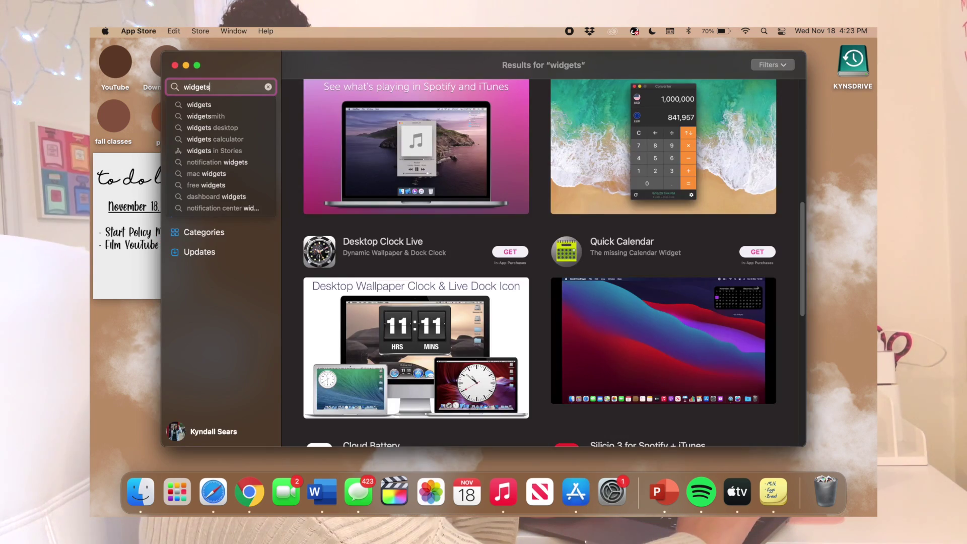
{"action": "key", "text": "BackSpace"}
{"action": "key", "text": "Return"}
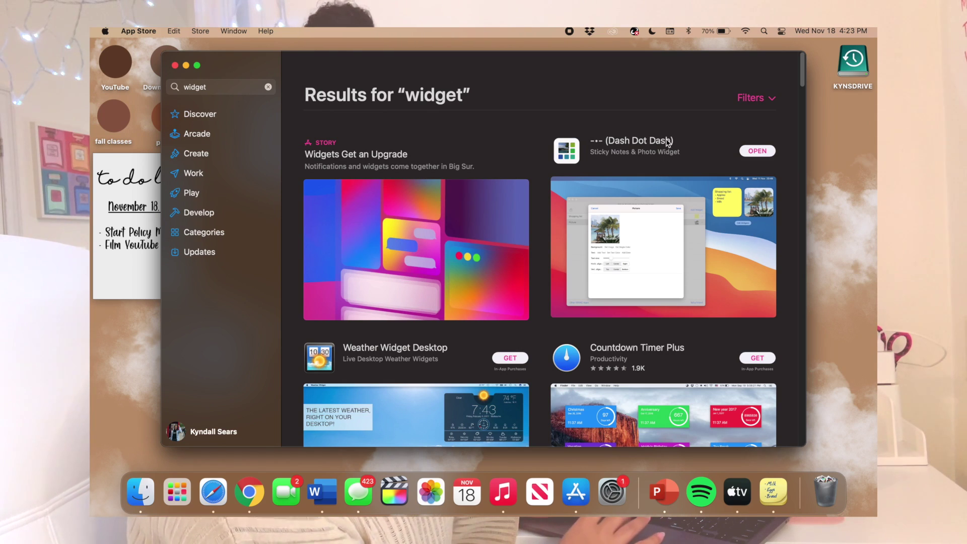
- Open the Dash Dot Dash app from the search results and start a new widget in it
{"action": "left_click", "coordinate": [762, 153]}
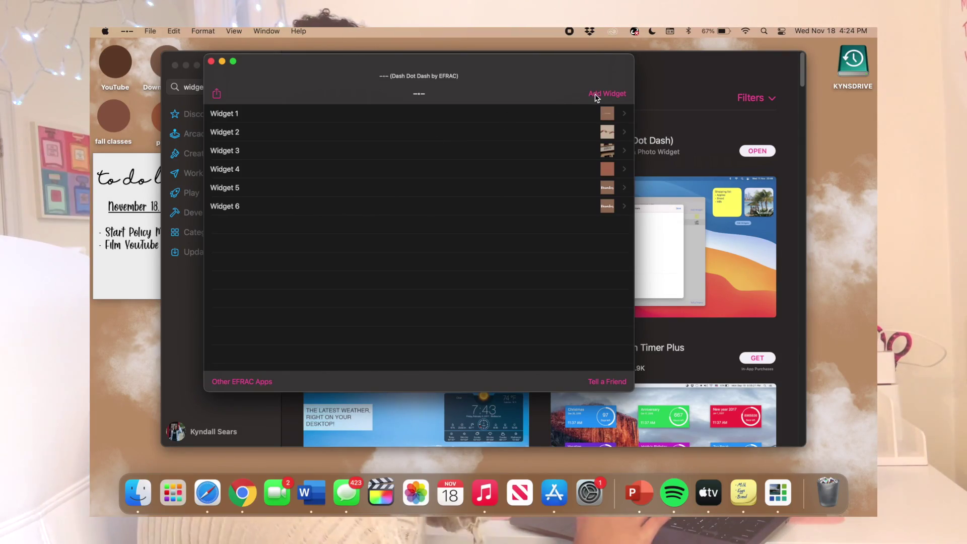
{"action": "left_click", "coordinate": [596, 96]}
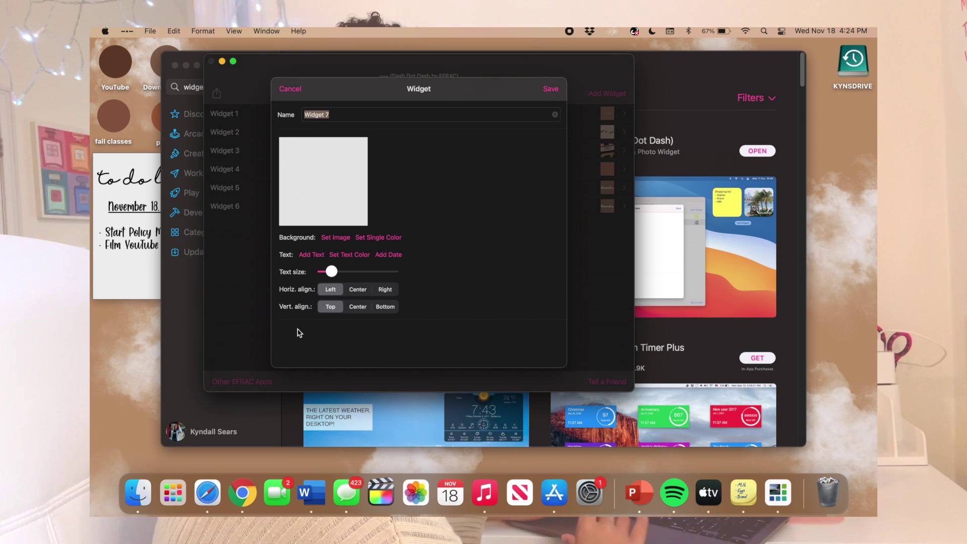
- Switch to Chrome and open Pinterest
{"action": "left_click", "coordinate": [252, 483]}
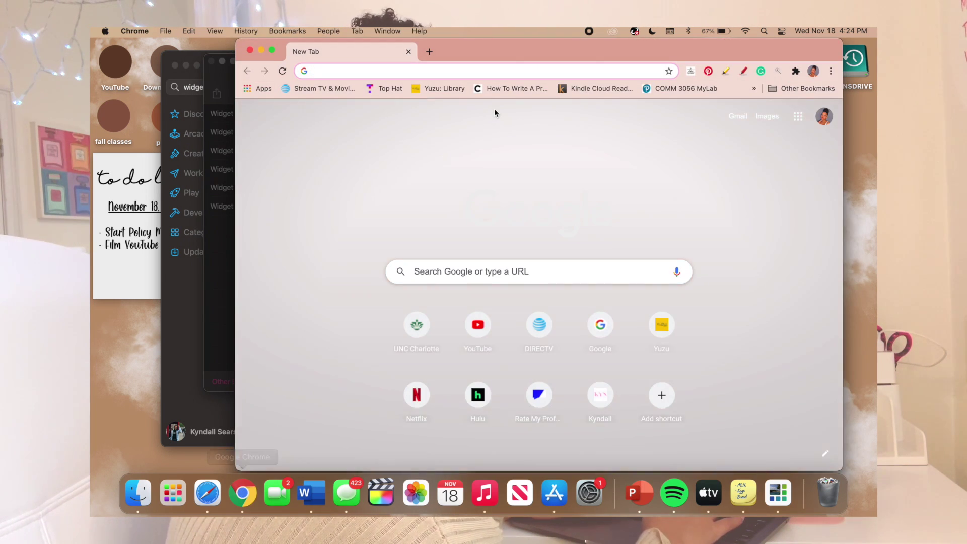
{"action": "type", "text": "pinterest"}
{"action": "key", "text": "Return"}
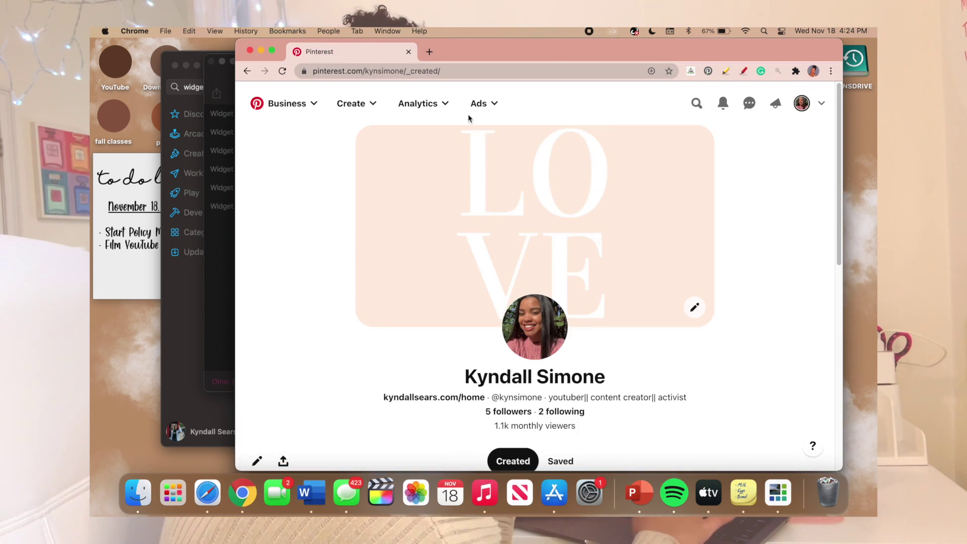
- Search Pinterest for "brown aesthetic"
{"action": "left_click", "coordinate": [697, 105]}
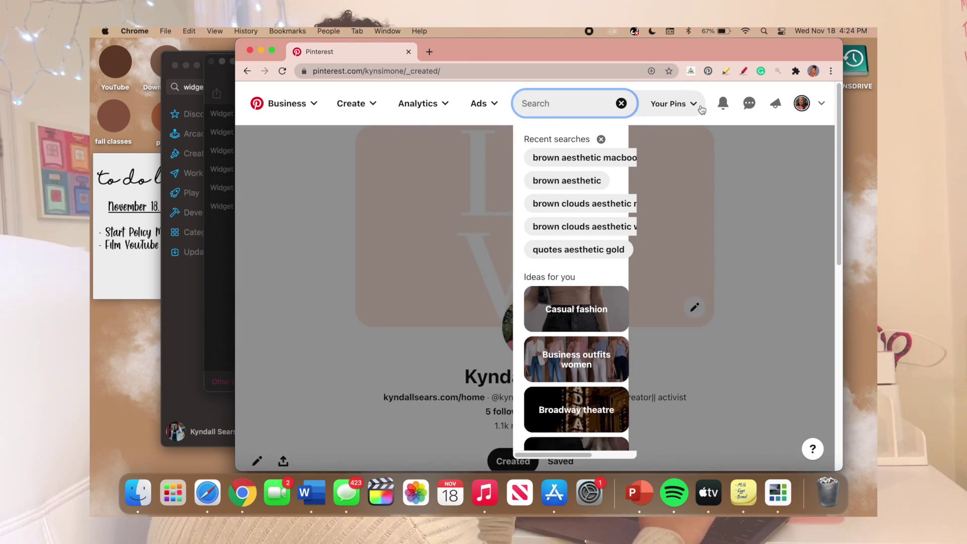
{"action": "type", "text": "brown"}
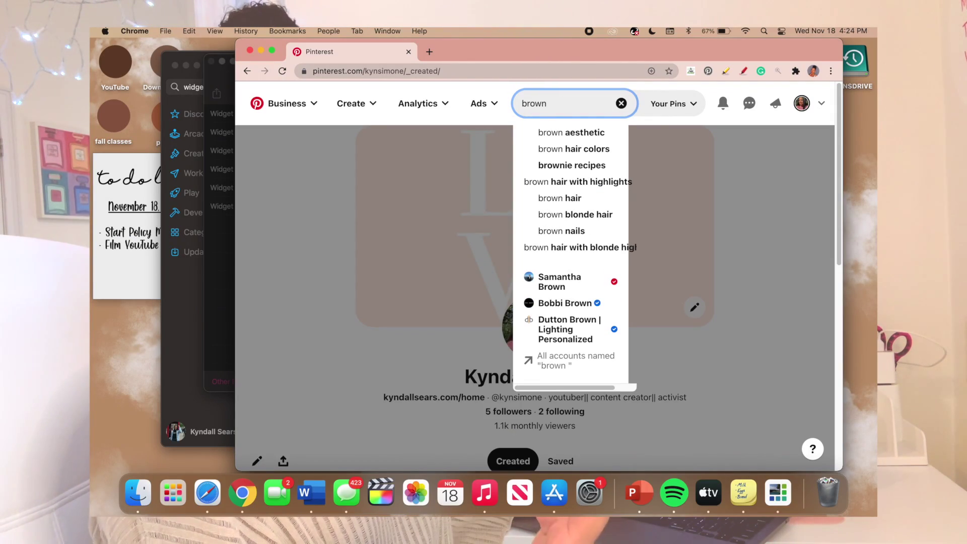
{"action": "key", "text": "Down"}
{"action": "key", "text": "Return"}
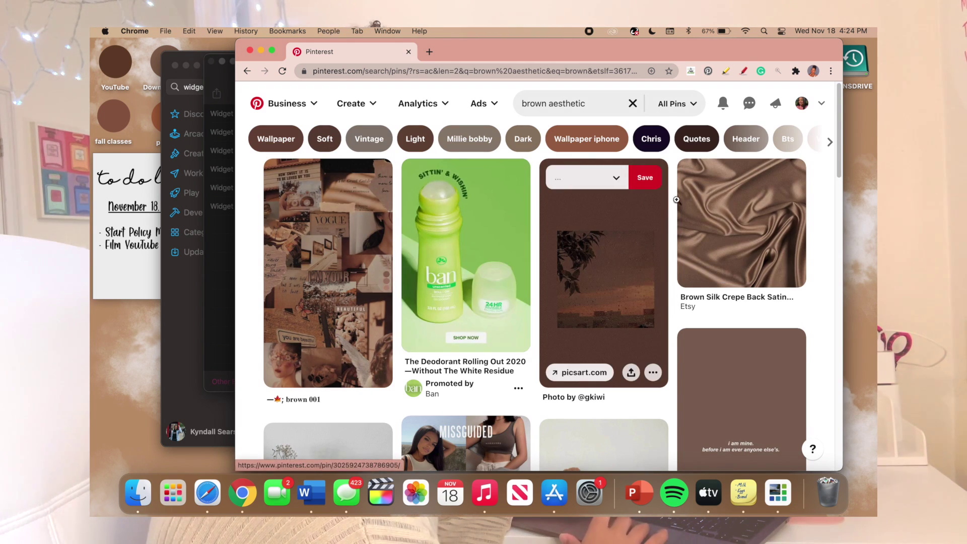
- Find the brown teddy bear picture among the pins and save it to the desktop
{"action": "scroll", "coordinate": [599, 313], "scroll_direction": "down", "scroll_amount": 5}
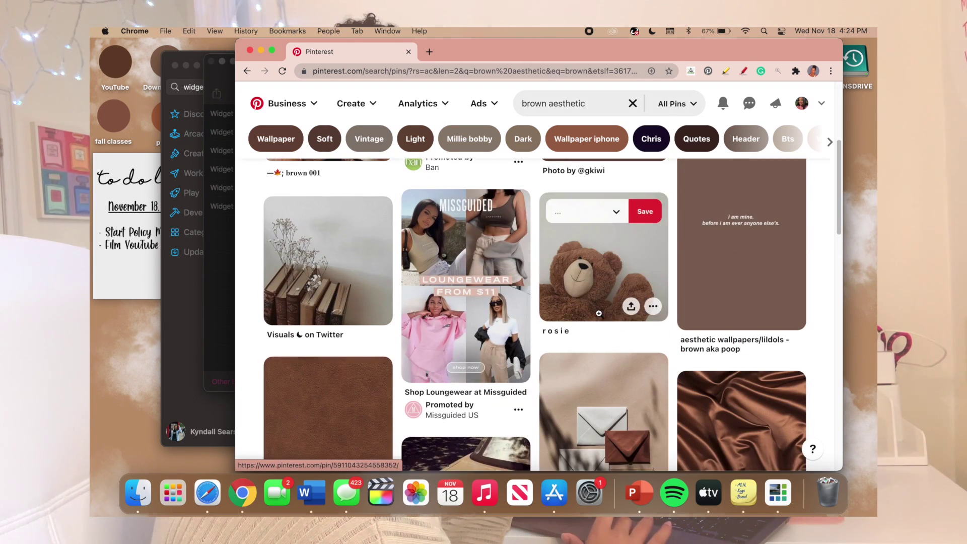
{"action": "scroll", "coordinate": [599, 314], "scroll_direction": "down", "scroll_amount": 1}
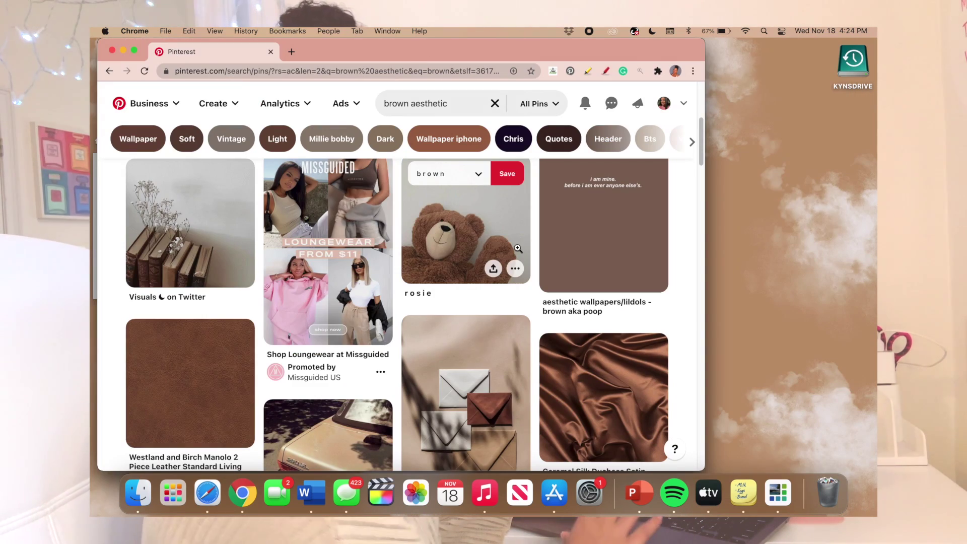
{"action": "left_click_drag", "start_coordinate": [518, 248], "coordinate": [769, 212]}
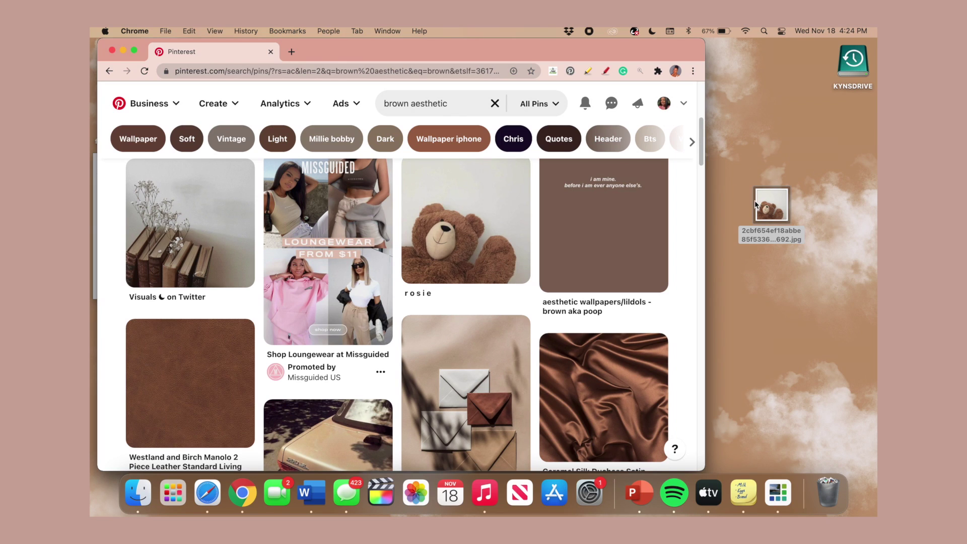
- Add the teddy bear image on the desktop to the Photos library
{"action": "right_click", "coordinate": [771, 219]}
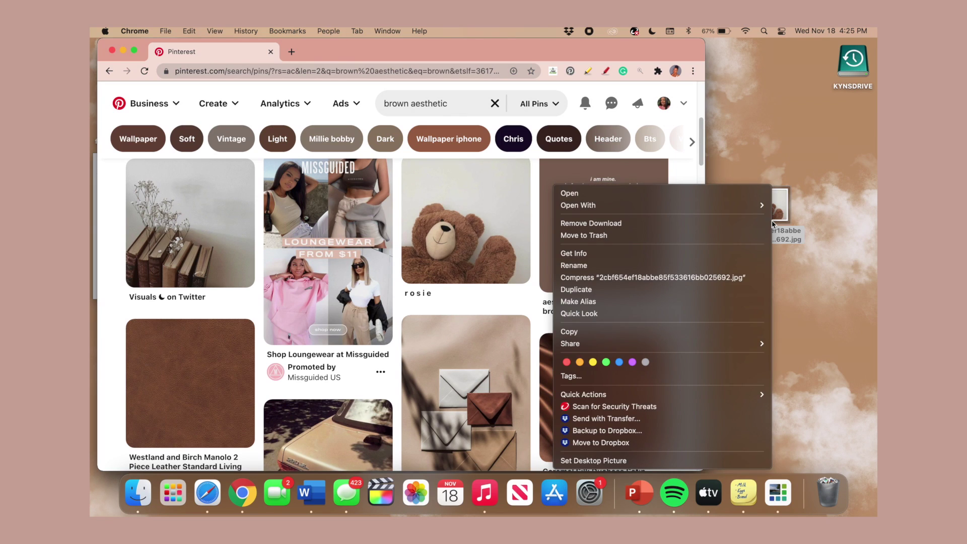
{"action": "mouse_move", "coordinate": [658, 341]}
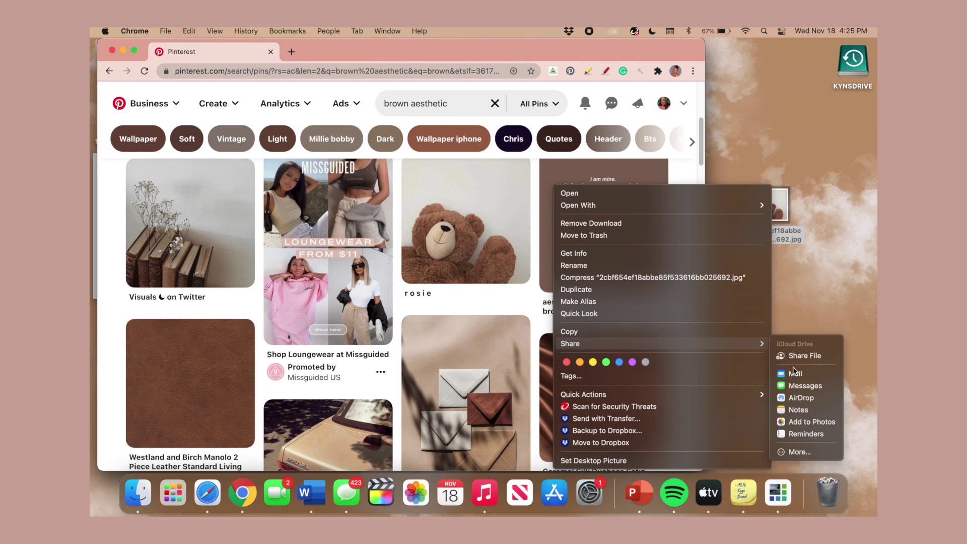
{"action": "left_click", "coordinate": [792, 422]}
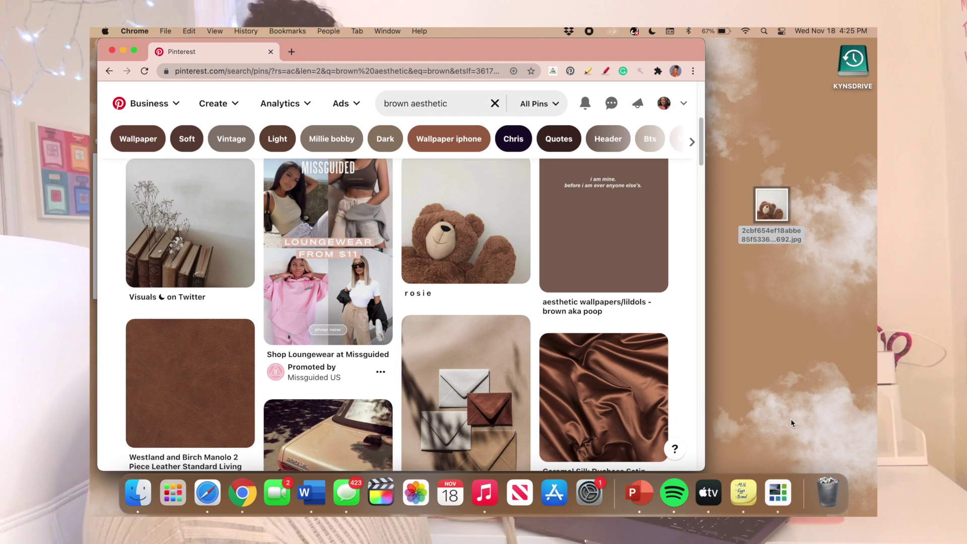
- Return to the new widget in Dash Dot Dash, set the teddy bear photo as its background image and save it
{"action": "left_click", "coordinate": [123, 50]}
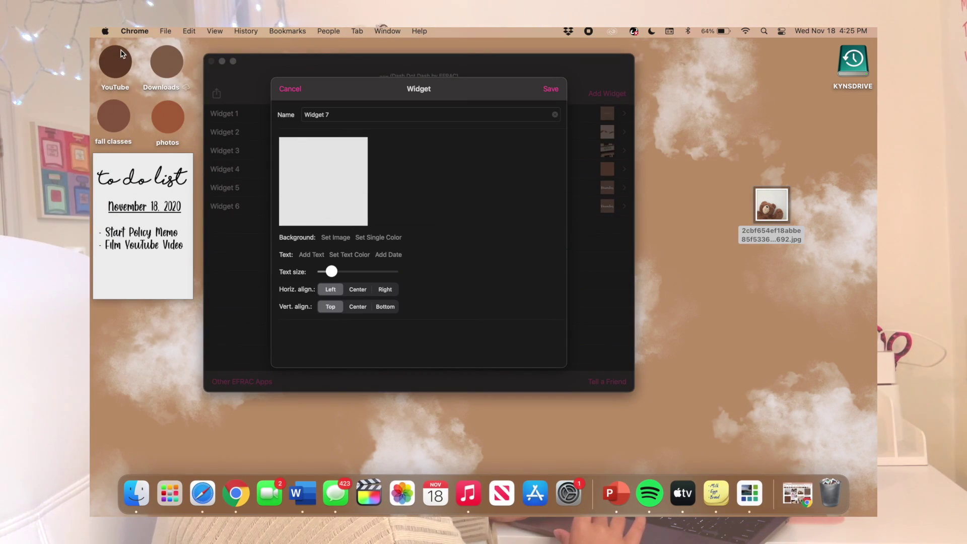
{"action": "left_click", "coordinate": [337, 243]}
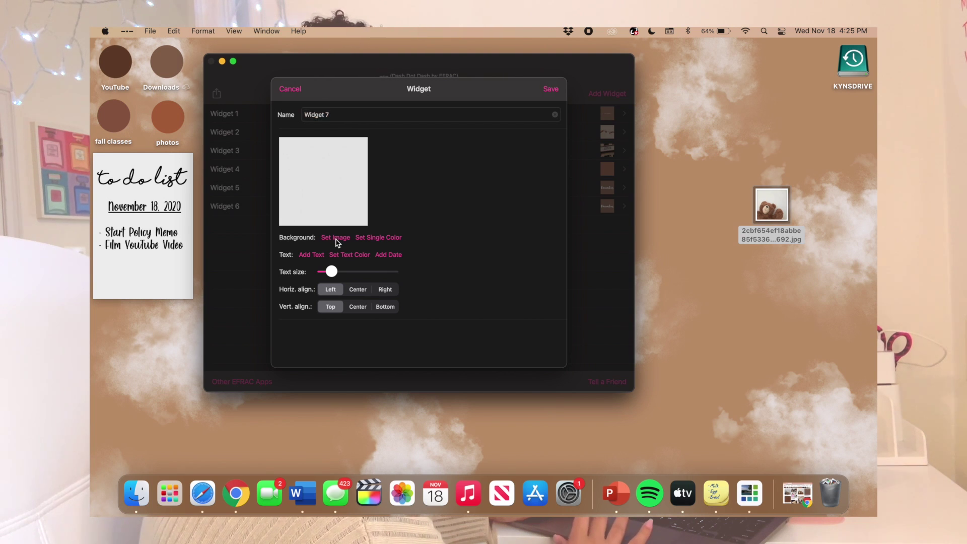
{"action": "left_click", "coordinate": [335, 239]}
{"action": "left_click", "coordinate": [315, 163]}
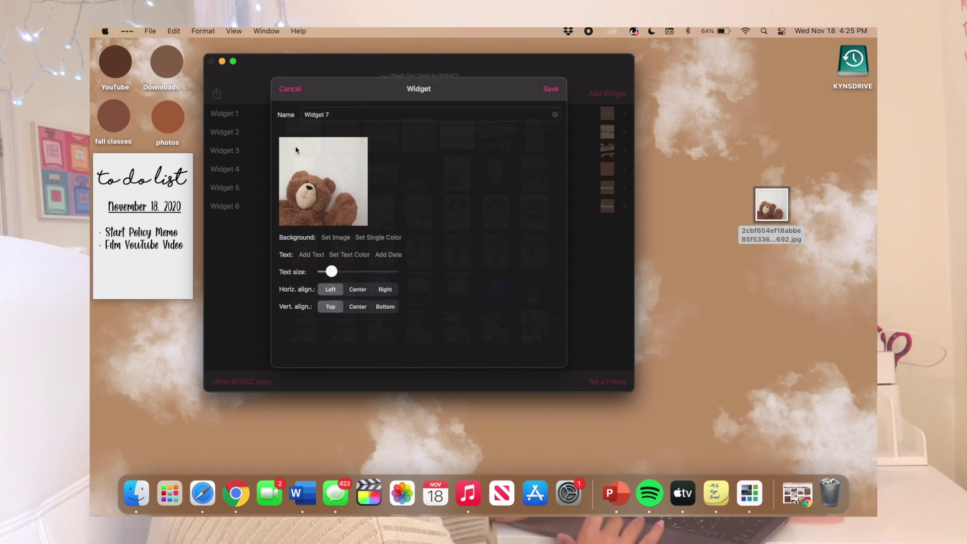
{"action": "left_click", "coordinate": [550, 90]}
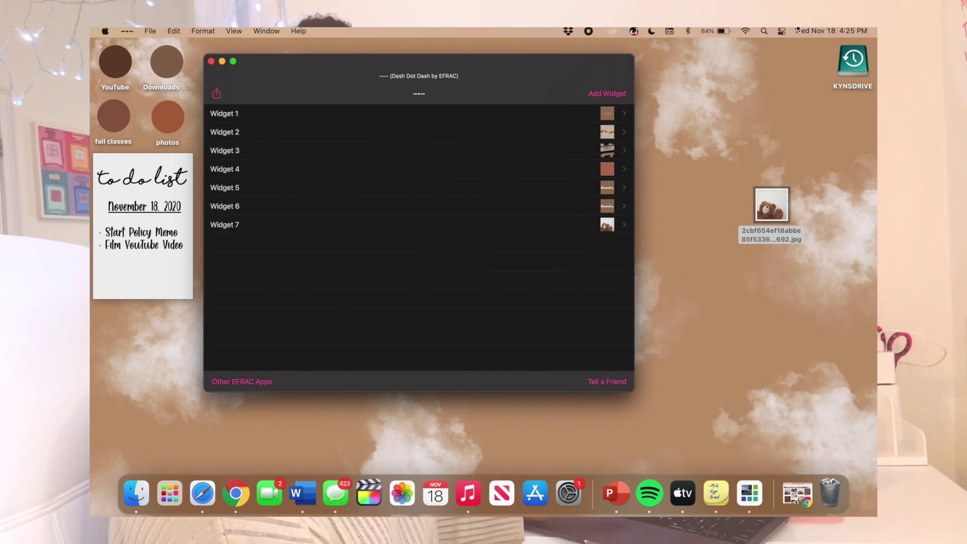
- Open the notification centre's widget editor and show the widget offered by Dash Dot Dash
{"action": "left_click", "coordinate": [842, 31]}
{"action": "scroll", "coordinate": [795, 378], "scroll_direction": "down", "scroll_amount": 5}
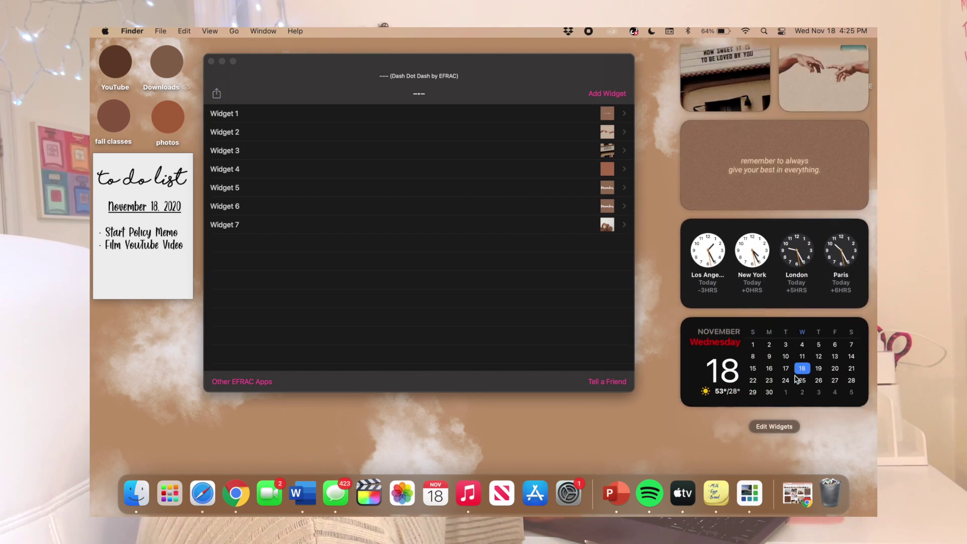
{"action": "left_click", "coordinate": [774, 450]}
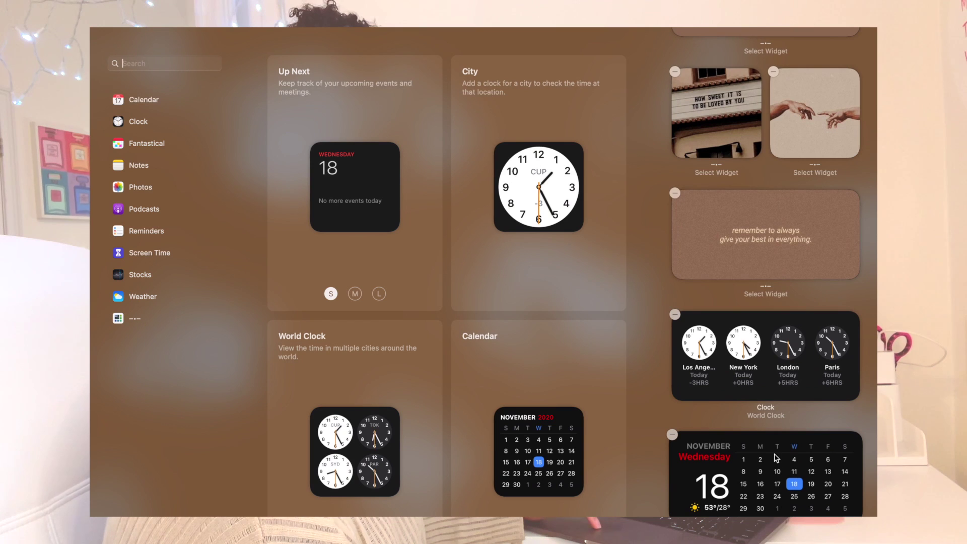
{"action": "left_click", "coordinate": [131, 321]}
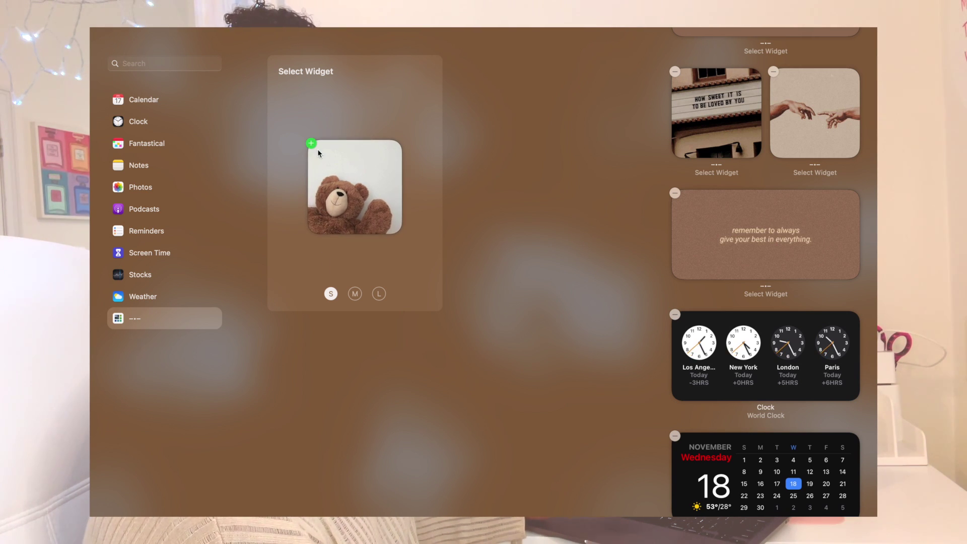
- Add the teddy bear widget in medium size to the notification centre, finish editing and close the Dash Dot Dash window
{"action": "left_click", "coordinate": [355, 294]}
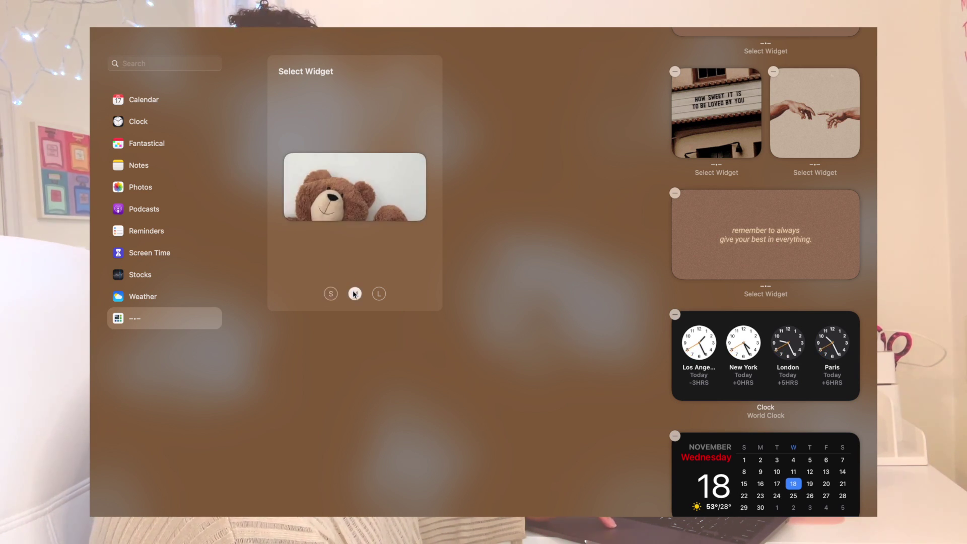
{"action": "left_click", "coordinate": [375, 296]}
{"action": "left_click", "coordinate": [355, 294]}
{"action": "left_click", "coordinate": [283, 154]}
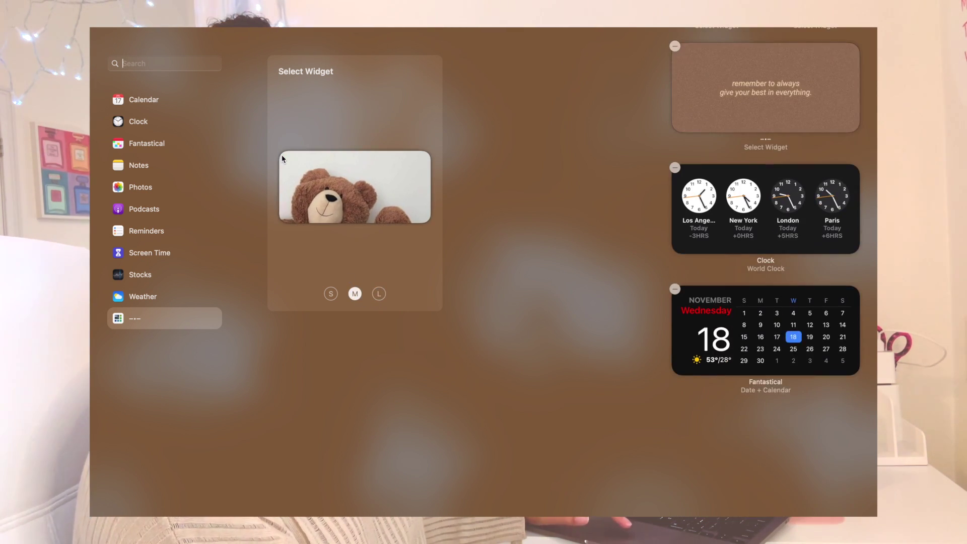
{"action": "left_click", "coordinate": [690, 427]}
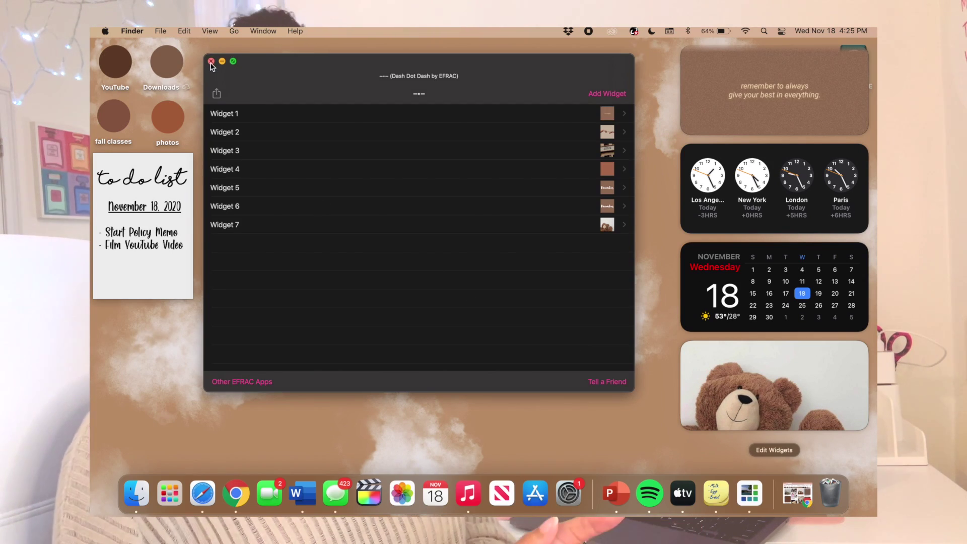
{"action": "left_click", "coordinate": [211, 61]}
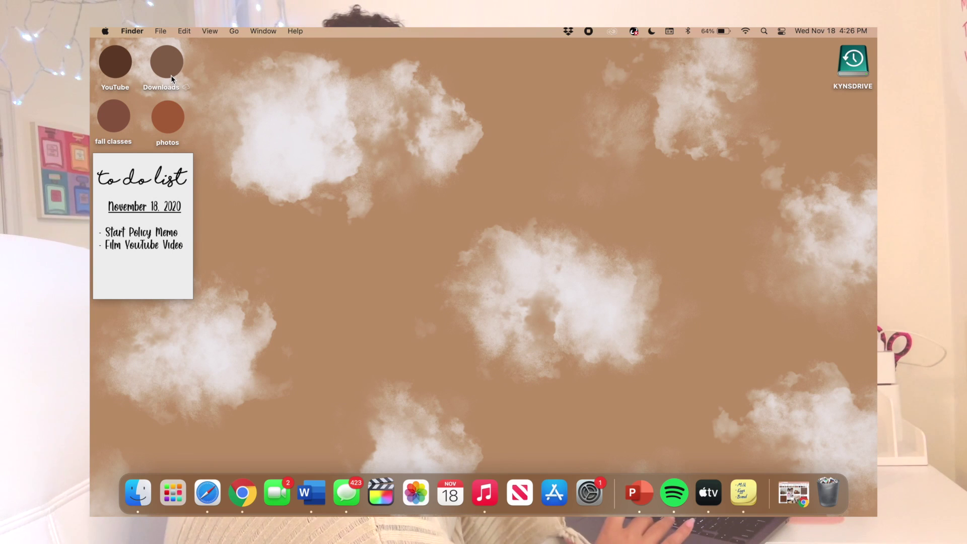
- Reopen the notification centre's widget editor and display the widgets offered by Fantastical
{"action": "left_click", "coordinate": [849, 32]}
{"action": "left_click", "coordinate": [763, 447]}
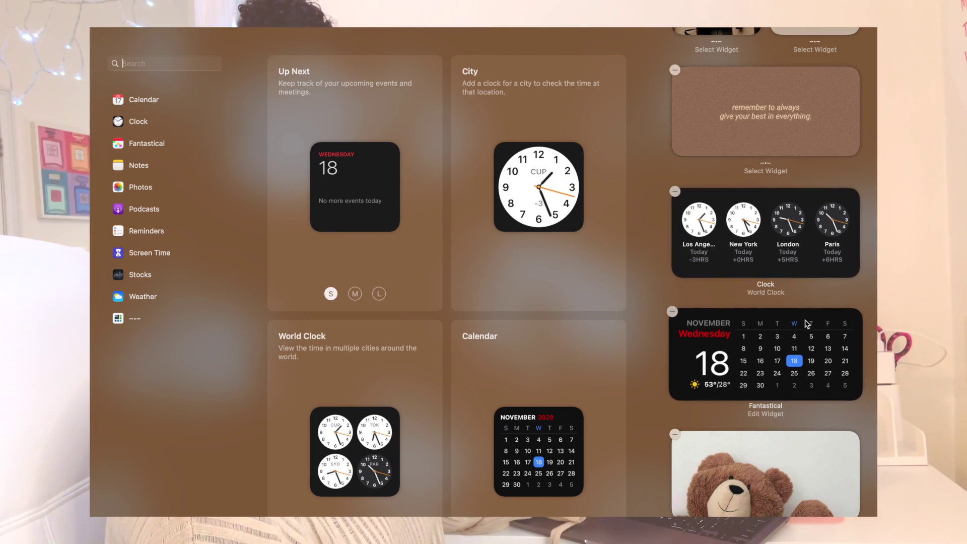
{"action": "scroll", "coordinate": [816, 322], "scroll_direction": "down", "scroll_amount": 2}
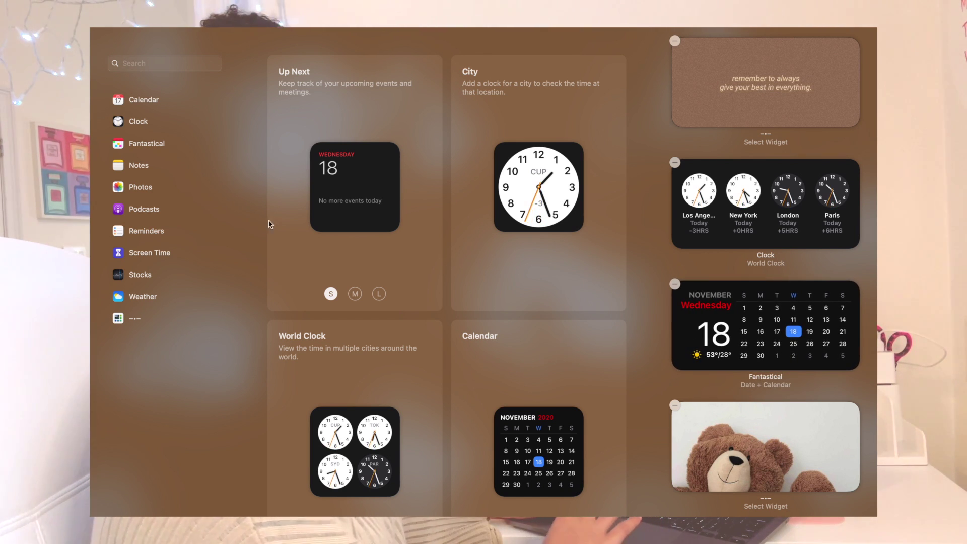
{"action": "left_click", "coordinate": [157, 145]}
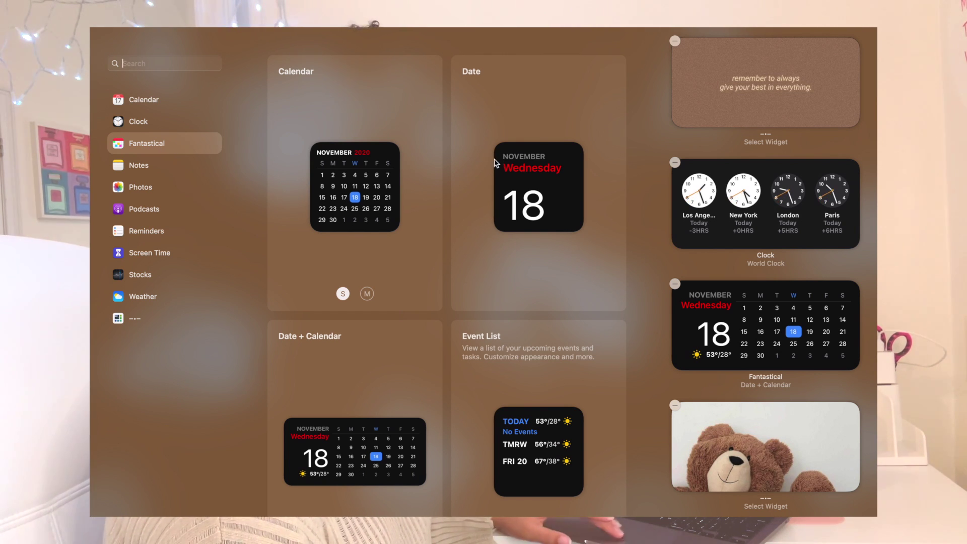
- Look through the Fantastical widgets, the Screen Time widget and the widgets already added to the notification centre
{"action": "scroll", "coordinate": [514, 377], "scroll_direction": "down", "scroll_amount": 10}
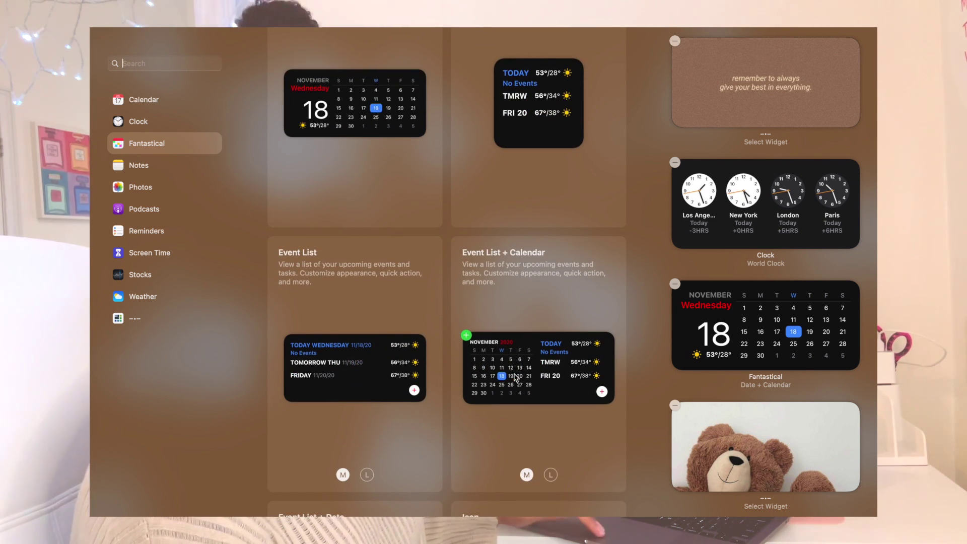
{"action": "scroll", "coordinate": [514, 374], "scroll_direction": "down", "scroll_amount": 5}
{"action": "scroll", "coordinate": [513, 376], "scroll_direction": "down", "scroll_amount": 15}
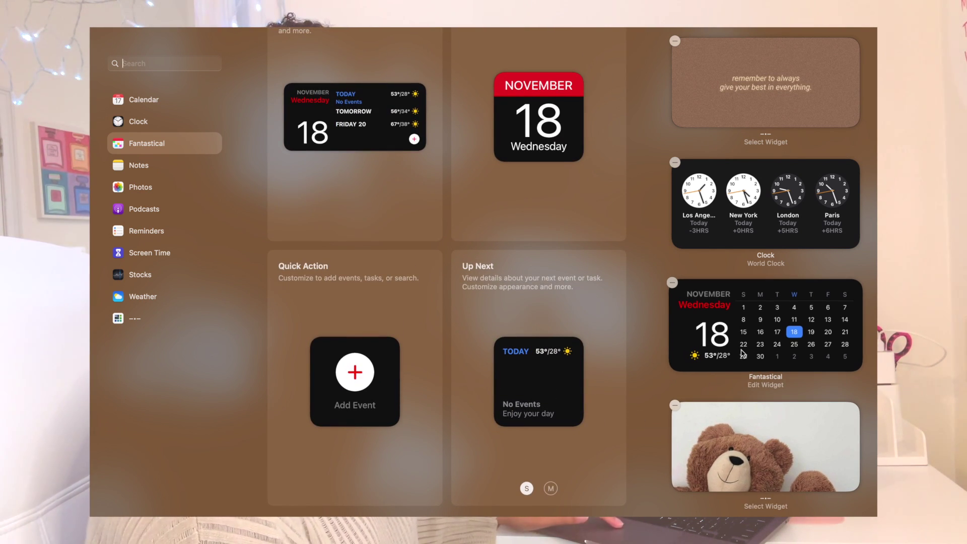
{"action": "key", "text": "Down"}
{"action": "key", "text": "Down"}
{"action": "key", "text": "Down"}
{"action": "key", "text": "Down"}
{"action": "key", "text": "Down"}
{"action": "scroll", "coordinate": [757, 218], "scroll_direction": "up", "scroll_amount": 5}
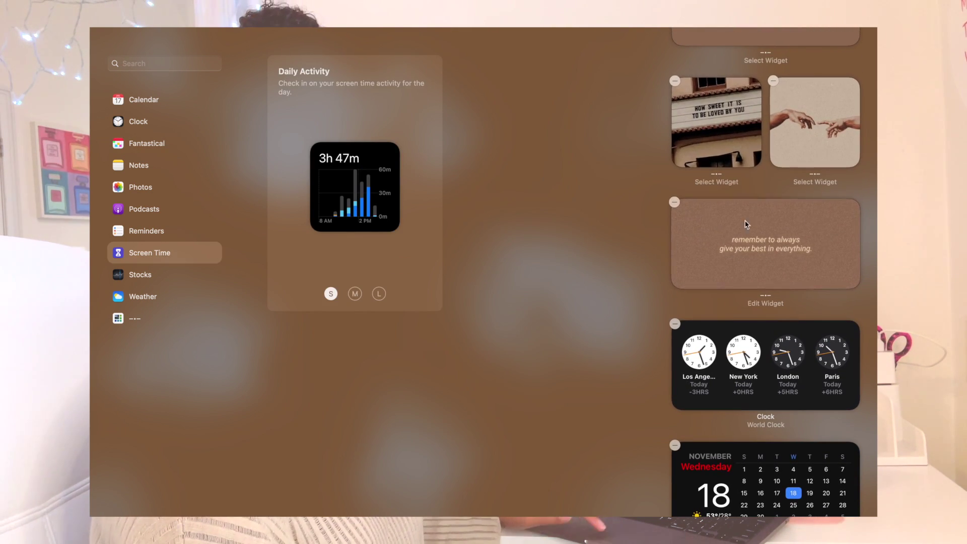
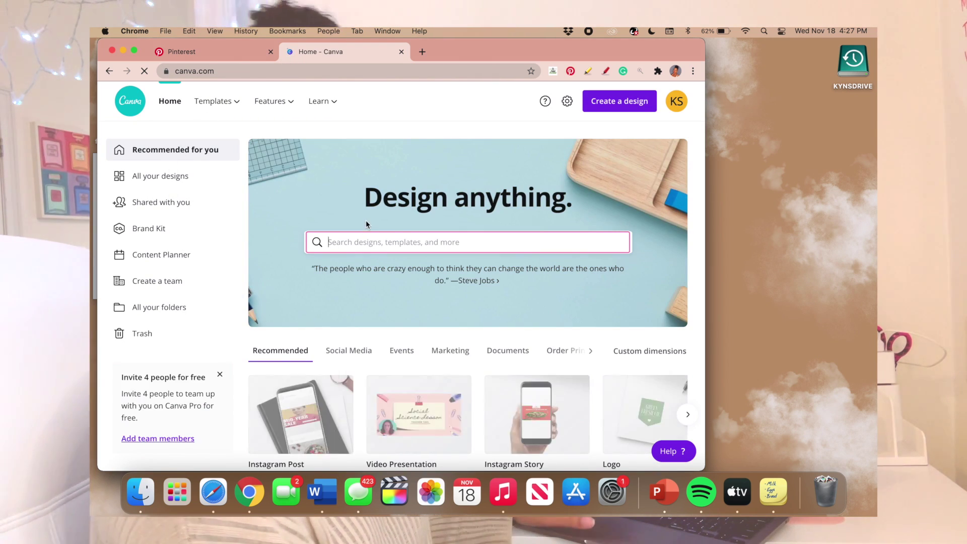
- In Canva in Chrome, choose the Logo design type and create a blank logo
{"action": "scroll", "coordinate": [366, 224], "scroll_direction": "down", "scroll_amount": 6}
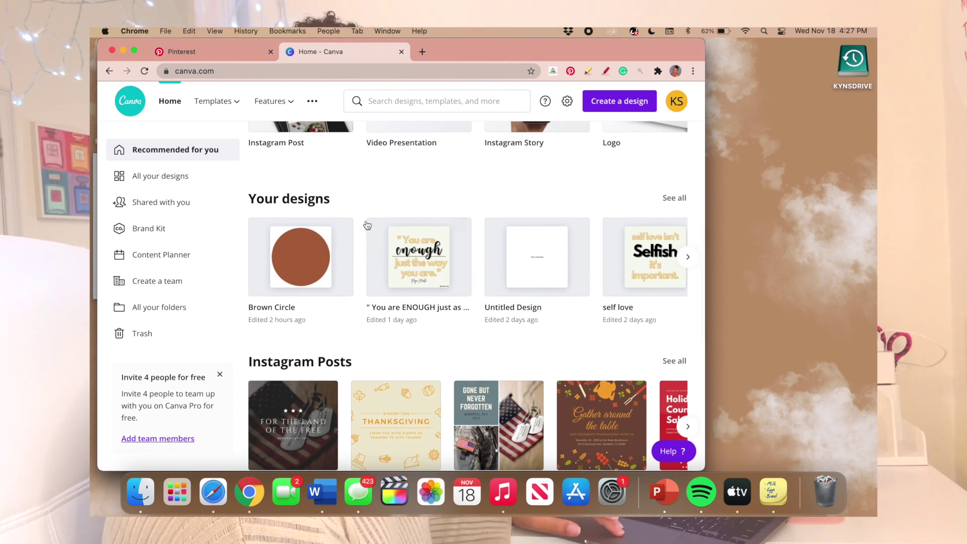
{"action": "scroll", "coordinate": [367, 225], "scroll_direction": "down", "scroll_amount": 8}
{"action": "scroll", "coordinate": [367, 225], "scroll_direction": "up", "scroll_amount": 3}
{"action": "scroll", "coordinate": [366, 224], "scroll_direction": "up", "scroll_amount": 1}
{"action": "left_click", "coordinate": [367, 146]}
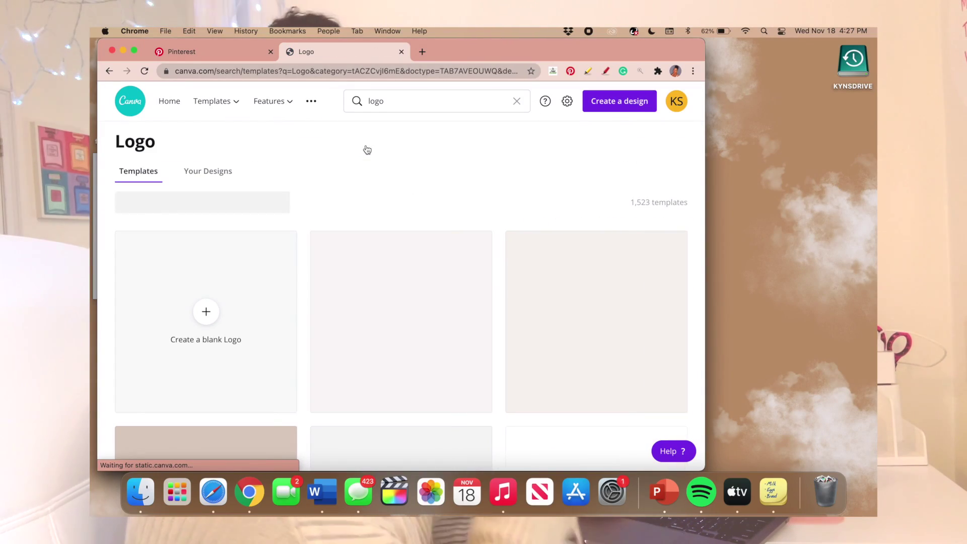
{"action": "left_click", "coordinate": [215, 298]}
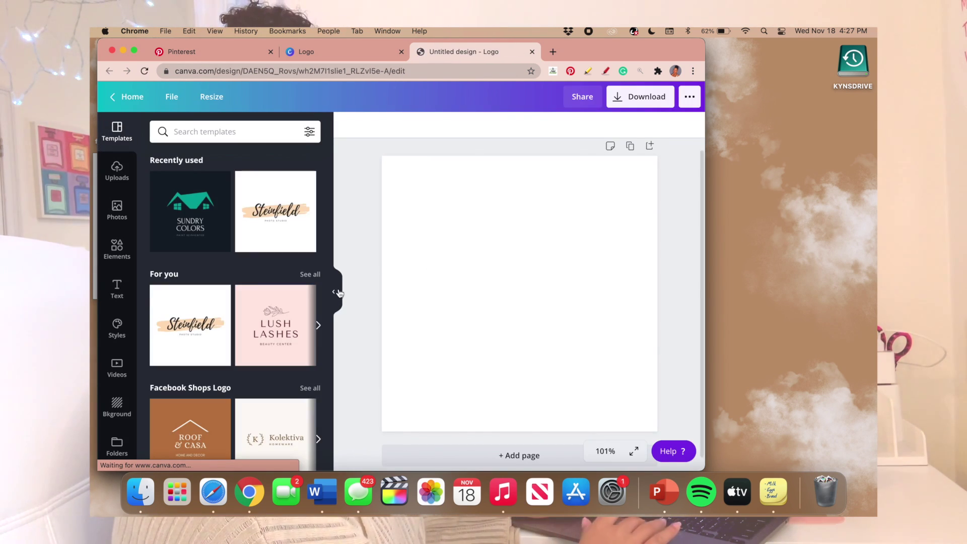
- Search the page colours for "brown" and fill the blank page with the golden brown from the Woodland Elk palette
{"action": "left_click", "coordinate": [339, 293]}
{"action": "left_click", "coordinate": [442, 238]}
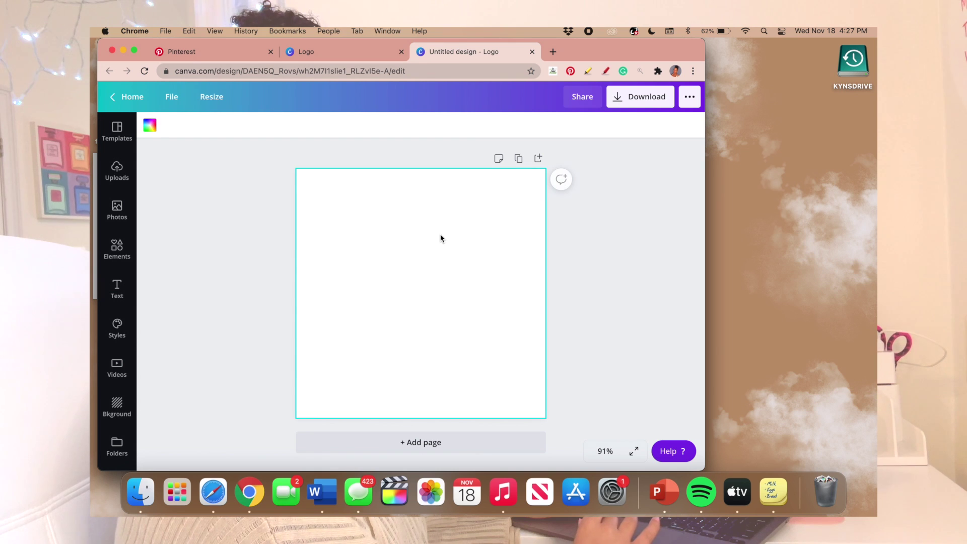
{"action": "left_click", "coordinate": [149, 125]}
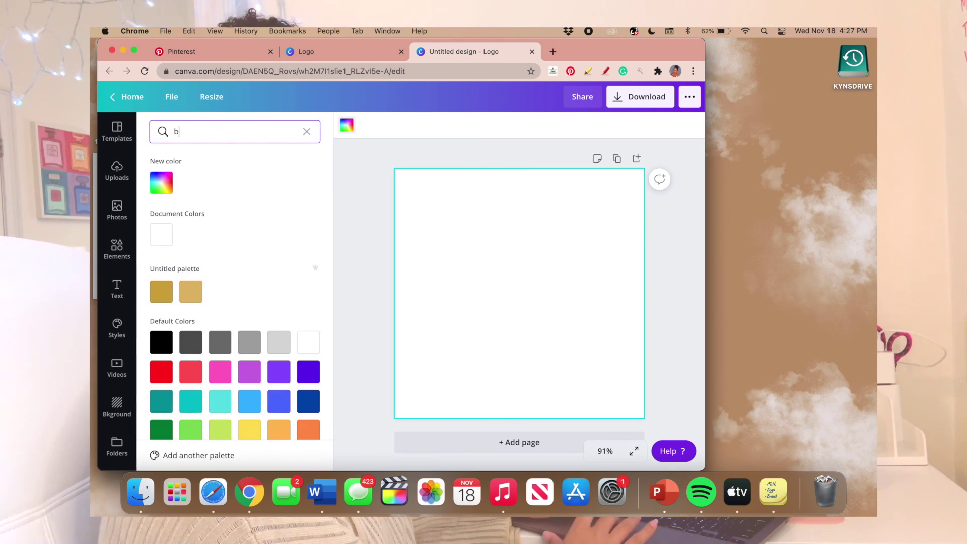
{"action": "key", "text": "Return"}
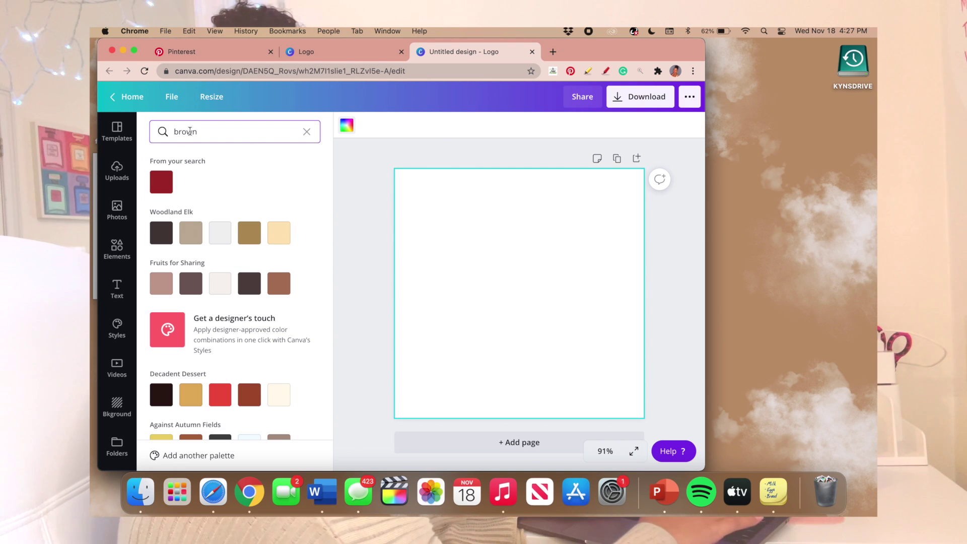
{"action": "left_click", "coordinate": [250, 233]}
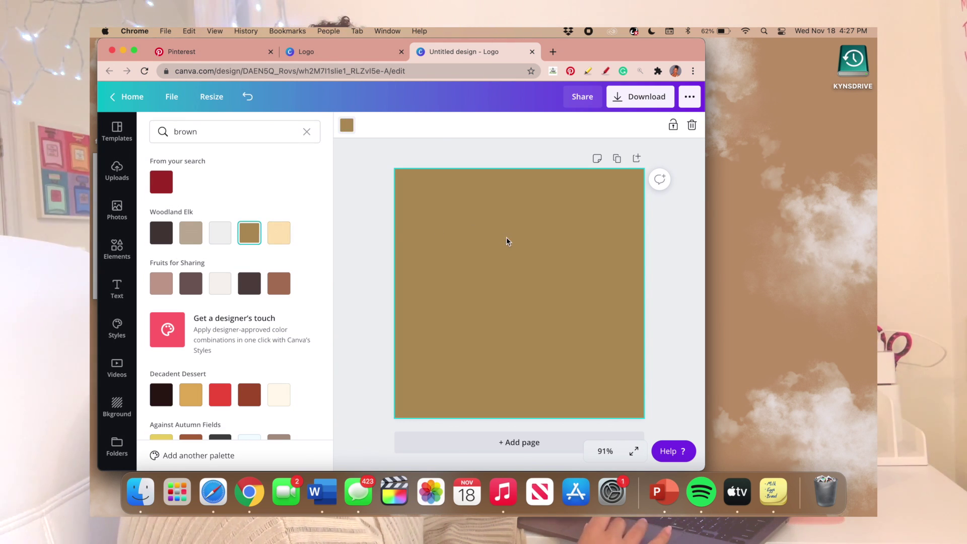
{"action": "left_click", "coordinate": [368, 276]}
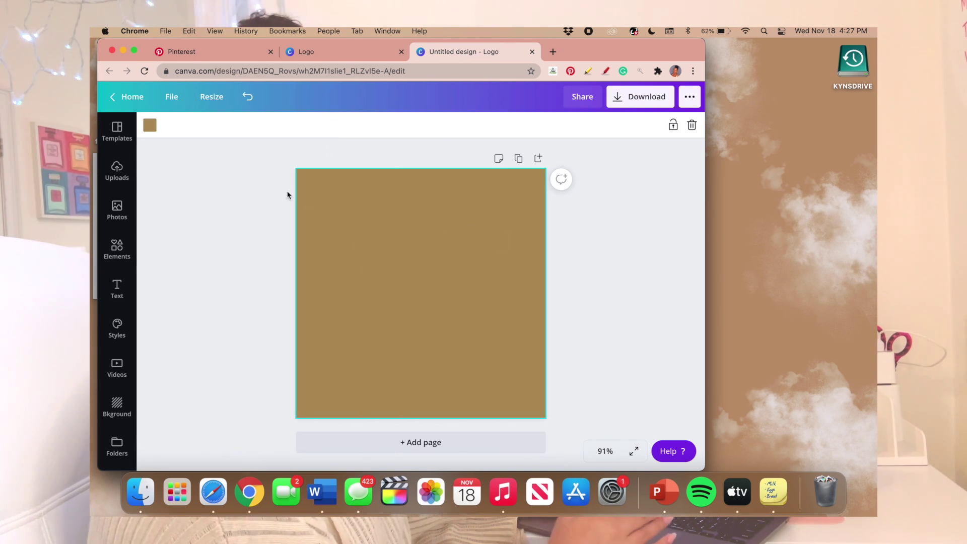
- Add a heading reading "November" to the page and select its text
{"action": "left_click", "coordinate": [124, 283]}
{"action": "left_click", "coordinate": [229, 185]}
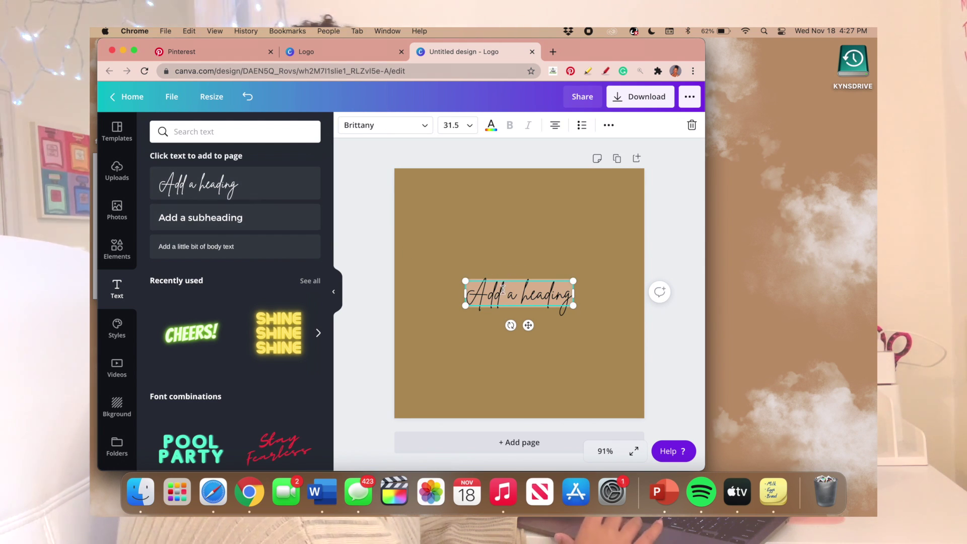
{"action": "type", "text": "Novem"}
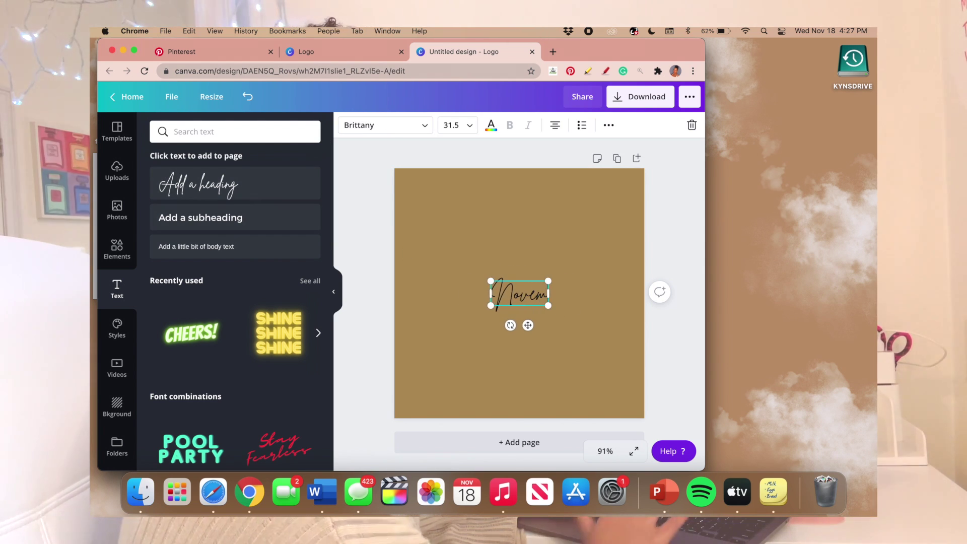
{"action": "type", "text": "ber"}
{"action": "double_click", "coordinate": [523, 294]}
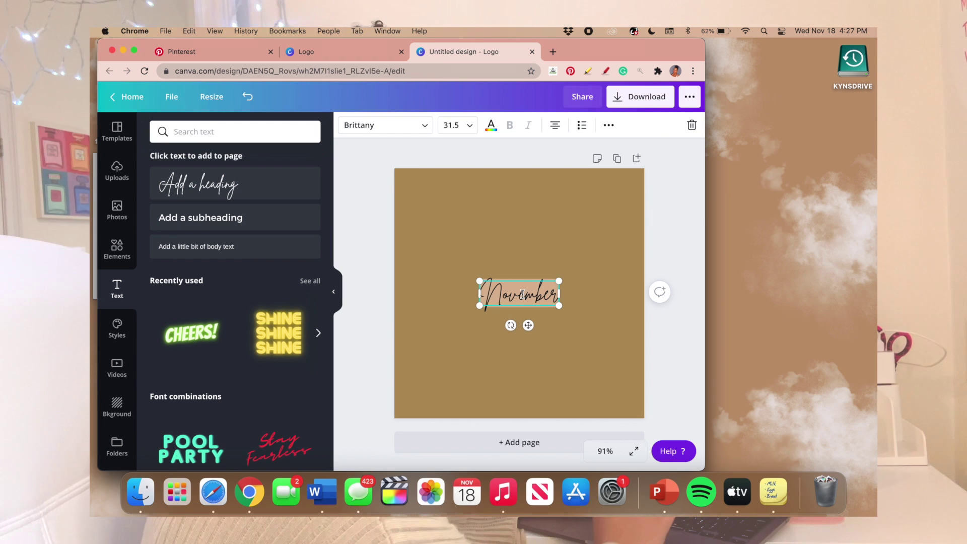
- Colour the November heading white, enlarge it to size 88 and set its font to Brusher
{"action": "left_click", "coordinate": [491, 127]}
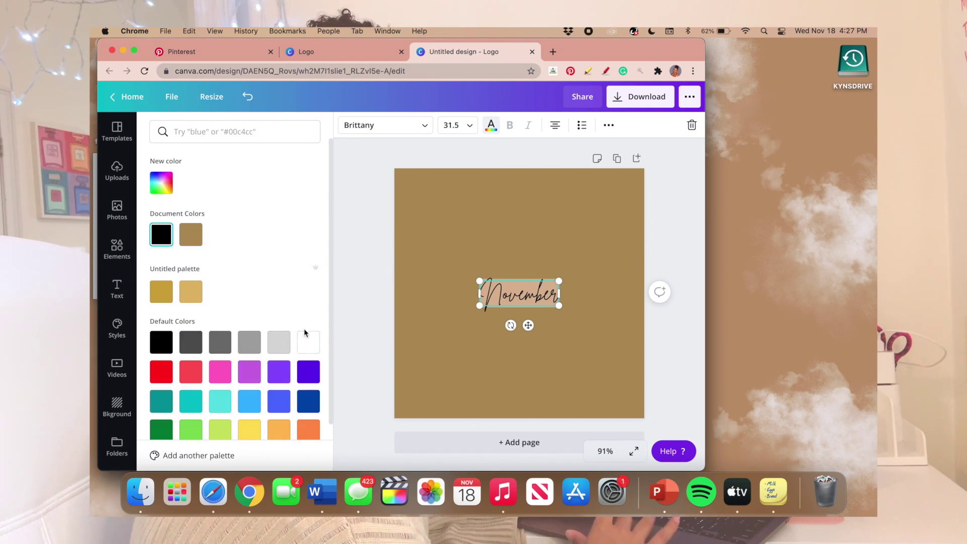
{"action": "left_click_drag", "start_coordinate": [477, 277], "coordinate": [408, 251]}
{"action": "left_click", "coordinate": [385, 125]}
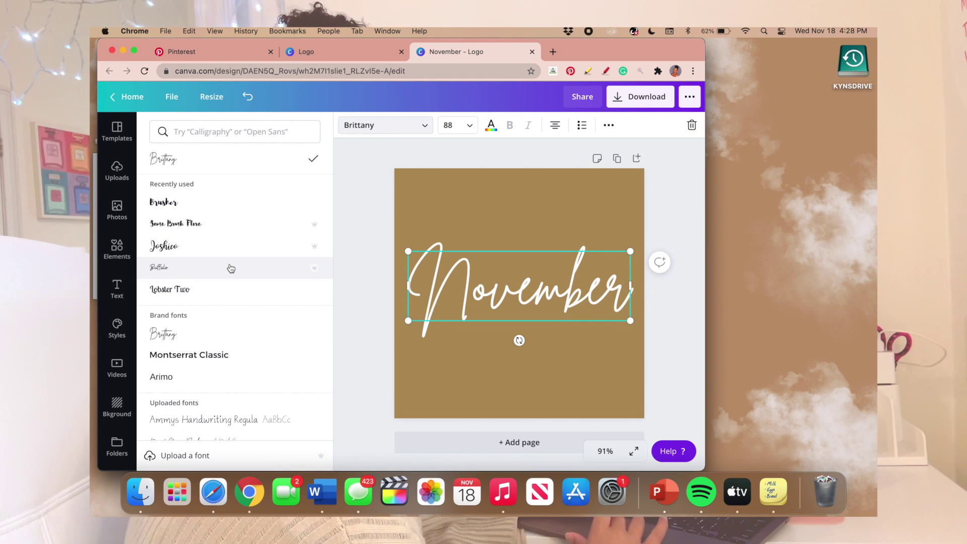
{"action": "left_click", "coordinate": [235, 206]}
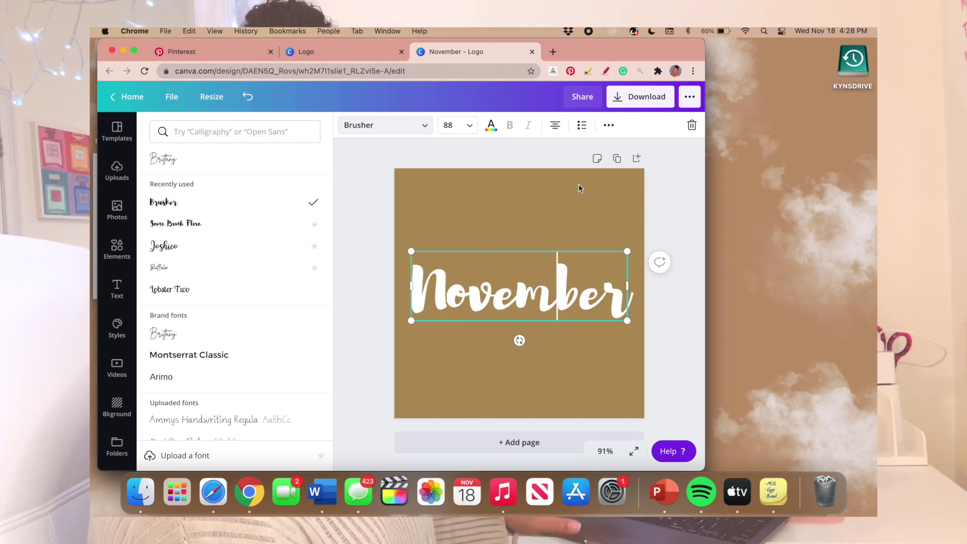
- View the November widget in the notification centre, open a new Chrome tab and minimise the browser window
{"action": "left_click", "coordinate": [857, 32]}
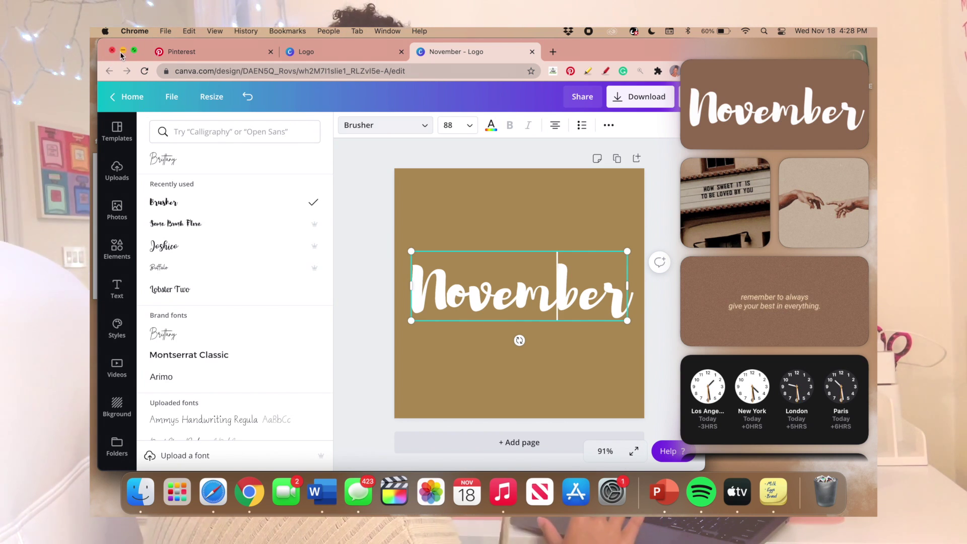
{"action": "left_click", "coordinate": [561, 54]}
{"action": "left_click", "coordinate": [553, 51]}
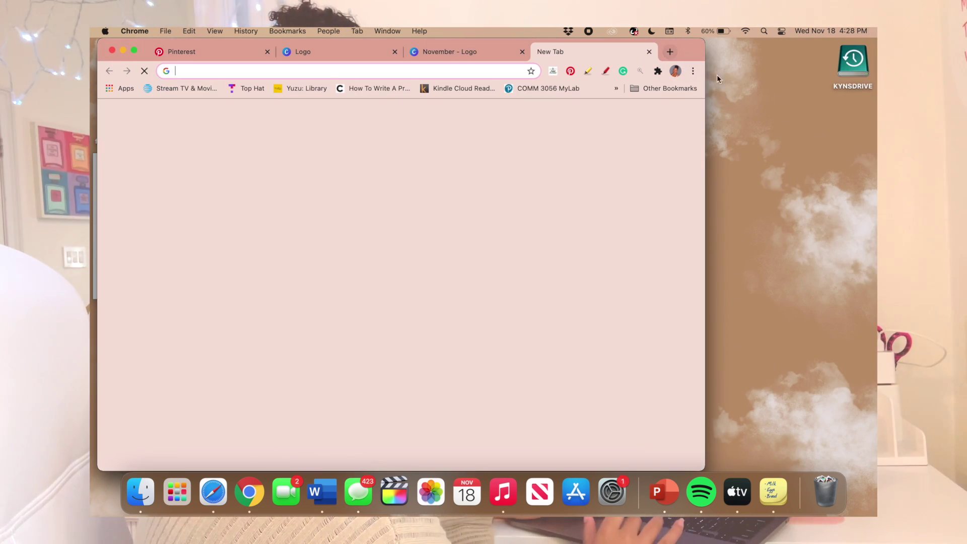
{"action": "left_click", "coordinate": [122, 51]}
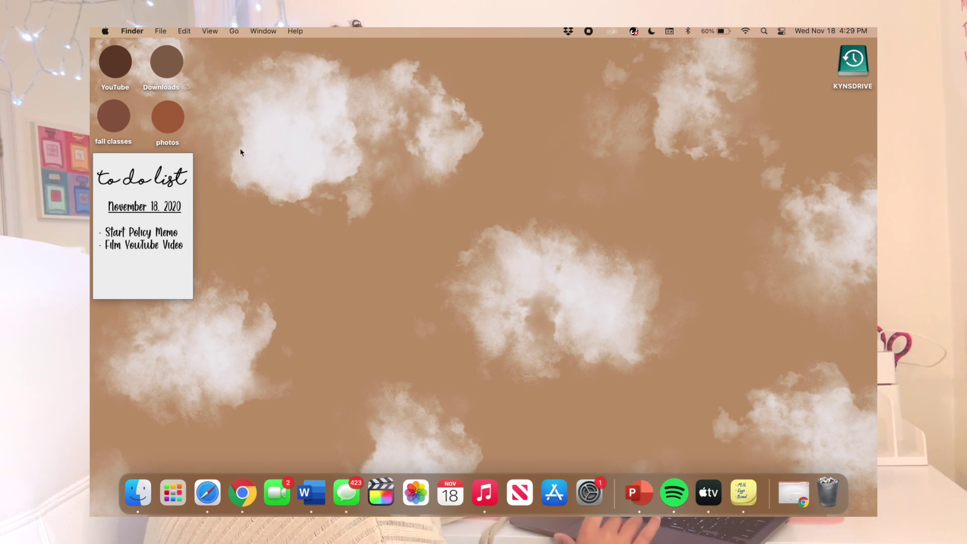
- Find and open Stickies with a Spotlight search for "stic" and create a new note
{"action": "left_click", "coordinate": [764, 32]}
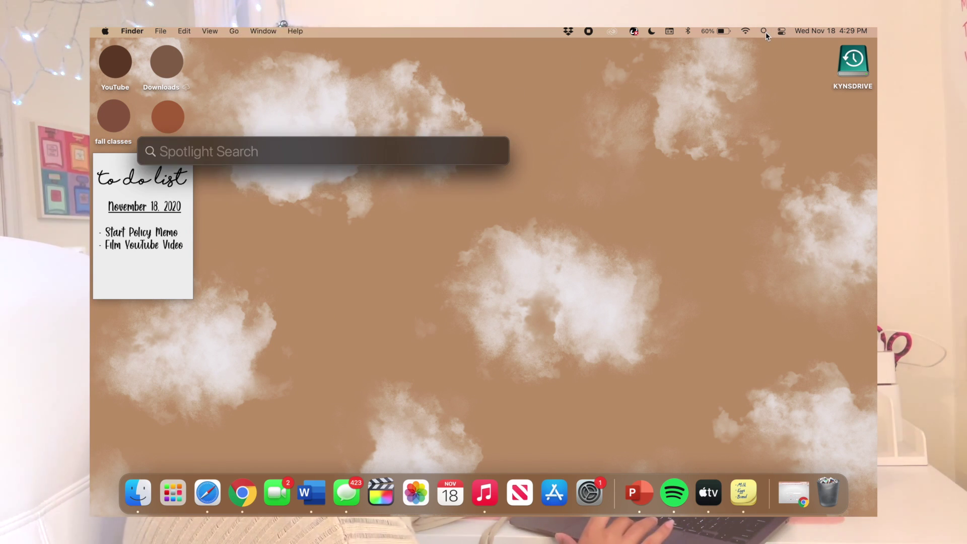
{"action": "type", "text": "stic"}
{"action": "key", "text": "Return"}
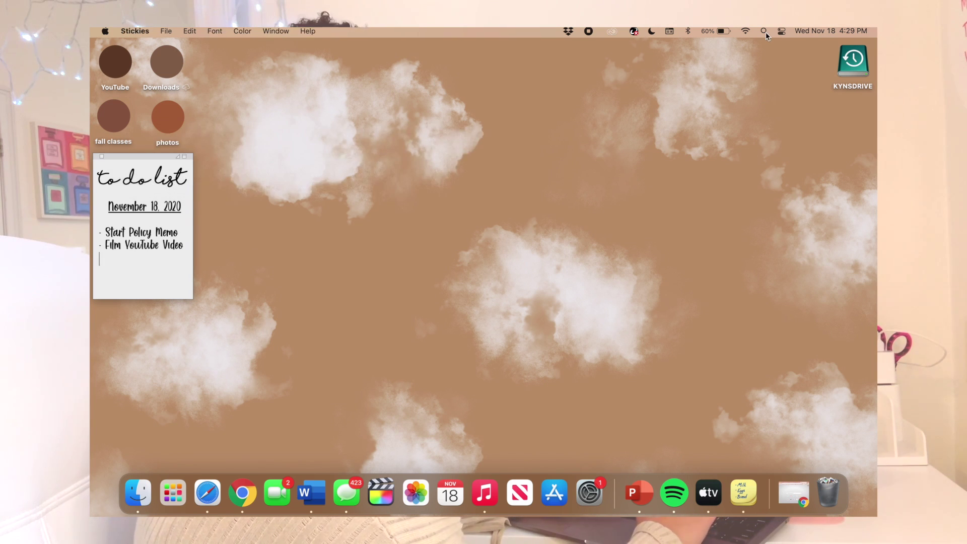
{"action": "left_click", "coordinate": [135, 30]}
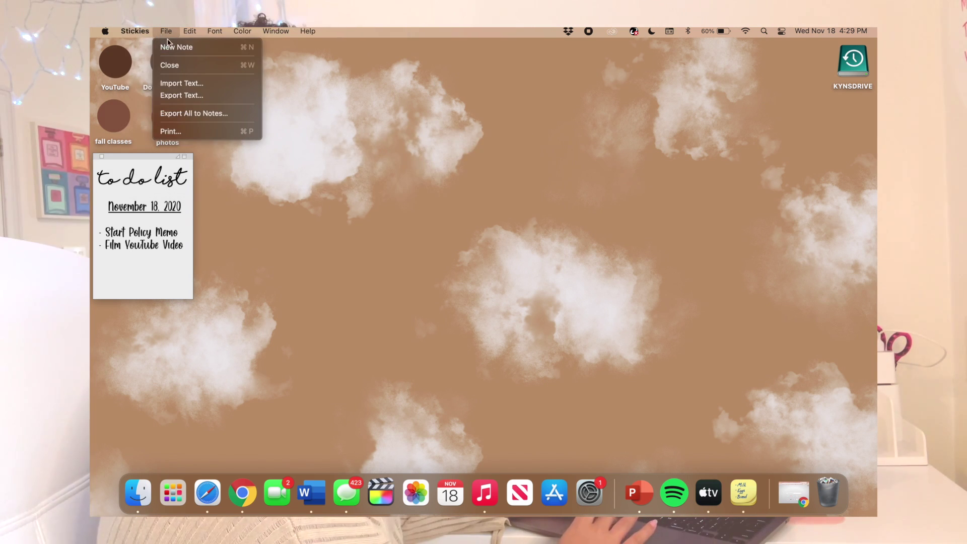
{"action": "left_click", "coordinate": [171, 47]}
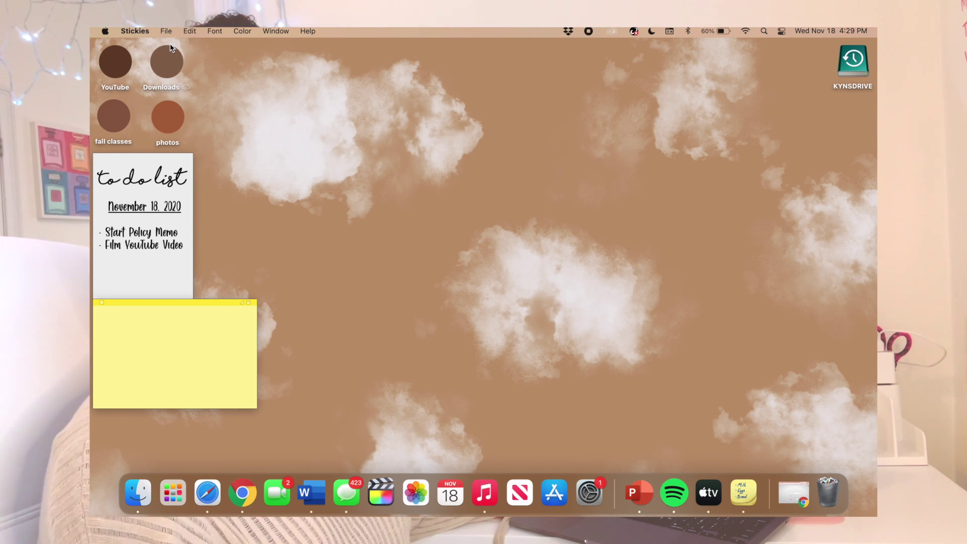
- Move the new sticky note to the upper middle of the desktop, clear of the to-do list, and colour it gray
{"action": "left_click_drag", "start_coordinate": [204, 302], "coordinate": [390, 107]}
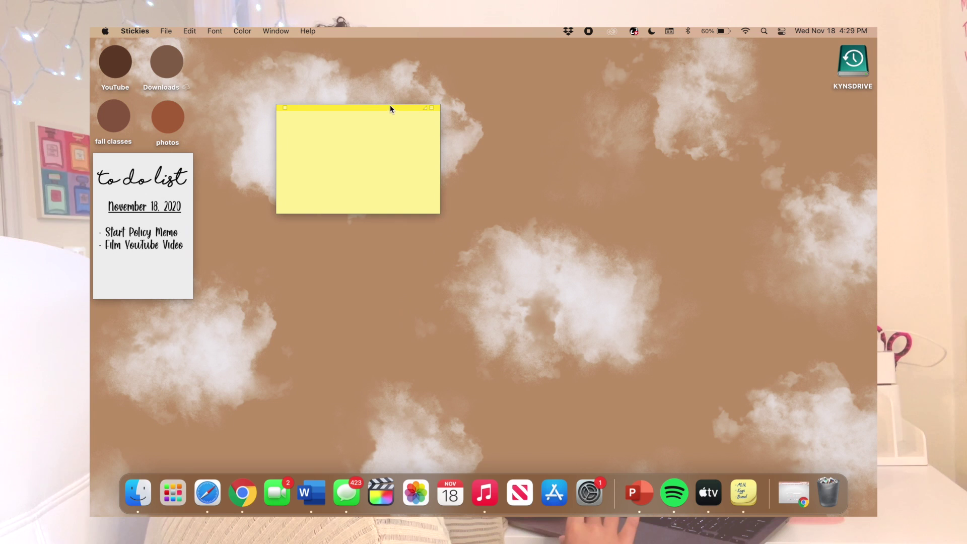
{"action": "left_click", "coordinate": [242, 32]}
{"action": "left_click", "coordinate": [274, 104]}
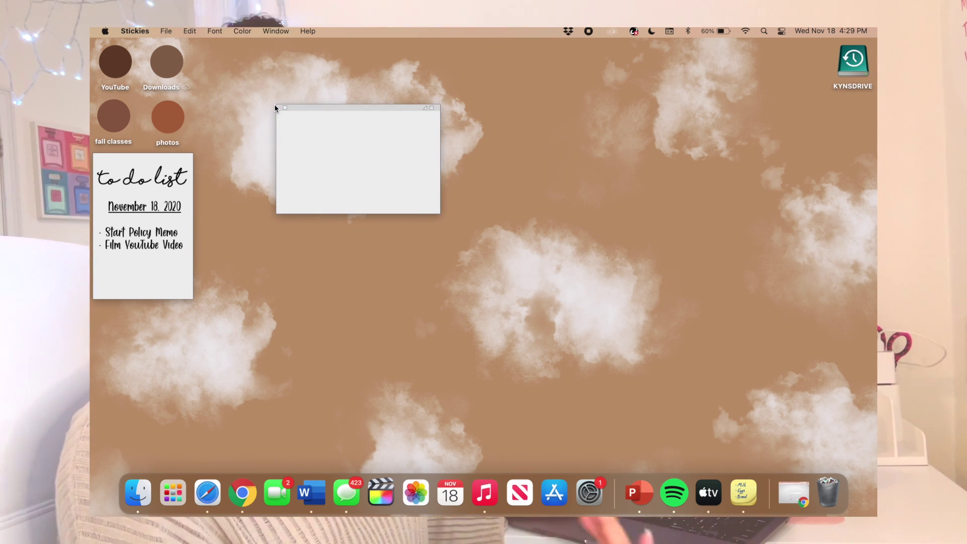
{"action": "left_click", "coordinate": [242, 31]}
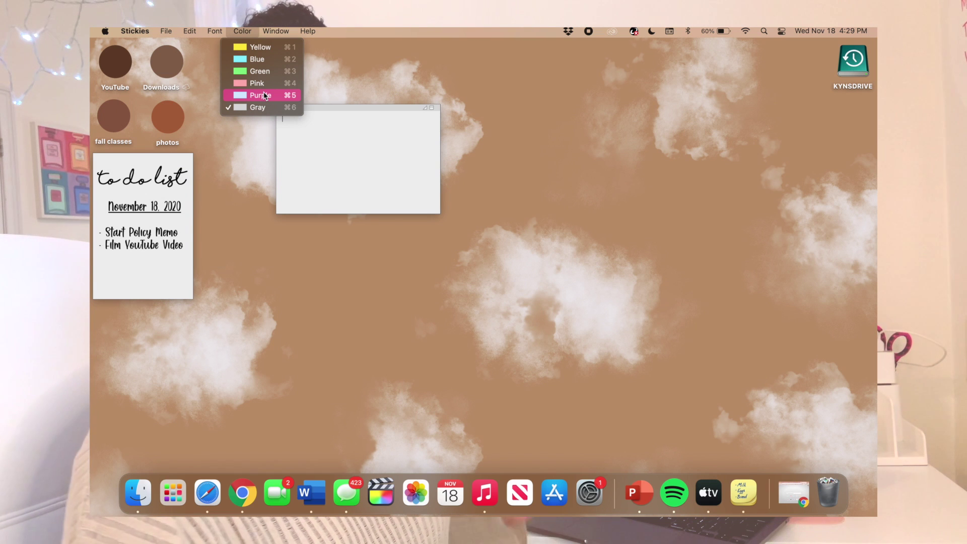
{"action": "left_click", "coordinate": [323, 134]}
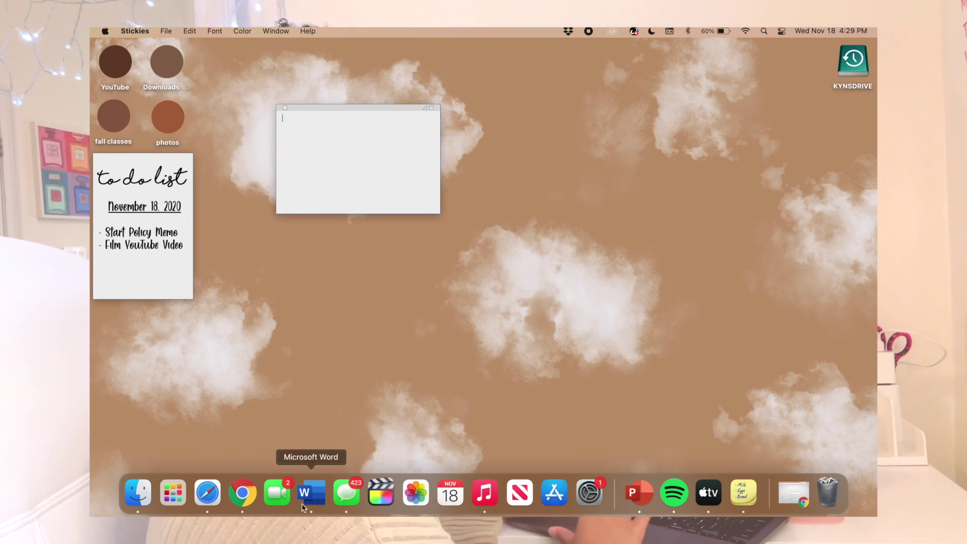
- Switch back to Chrome and open the dafont.com website in the empty tab
{"action": "left_click", "coordinate": [239, 505]}
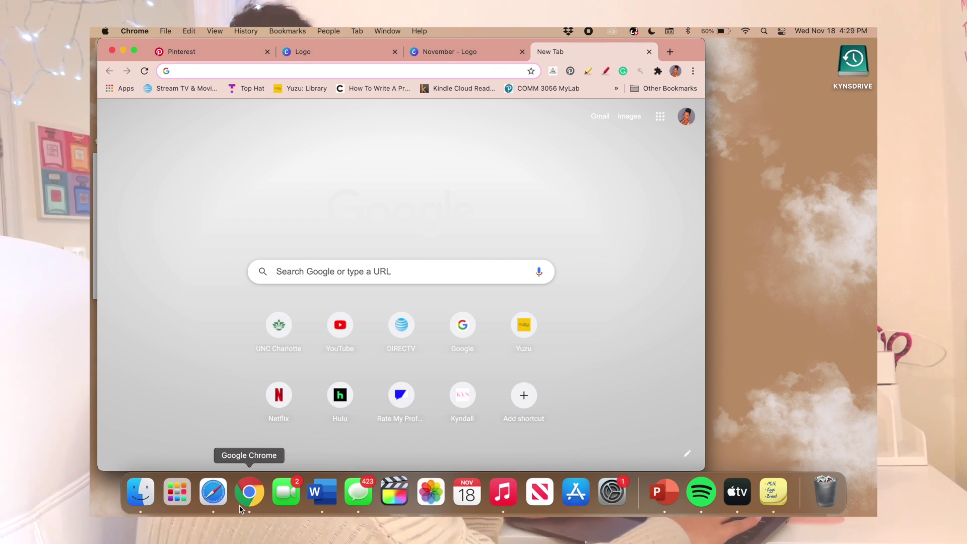
{"action": "type", "text": "dafont.com"}
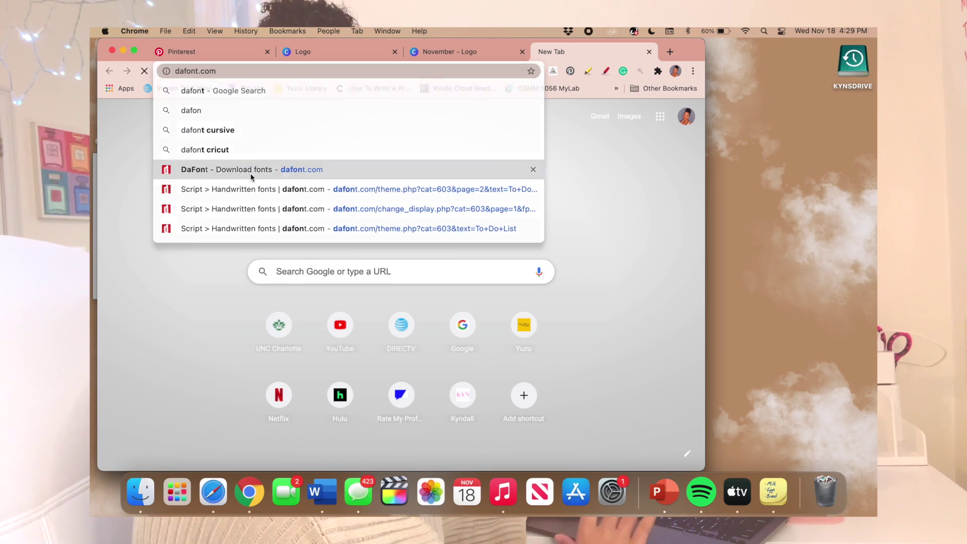
{"action": "left_click", "coordinate": [250, 172]}
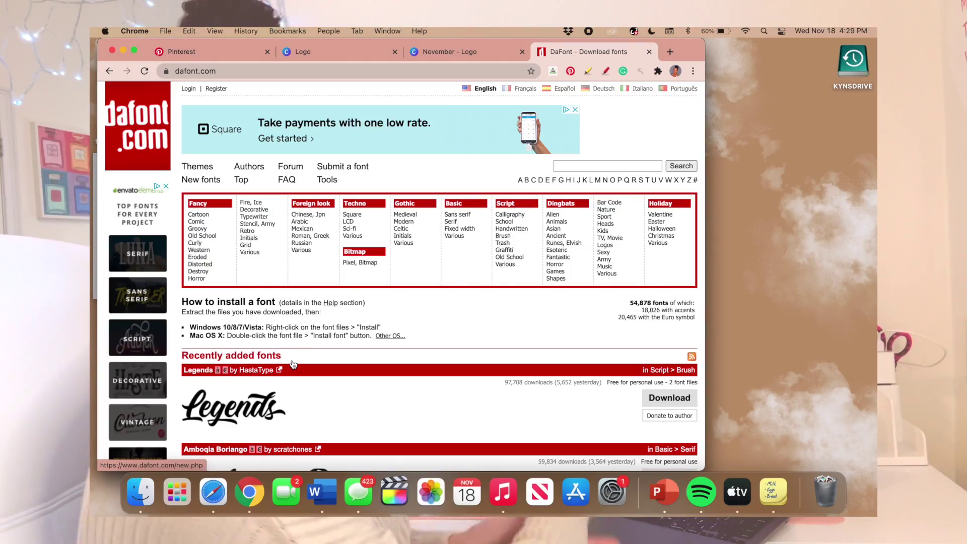
- Display DaFont's Handwritten fonts in the Script category and look through the list
{"action": "scroll", "coordinate": [350, 284], "scroll_direction": "down", "scroll_amount": 6}
{"action": "scroll", "coordinate": [351, 285], "scroll_direction": "up", "scroll_amount": 5}
{"action": "scroll", "coordinate": [350, 284], "scroll_direction": "up", "scroll_amount": 3}
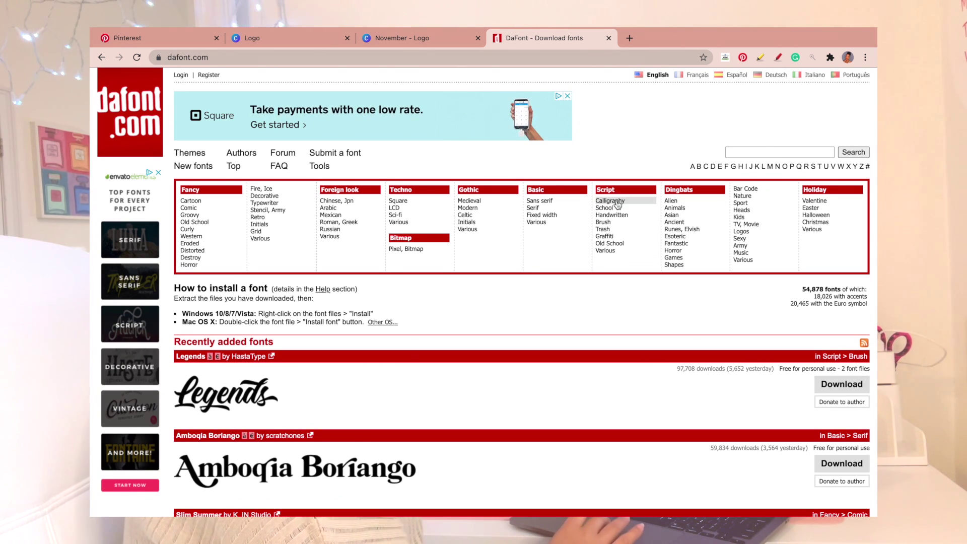
{"action": "left_click", "coordinate": [618, 215]}
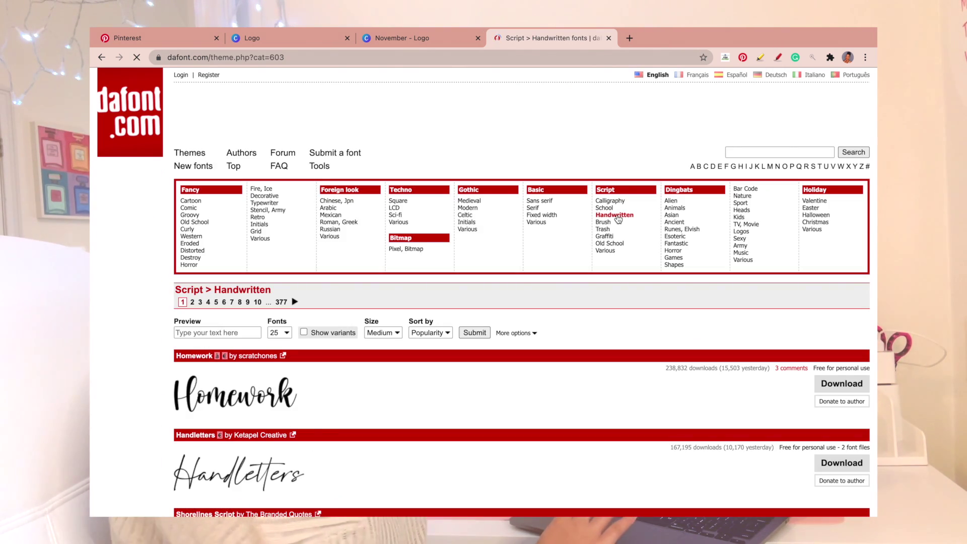
{"action": "scroll", "coordinate": [243, 446], "scroll_direction": "down", "scroll_amount": 4}
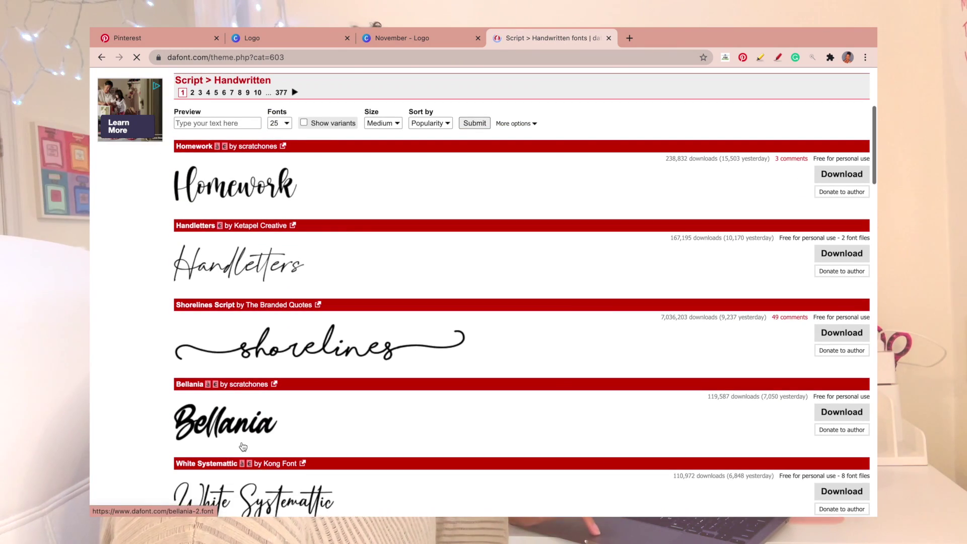
- Preview the Handwritten fonts with the sample text "To do"
{"action": "scroll", "coordinate": [243, 446], "scroll_direction": "down", "scroll_amount": 3}
{"action": "scroll", "coordinate": [213, 327], "scroll_direction": "up", "scroll_amount": 7}
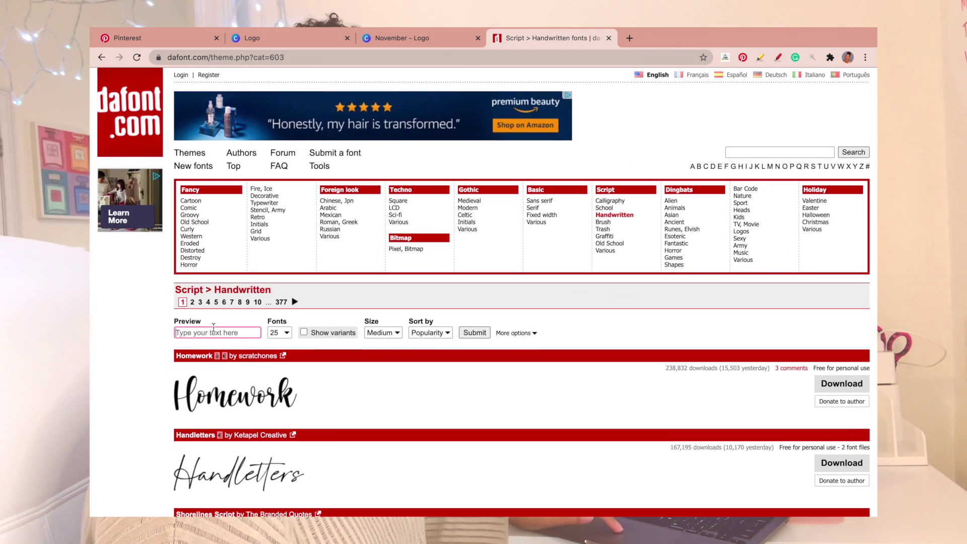
{"action": "type", "text": "To do"}
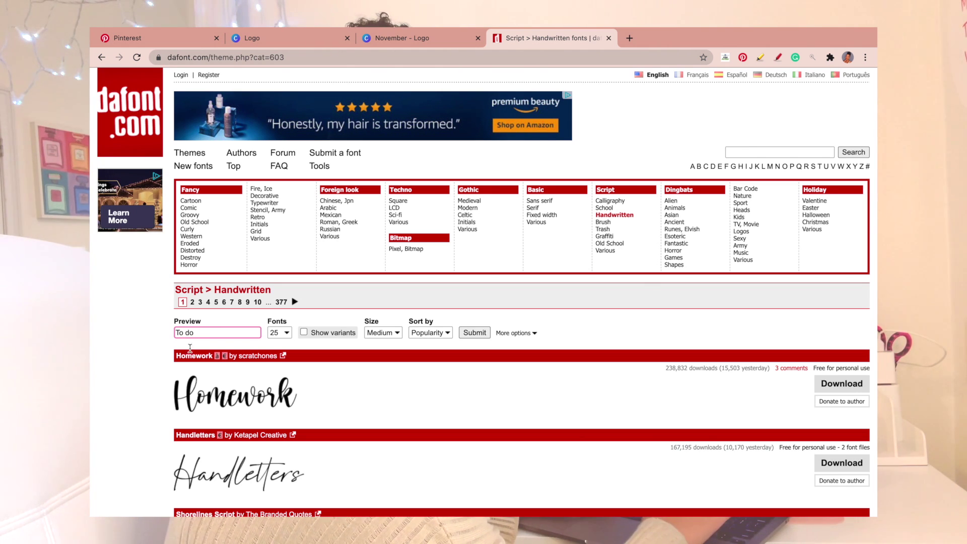
{"action": "key", "text": "Return"}
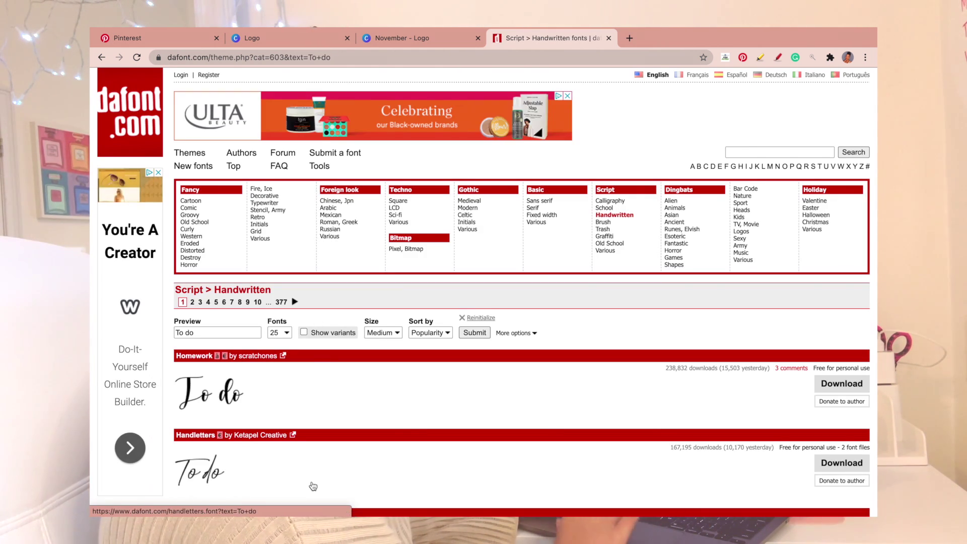
- Look through the previewed handwritten fonts and download A little sunshine from page 2 of the list
{"action": "scroll", "coordinate": [313, 486], "scroll_direction": "down", "scroll_amount": 3}
{"action": "scroll", "coordinate": [220, 365], "scroll_direction": "down", "scroll_amount": 10}
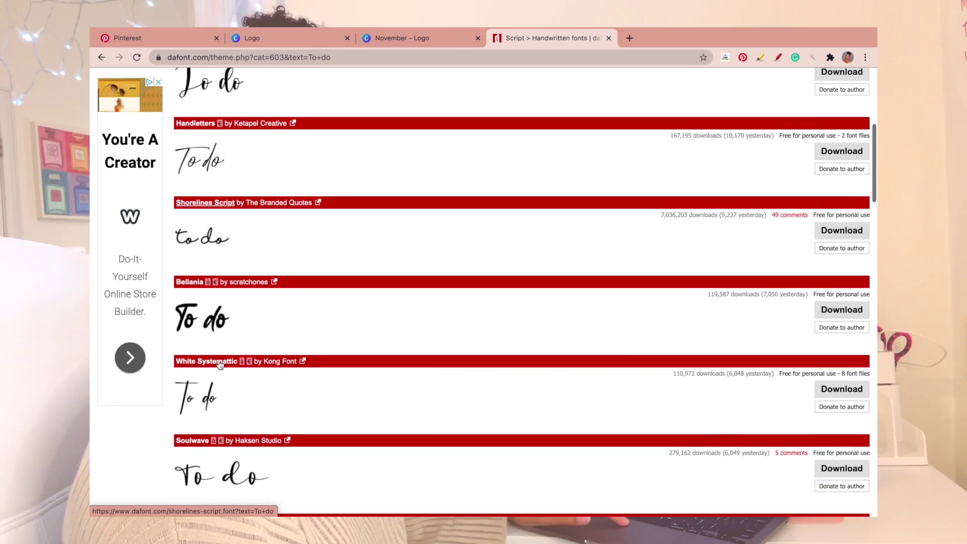
{"action": "scroll", "coordinate": [220, 364], "scroll_direction": "down", "scroll_amount": 15}
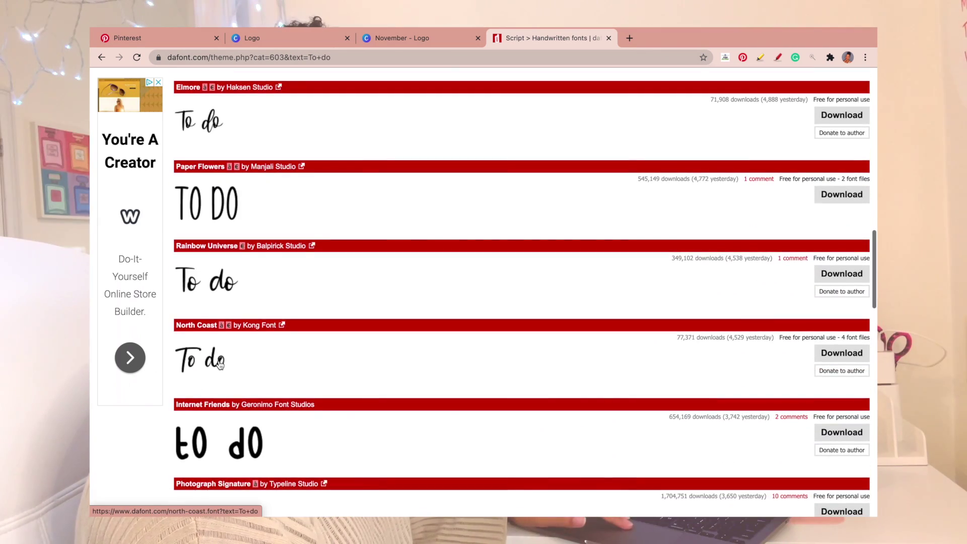
{"action": "scroll", "coordinate": [220, 365], "scroll_direction": "down", "scroll_amount": 4}
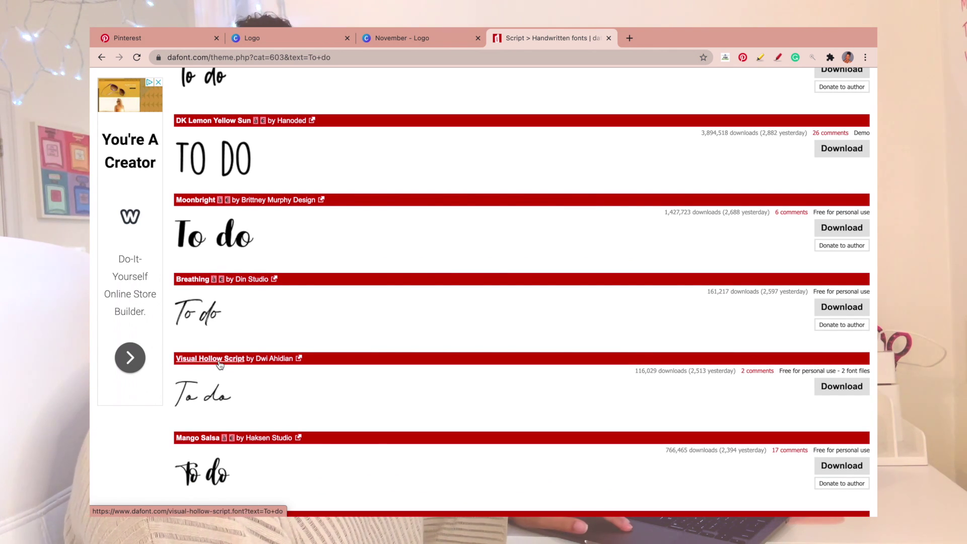
{"action": "scroll", "coordinate": [220, 365], "scroll_direction": "down", "scroll_amount": 5}
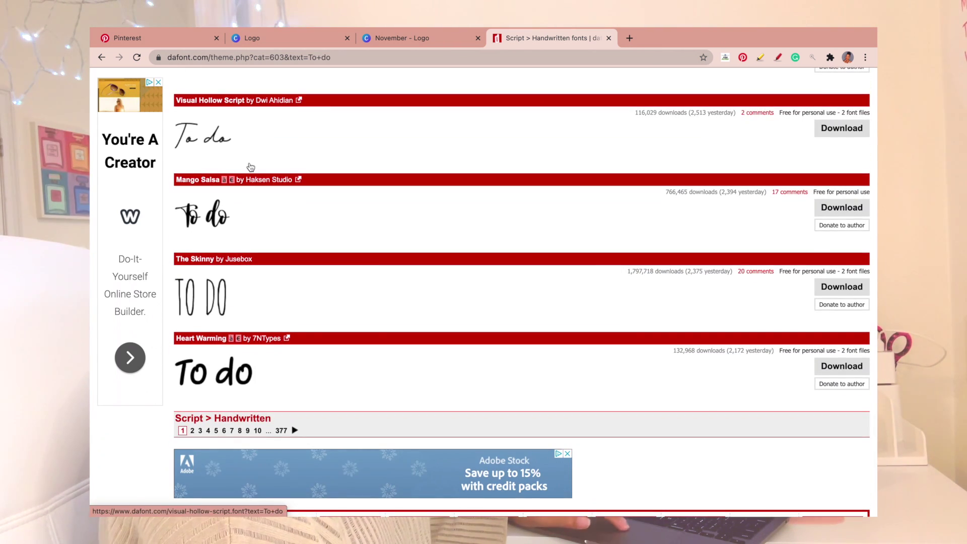
{"action": "scroll", "coordinate": [250, 167], "scroll_direction": "up", "scroll_amount": 9}
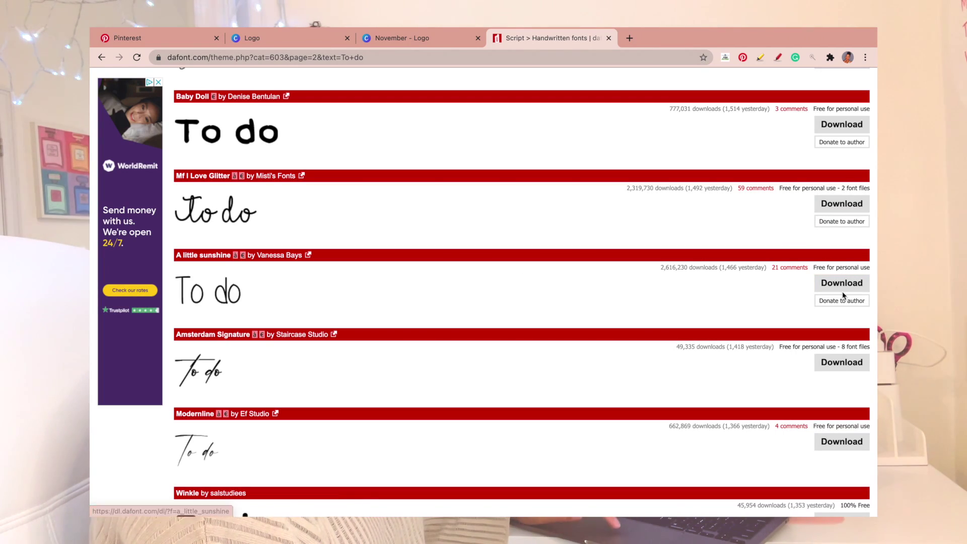
{"action": "left_click", "coordinate": [842, 283]}
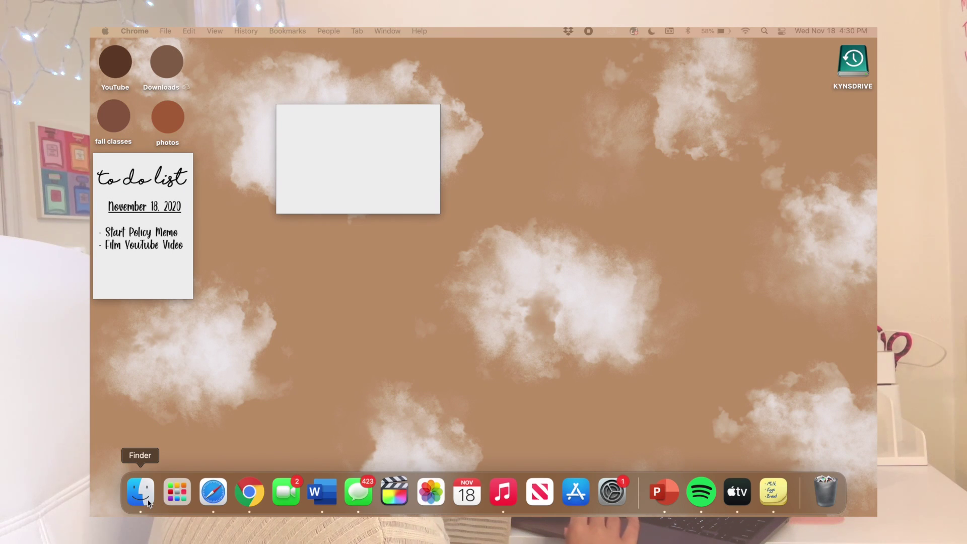
- Unzip a_little_sunshine.zip in Finder's Downloads folder and expand the extracted folder to show its files
{"action": "left_click", "coordinate": [140, 491]}
{"action": "left_click", "coordinate": [360, 256]}
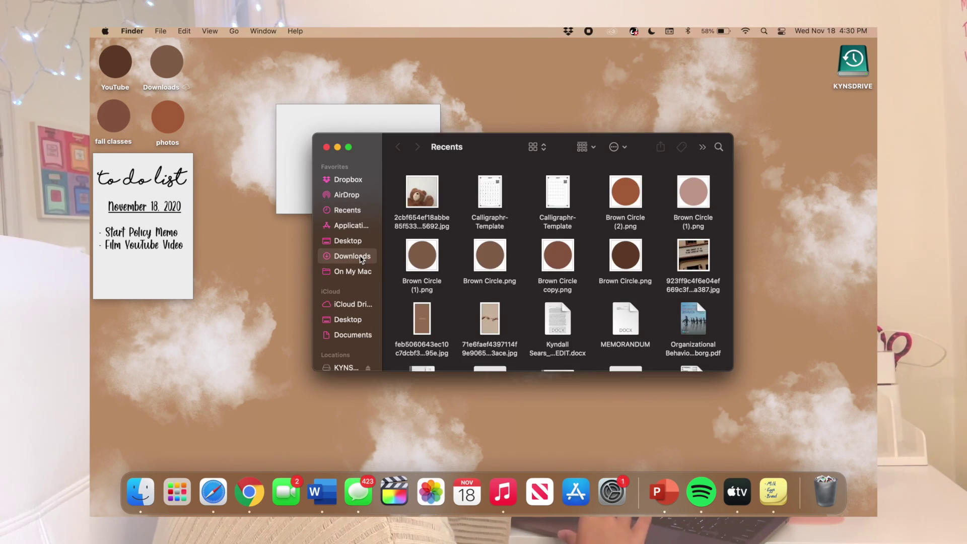
{"action": "double_click", "coordinate": [461, 184]}
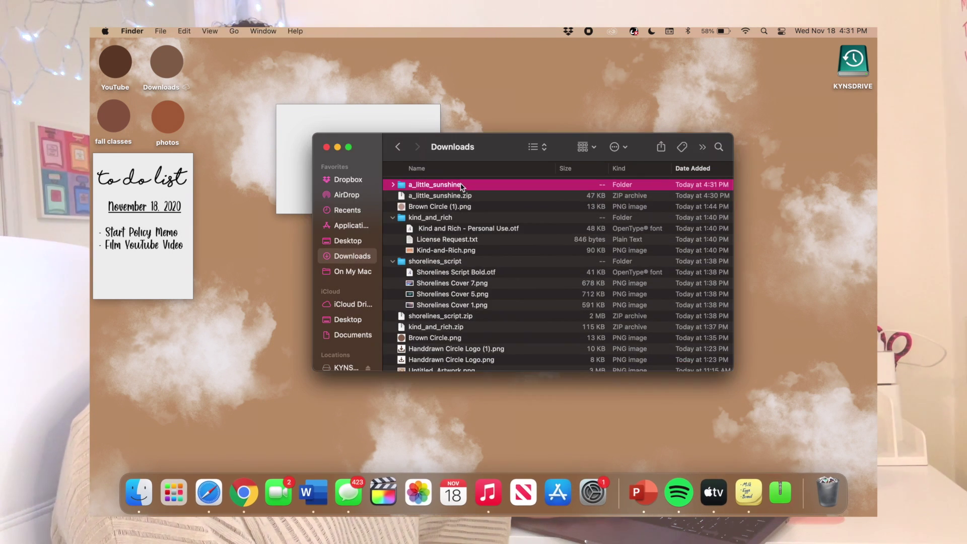
{"action": "left_click", "coordinate": [392, 184]}
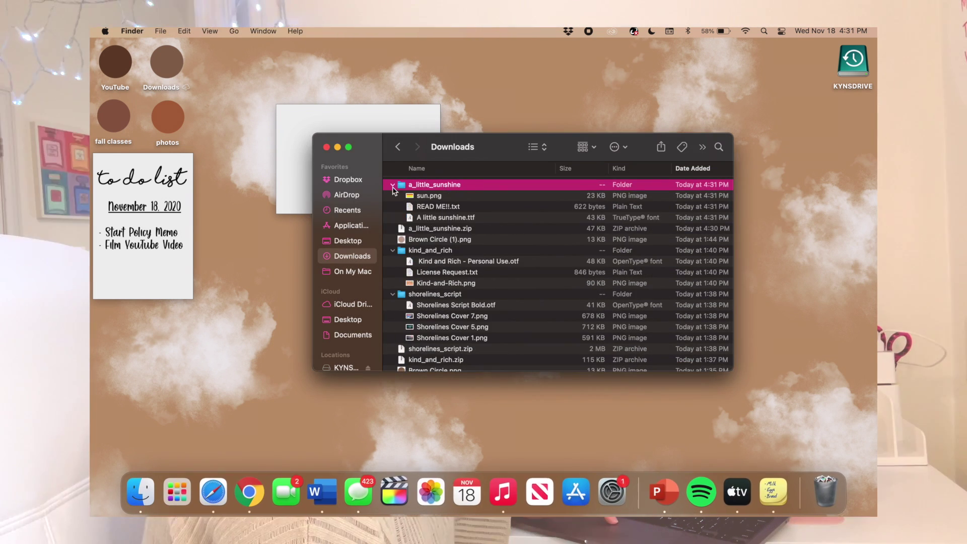
- Install the A little sunshine.ttf font, and clear the Font Book and Finder windows away from the blank sticky note
{"action": "double_click", "coordinate": [434, 218]}
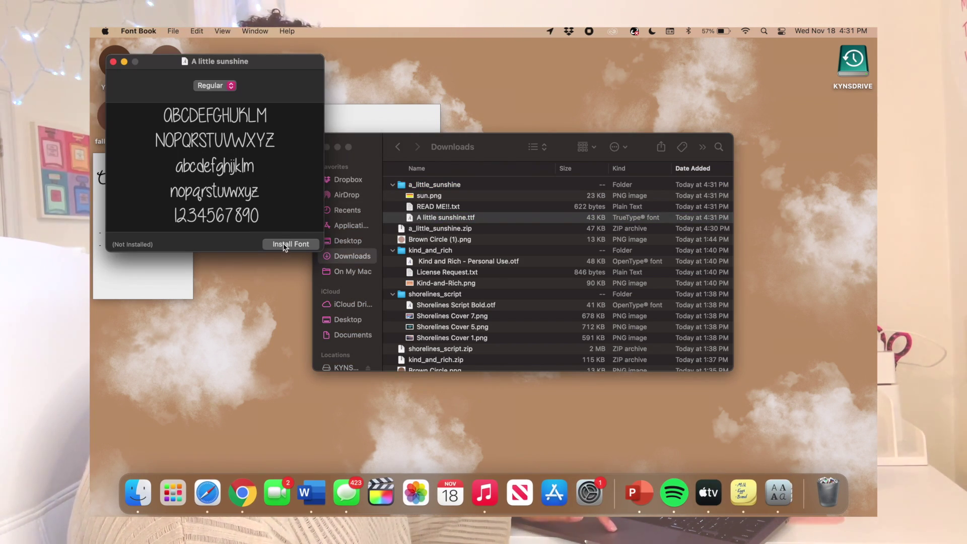
{"action": "left_click", "coordinate": [285, 245]}
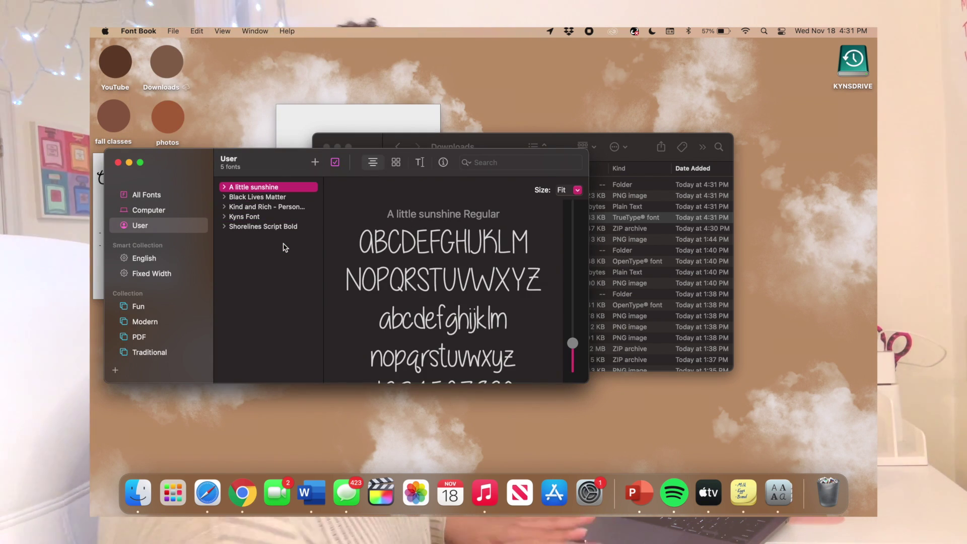
{"action": "left_click_drag", "start_coordinate": [255, 167], "coordinate": [713, 154]}
{"action": "left_click", "coordinate": [336, 147]}
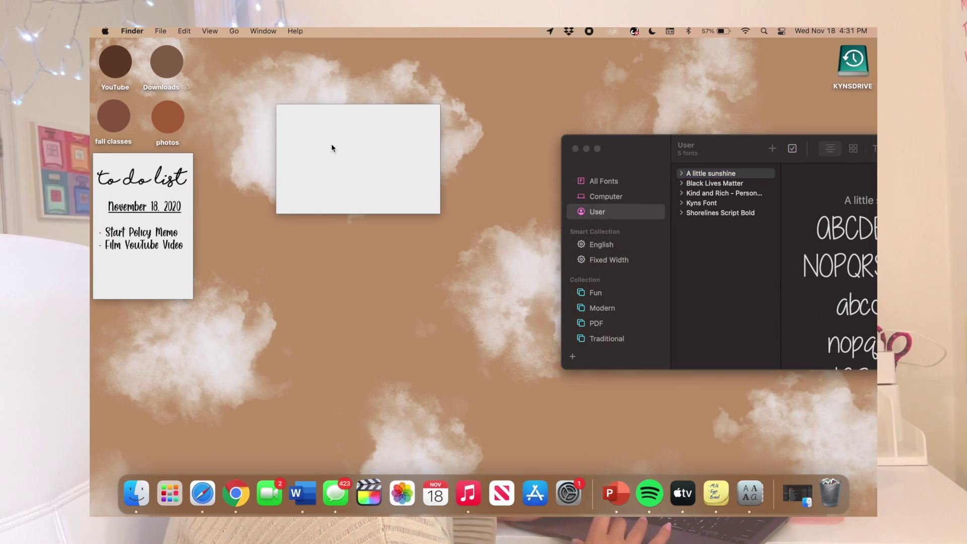
- Display the available fonts for the blank gray sticky note in Stickies and choose the A little sunshine family
{"action": "left_click", "coordinate": [310, 115]}
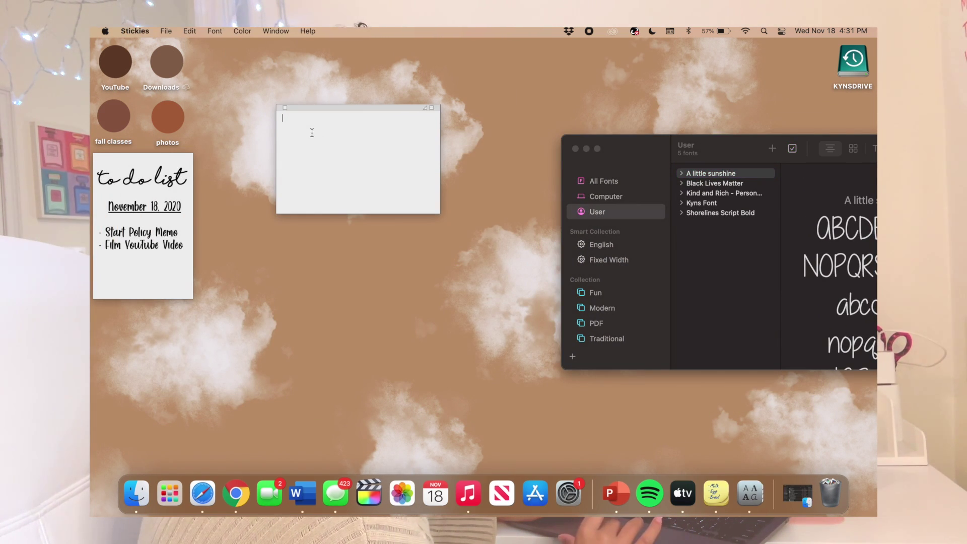
{"action": "left_click", "coordinate": [216, 32]}
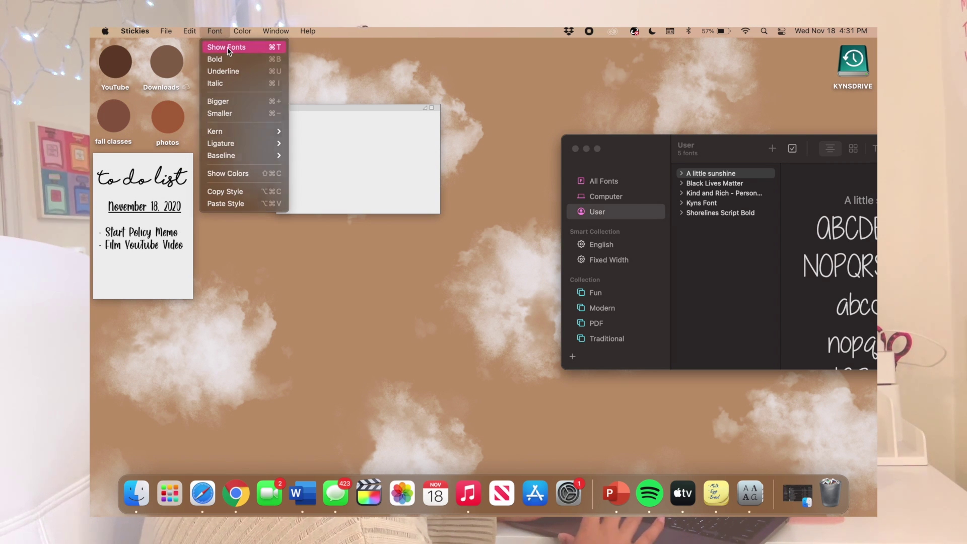
{"action": "left_click", "coordinate": [229, 48]}
{"action": "scroll", "coordinate": [623, 215], "scroll_direction": "up", "scroll_amount": 15}
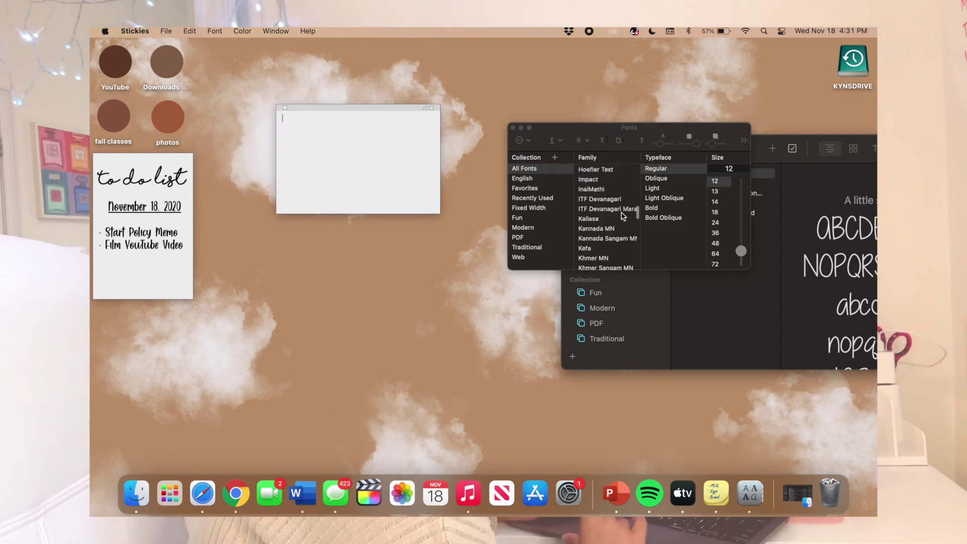
{"action": "scroll", "coordinate": [623, 216], "scroll_direction": "down", "scroll_amount": 4}
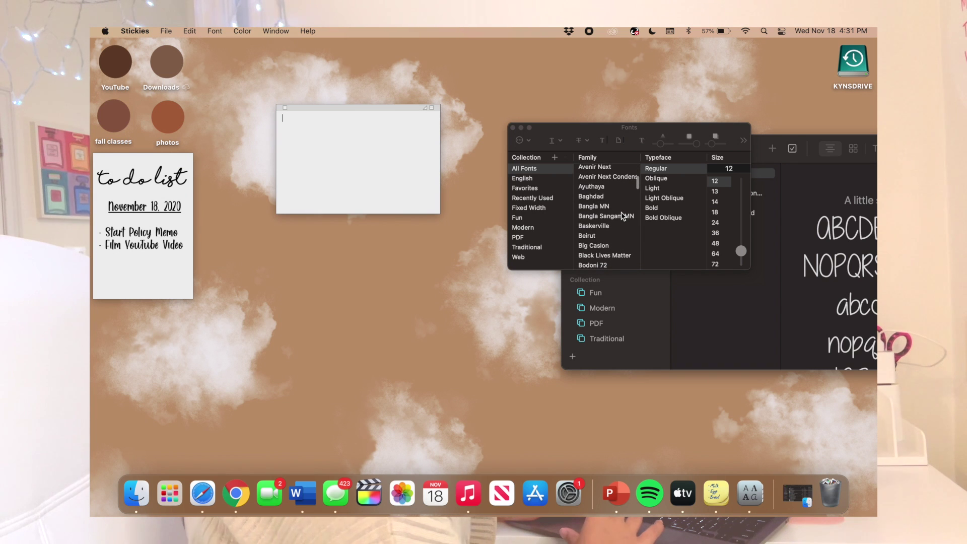
{"action": "scroll", "coordinate": [623, 216], "scroll_direction": "up", "scroll_amount": 10}
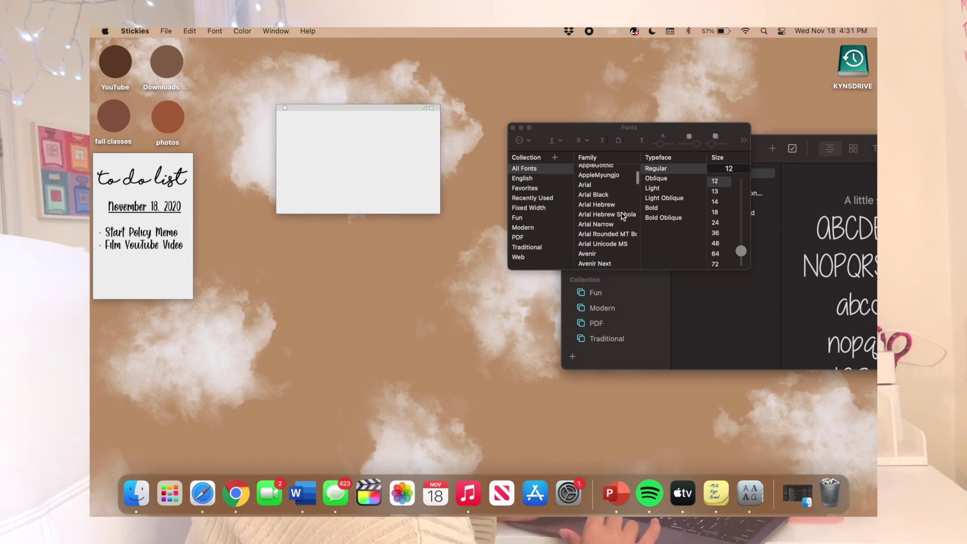
{"action": "scroll", "coordinate": [619, 215], "scroll_direction": "up", "scroll_amount": 4}
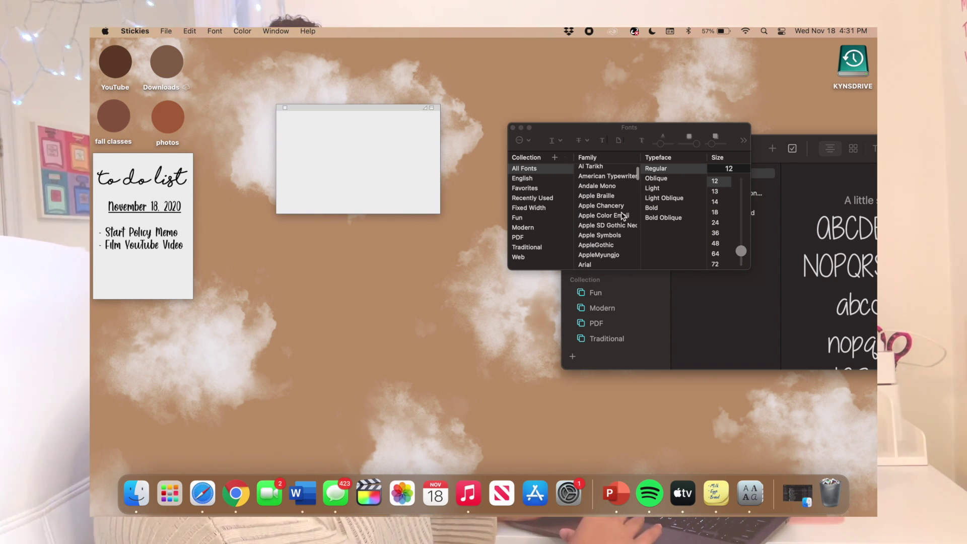
{"action": "scroll", "coordinate": [613, 214], "scroll_direction": "up", "scroll_amount": 3}
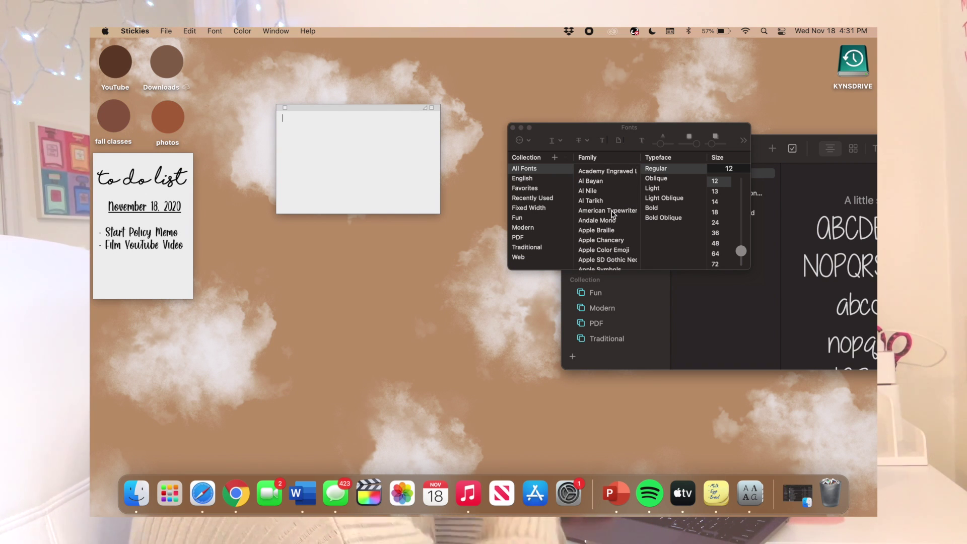
{"action": "scroll", "coordinate": [613, 214], "scroll_direction": "up", "scroll_amount": 1}
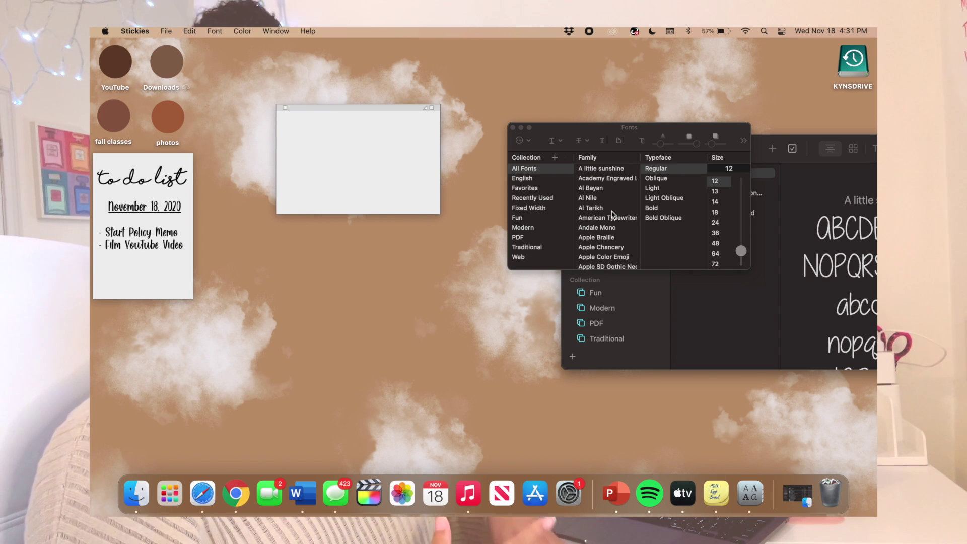
{"action": "scroll", "coordinate": [613, 214], "scroll_direction": "up", "scroll_amount": 1}
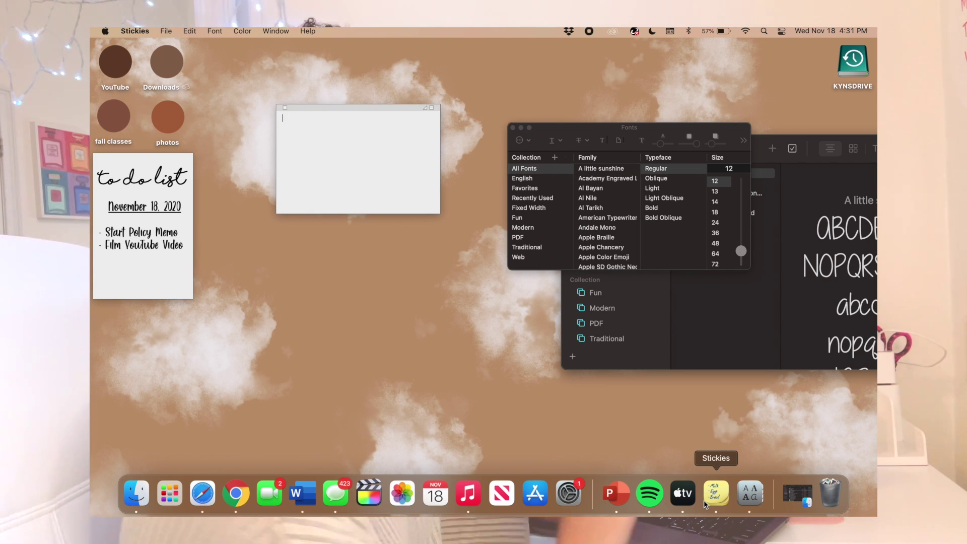
{"action": "left_click", "coordinate": [615, 170]}
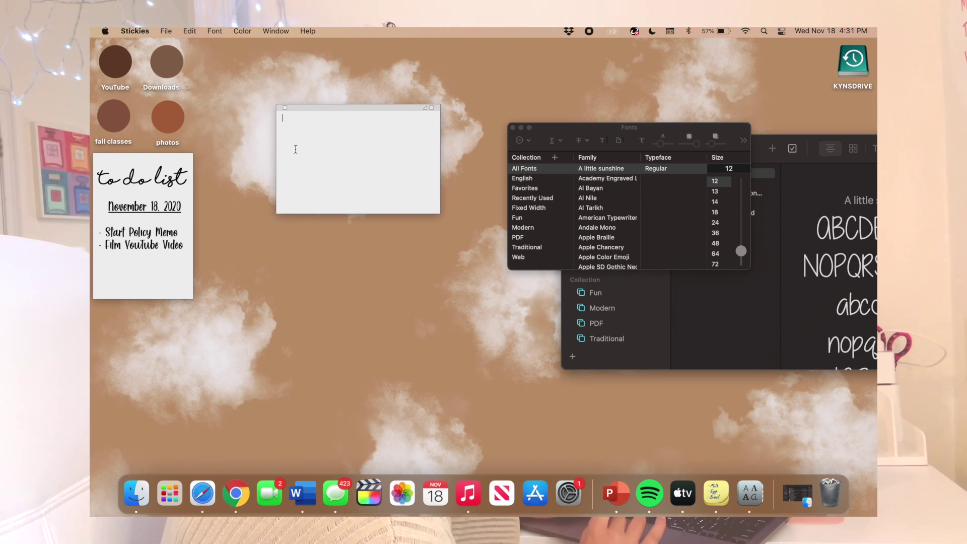
- Try out a "To Do List" heading on the sticky note with its text enlarged to size 27, and clear it
{"action": "type", "text": "To Do List"}
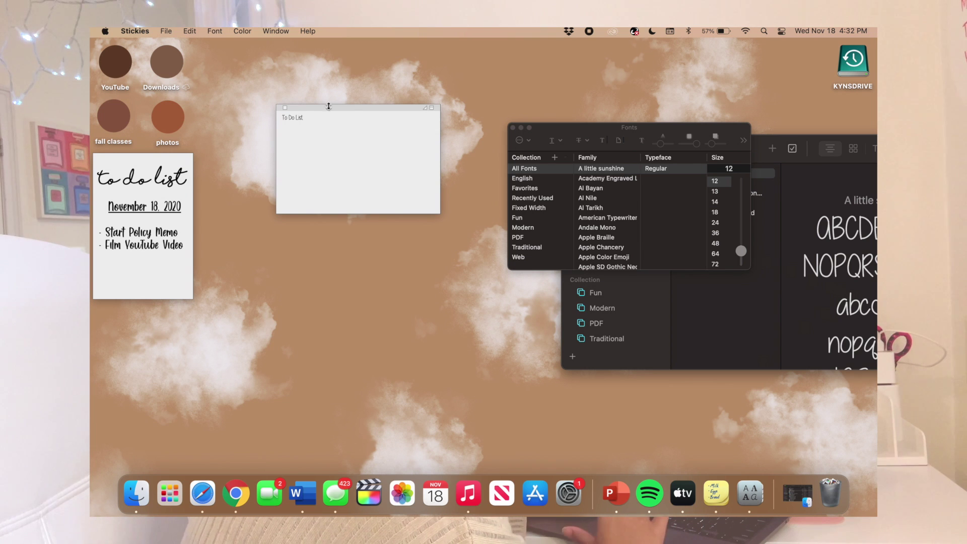
{"action": "left_click_drag", "start_coordinate": [744, 256], "coordinate": [743, 212]}
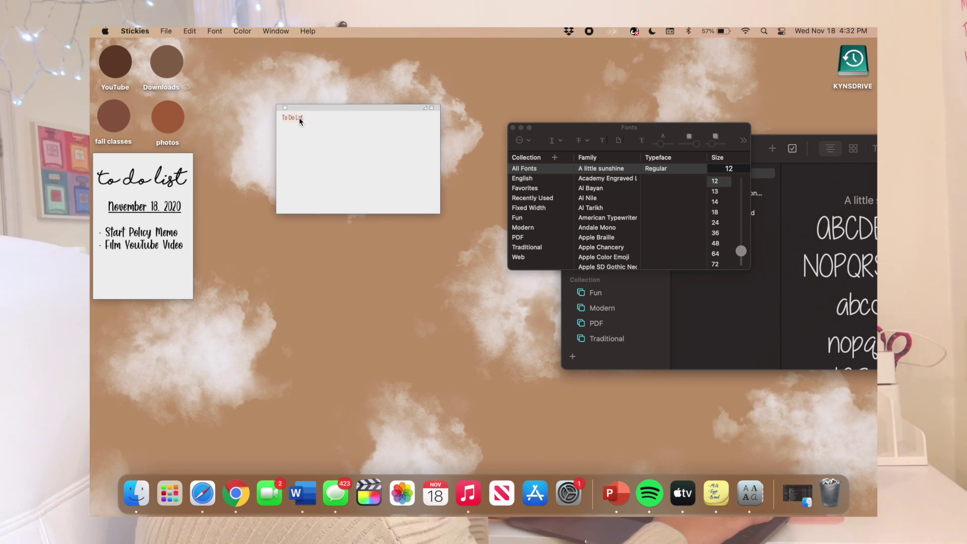
{"action": "key", "text": "super+plus"}
{"action": "key", "text": "super+plus"}
{"action": "key", "text": "super+plus"}
{"action": "key", "text": "super+plus"}
{"action": "key", "text": "super+plus"}
{"action": "key", "text": "super+plus"}
{"action": "key", "text": "super+plus"}
{"action": "key", "text": "super+plus"}
{"action": "key", "text": "super+plus"}
{"action": "key", "text": "super+plus"}
{"action": "key", "text": "super+plus"}
{"action": "key", "text": "BackSpace"}
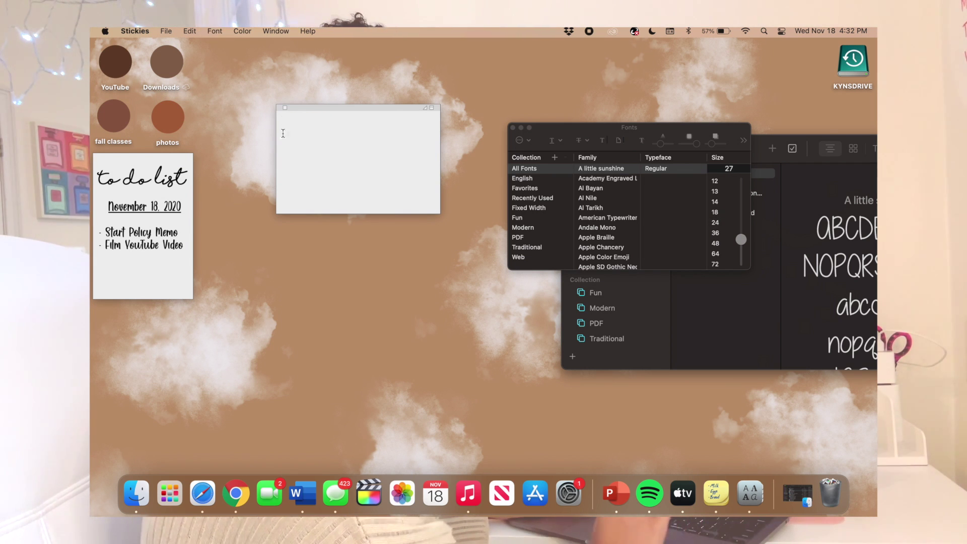
- Write the heading "To Do List" on the sticky note and set its font size to 50
{"action": "type", "text": "T"}
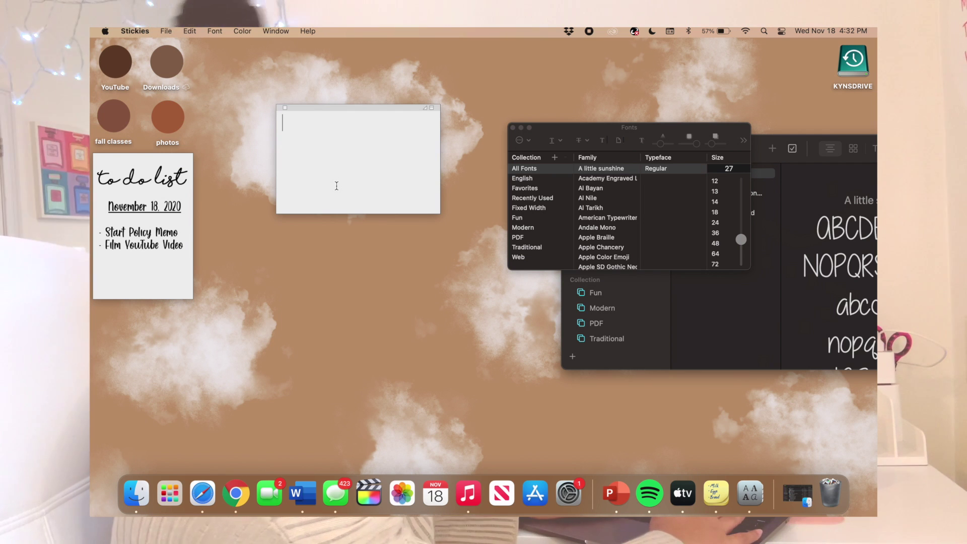
{"action": "type", "text": "o Do"}
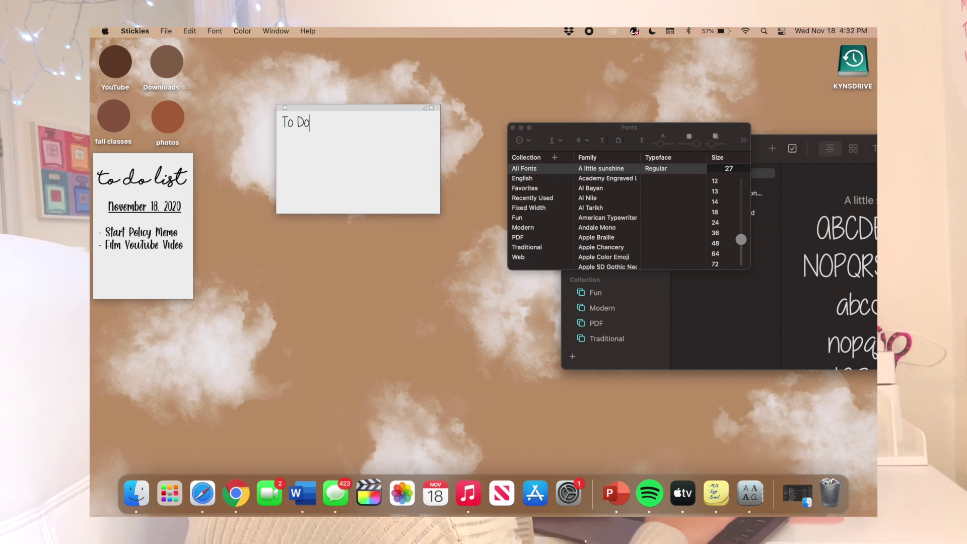
{"action": "type", "text": " List "}
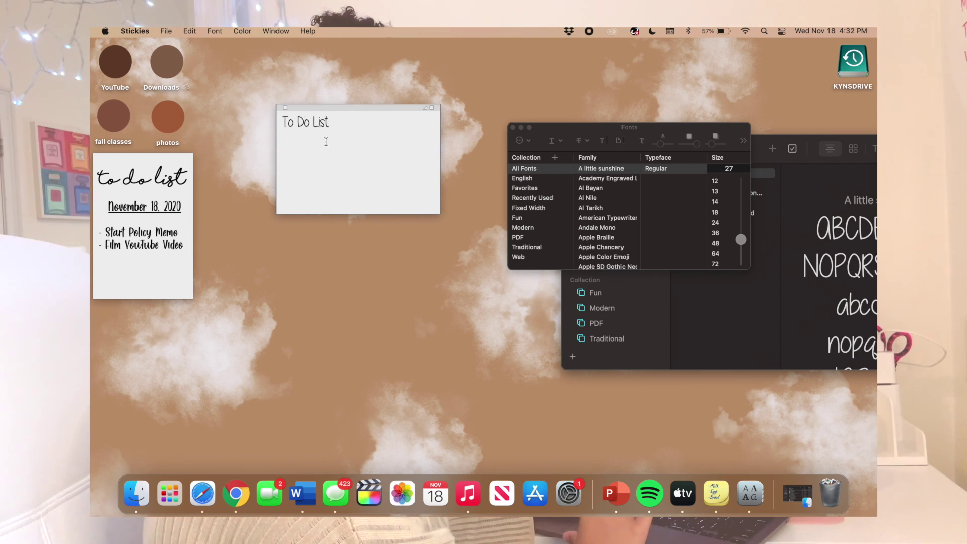
{"action": "type", "text": "50"}
{"action": "key", "text": "Return"}
{"action": "left_click", "coordinate": [350, 178]}
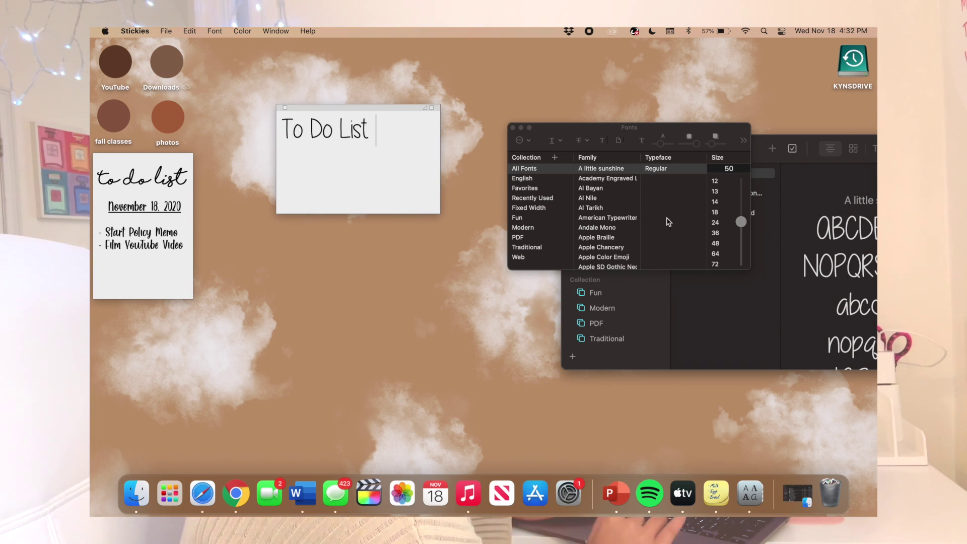
- Pick Kyns Font from the font families and start a new line below the "To Do List" heading
{"action": "scroll", "coordinate": [610, 209], "scroll_direction": "down", "scroll_amount": 15}
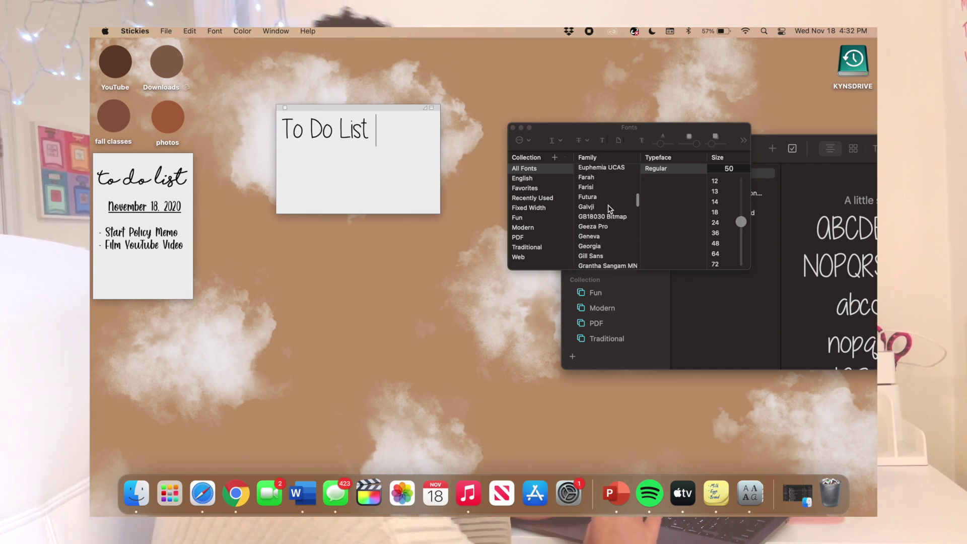
{"action": "scroll", "coordinate": [609, 210], "scroll_direction": "down", "scroll_amount": 10}
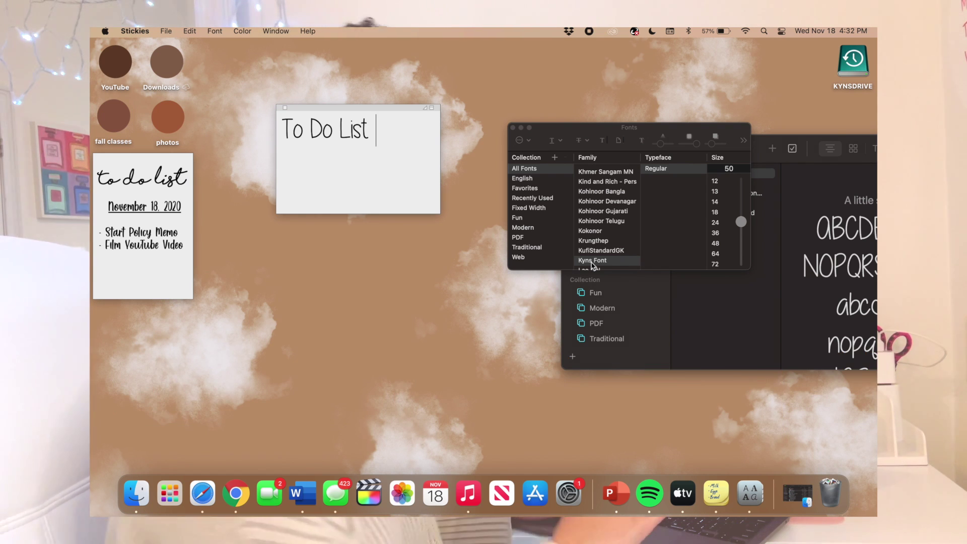
{"action": "key", "text": "Return"}
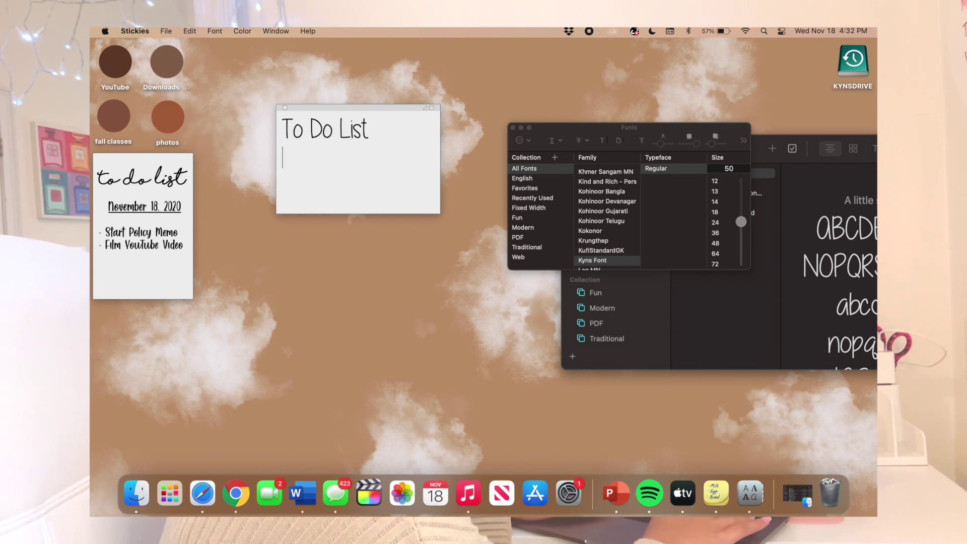
{"action": "type", "text": "-"}
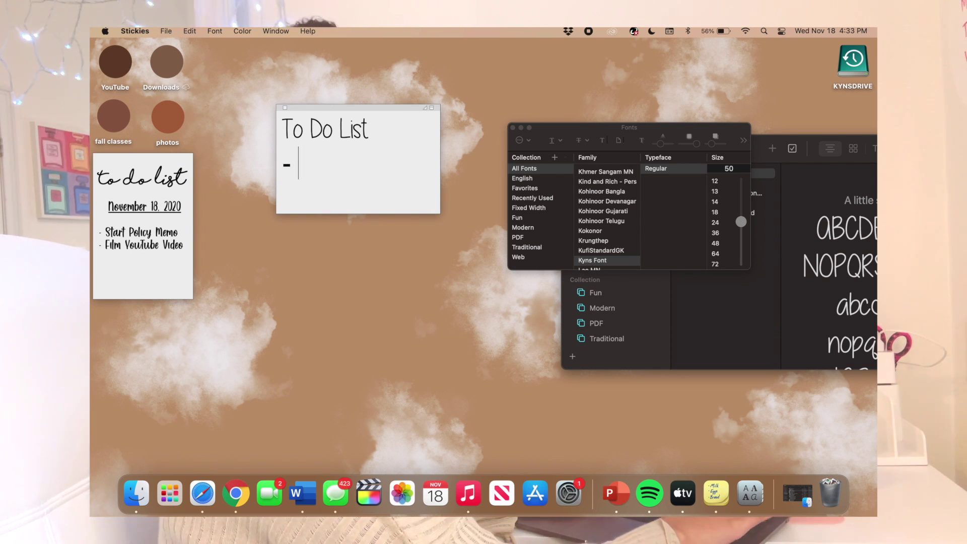
{"action": "key", "text": "BackSpace"}
{"action": "key", "text": "BackSpace"}
{"action": "key", "text": "BackSpace"}
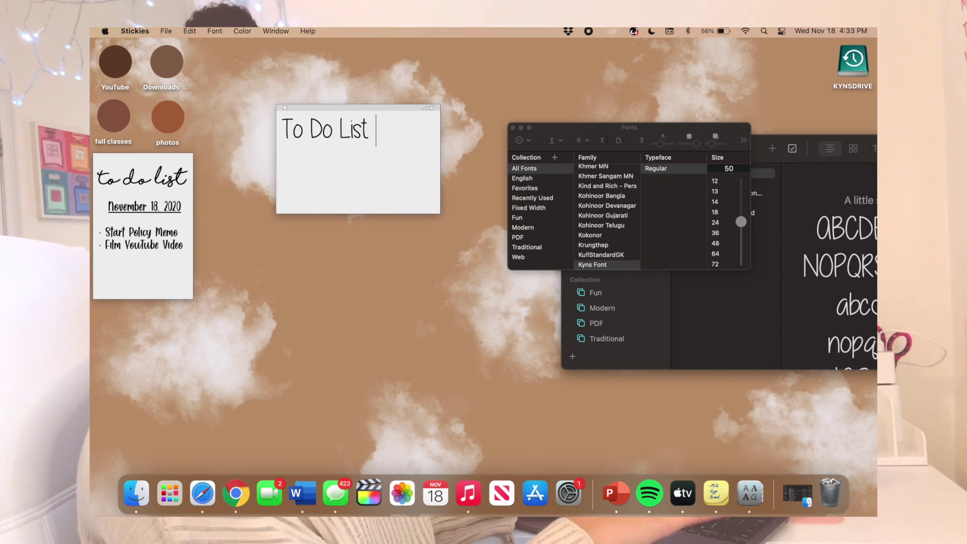
- Narrow the new "To Do List" sticky note and place it directly below the existing to do list note
{"action": "left_click_drag", "start_coordinate": [440, 163], "coordinate": [327, 173]}
{"action": "left_click_drag", "start_coordinate": [314, 108], "coordinate": [117, 311]}
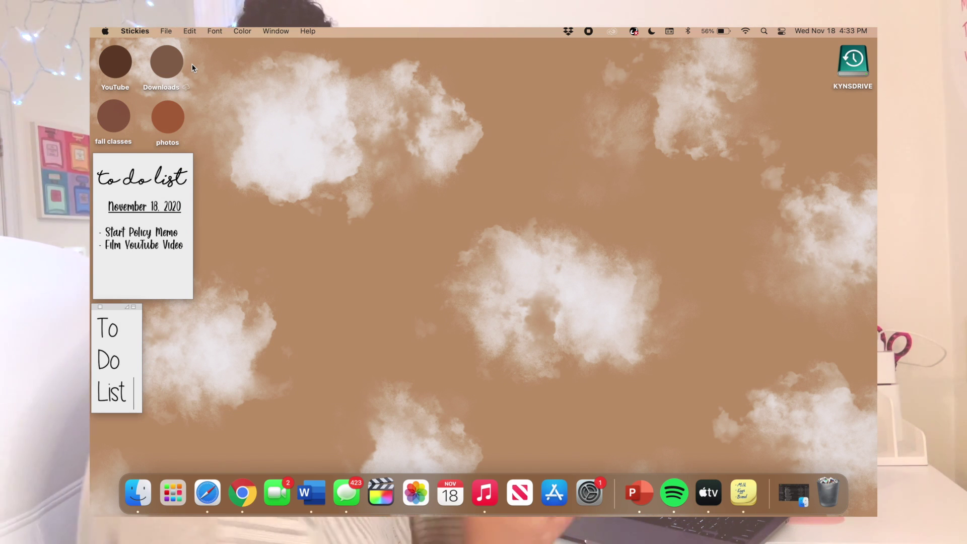
- Switch to Chrome and create a new blank Logo design in Canva
{"action": "left_click", "coordinate": [242, 499]}
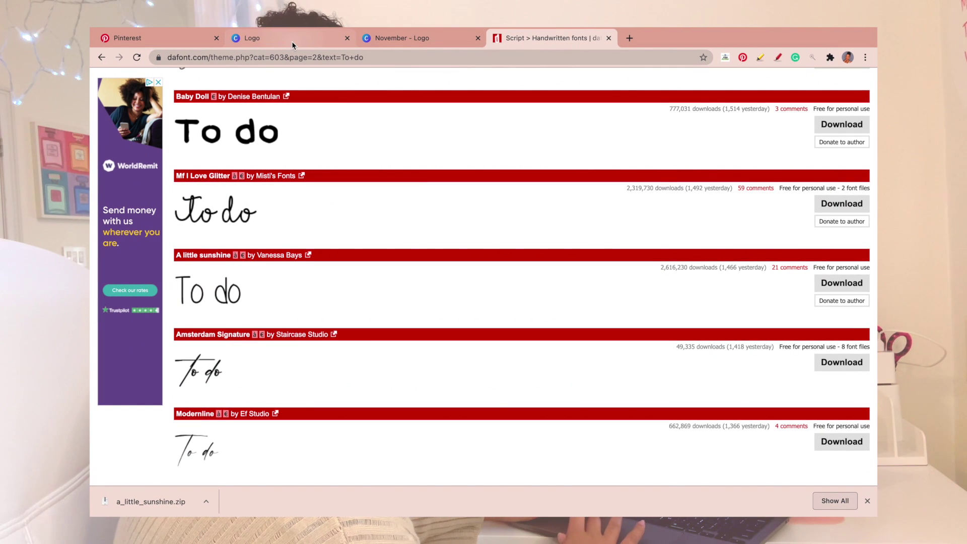
{"action": "left_click", "coordinate": [291, 42]}
{"action": "left_click", "coordinate": [218, 304]}
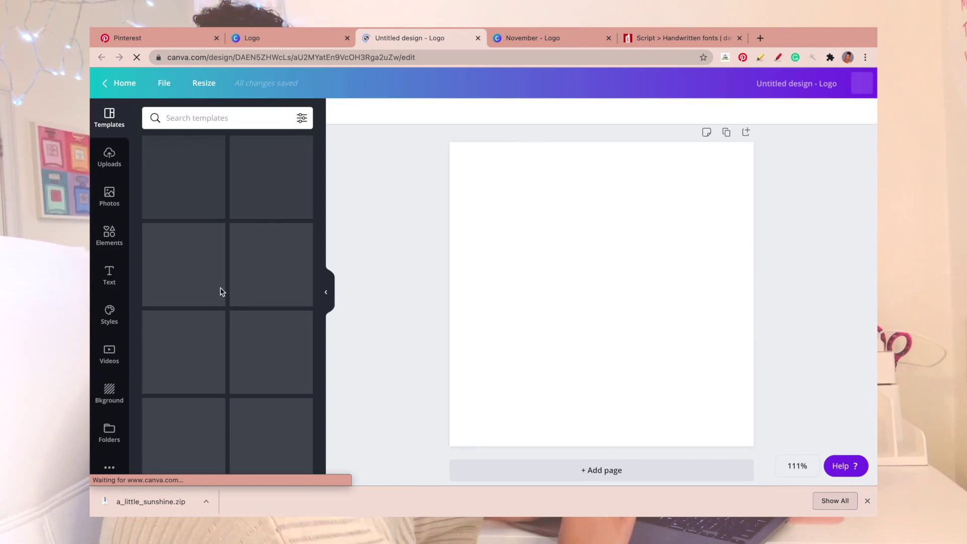
- Search the elements for "circle" and add a solid circle that nearly fills the centre of the page
{"action": "left_click", "coordinate": [112, 235]}
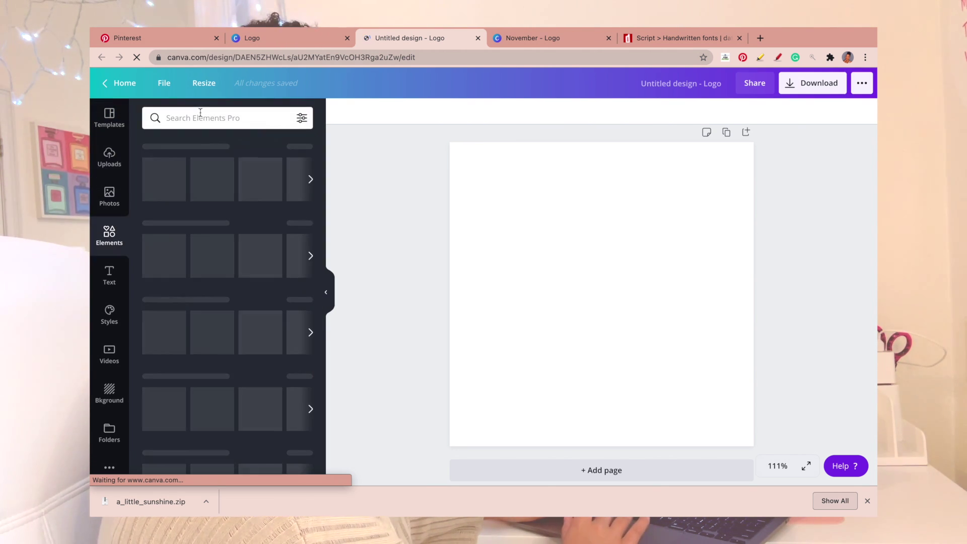
{"action": "type", "text": "circle"}
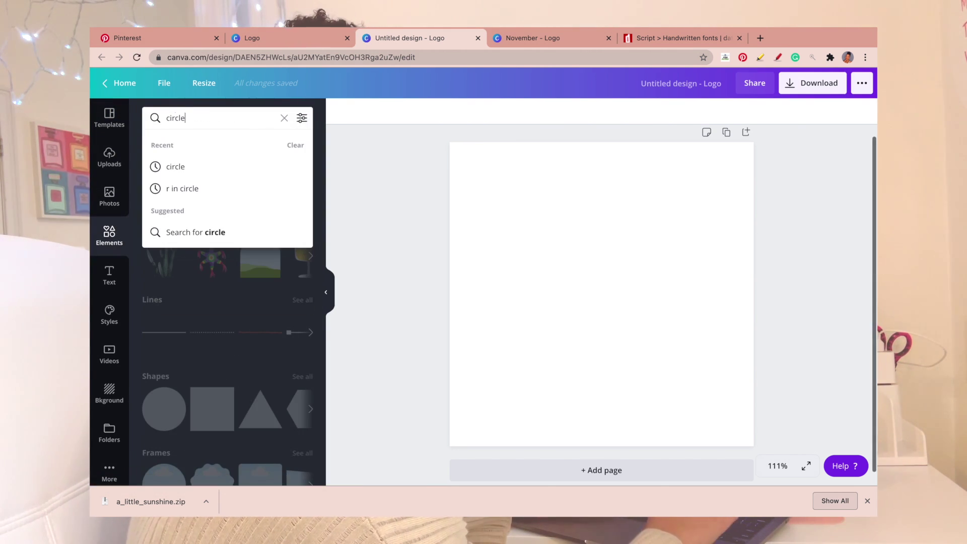
{"action": "key", "text": "Return"}
{"action": "left_click_drag", "start_coordinate": [170, 162], "coordinate": [688, 352]}
{"action": "left_click_drag", "start_coordinate": [621, 296], "coordinate": [628, 294]}
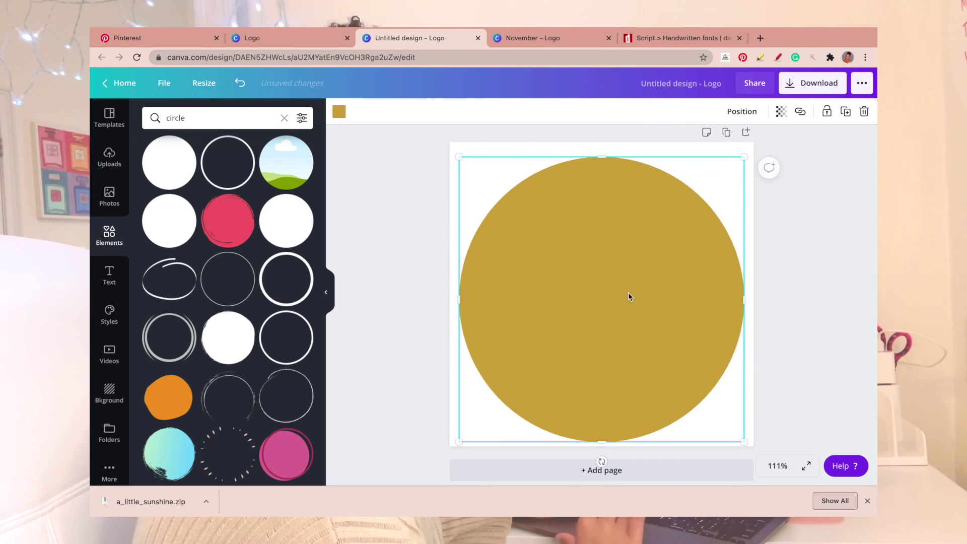
- Search Google Images for "brown hex code" in a new browser tab and enlarge the chart of named brown shades
{"action": "left_click", "coordinate": [758, 39]}
{"action": "type", "text": "brown h"}
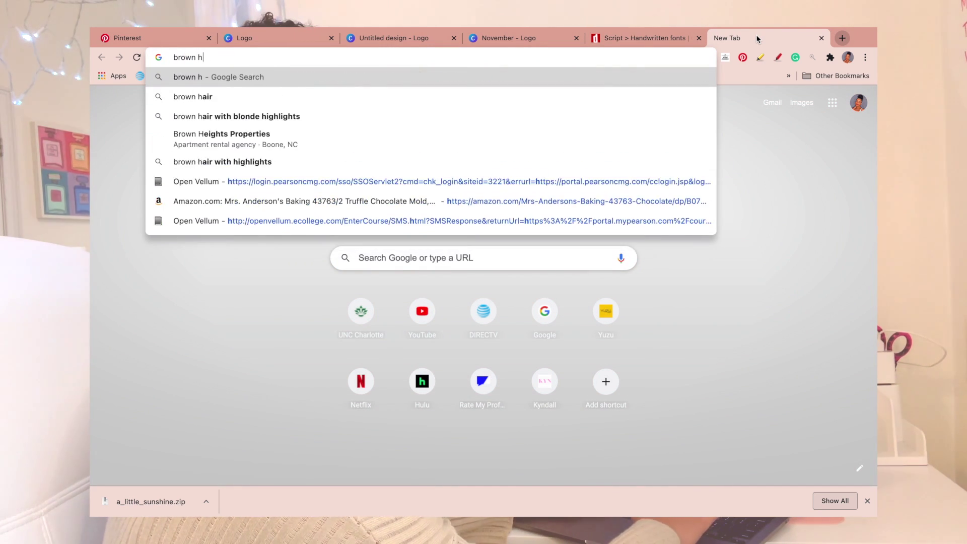
{"action": "type", "text": "ex code"}
{"action": "key", "text": "Return"}
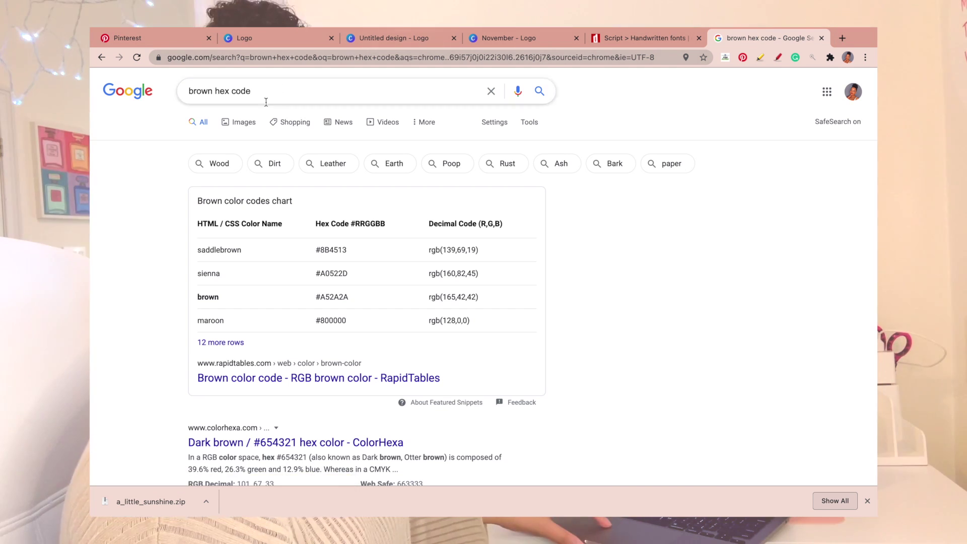
{"action": "left_click", "coordinate": [251, 126]}
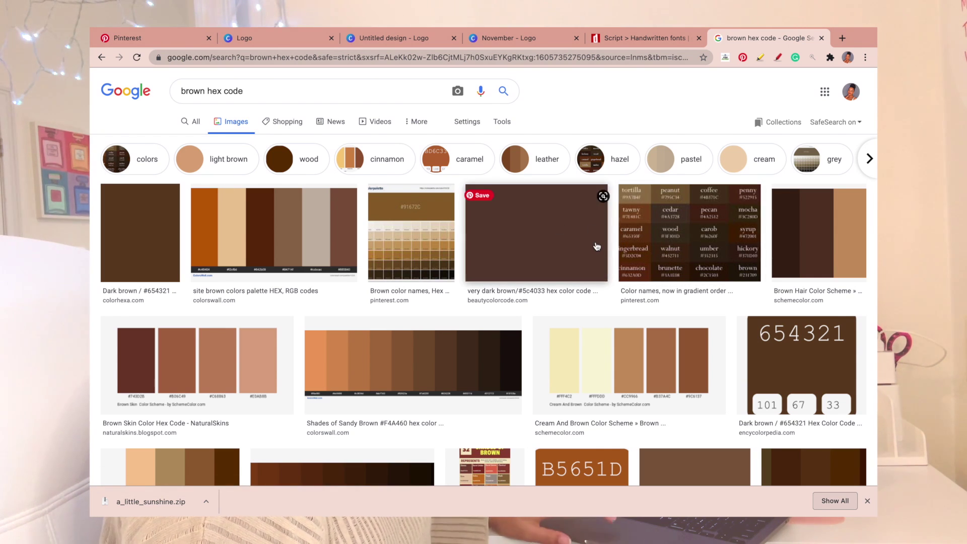
{"action": "left_click", "coordinate": [640, 244]}
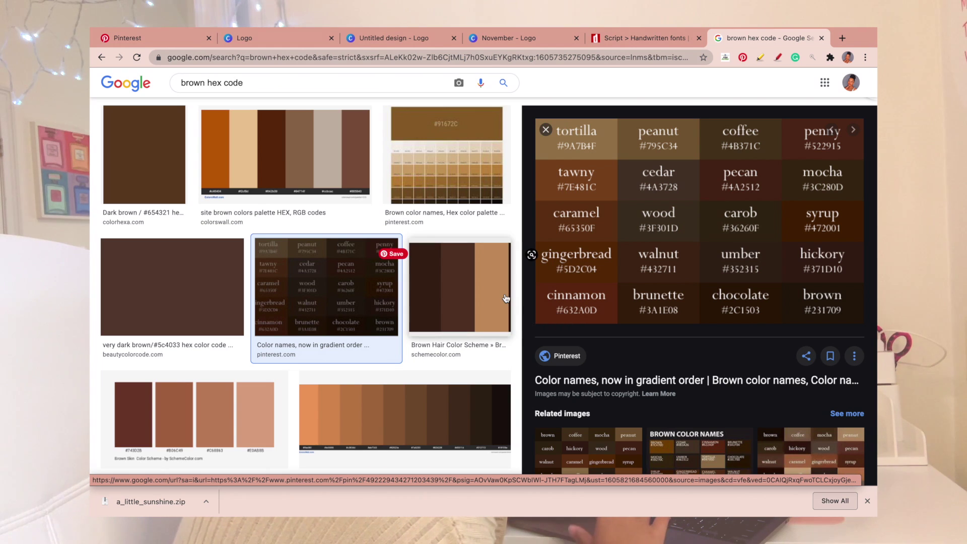
- Recolour the circle in the Canva design to cinnamon brown #632A0D and download it as a PNG with a transparent background
{"action": "left_click", "coordinate": [532, 39]}
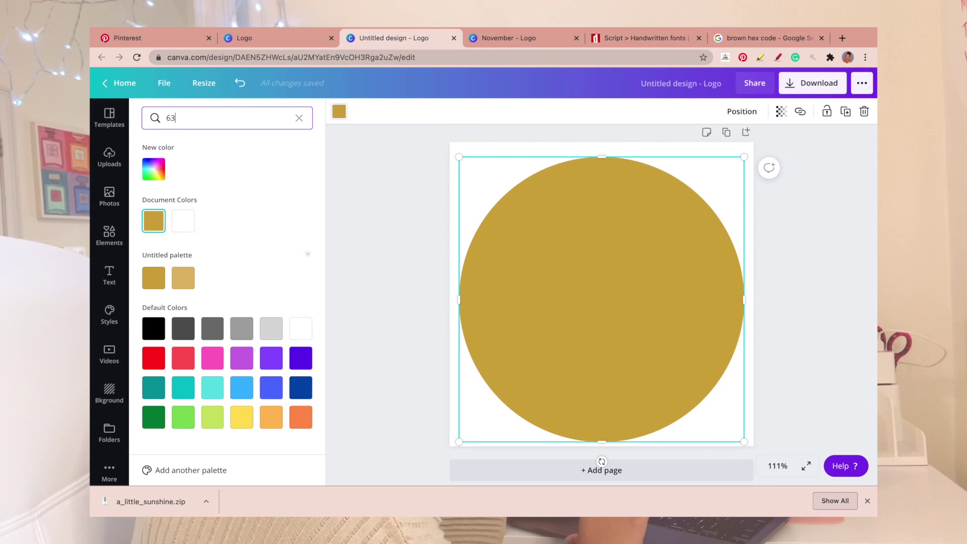
{"action": "type", "text": "2"}
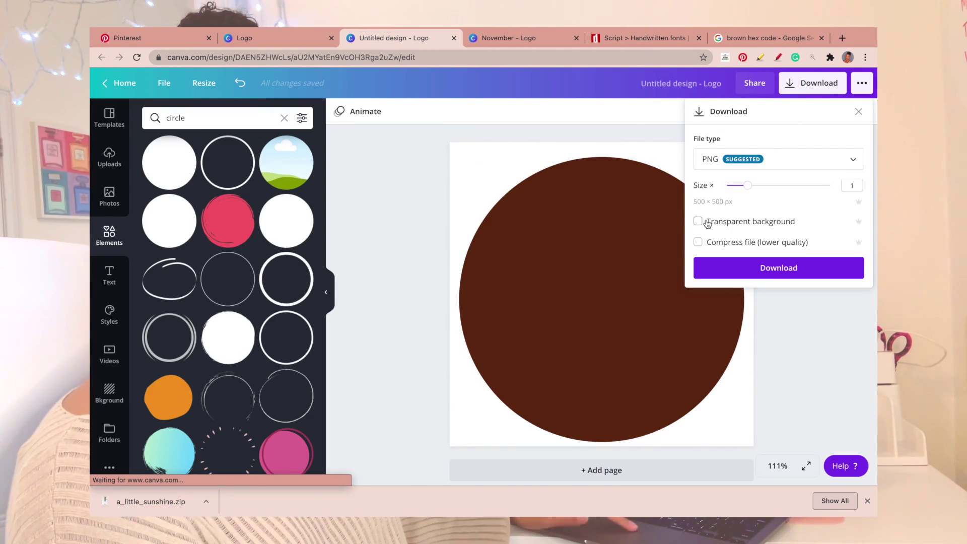
{"action": "left_click", "coordinate": [698, 223]}
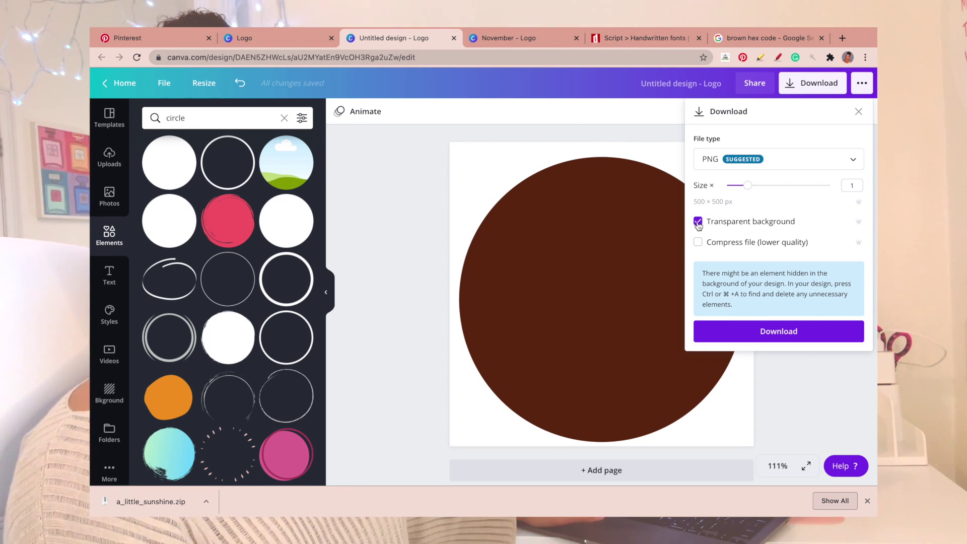
{"action": "left_click", "coordinate": [736, 336]}
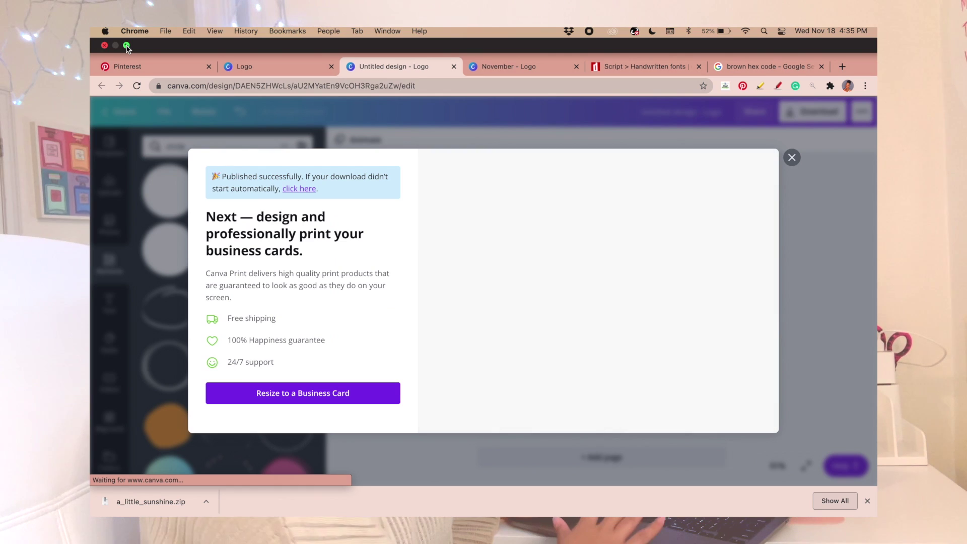
- Take the browser out of full screen, open the downloaded circle PNG in Preview, copy the whole image and minimise it
{"action": "left_click", "coordinate": [126, 45]}
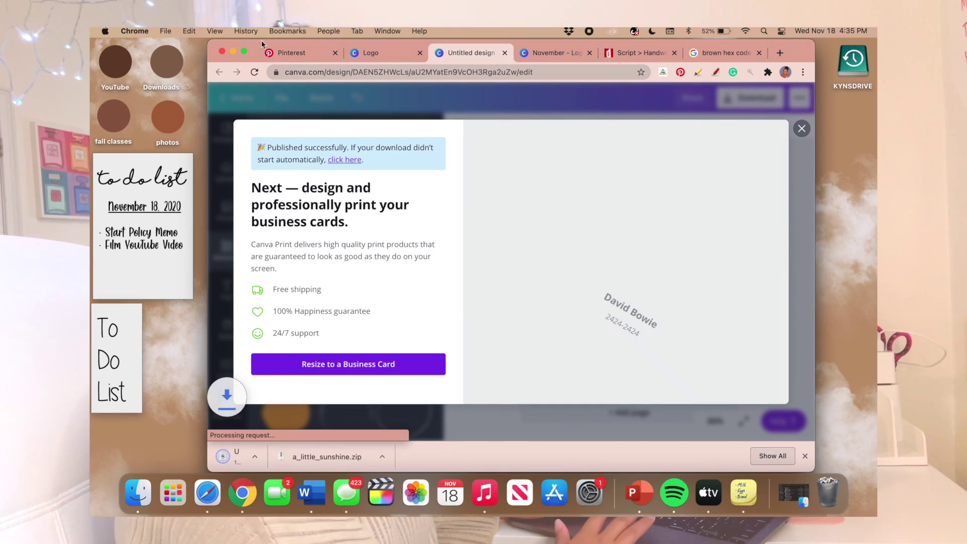
{"action": "left_click_drag", "start_coordinate": [796, 50], "coordinate": [865, 50]}
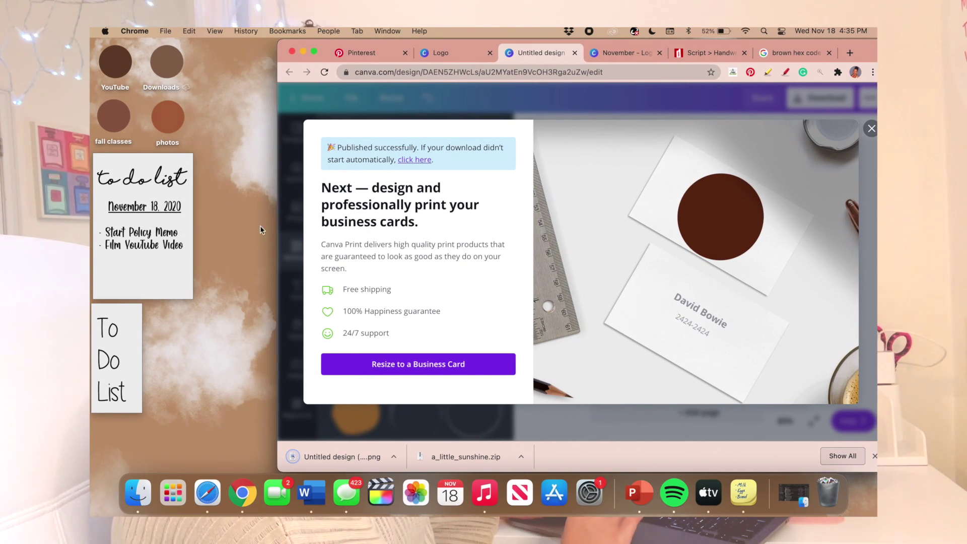
{"action": "left_click", "coordinate": [339, 454]}
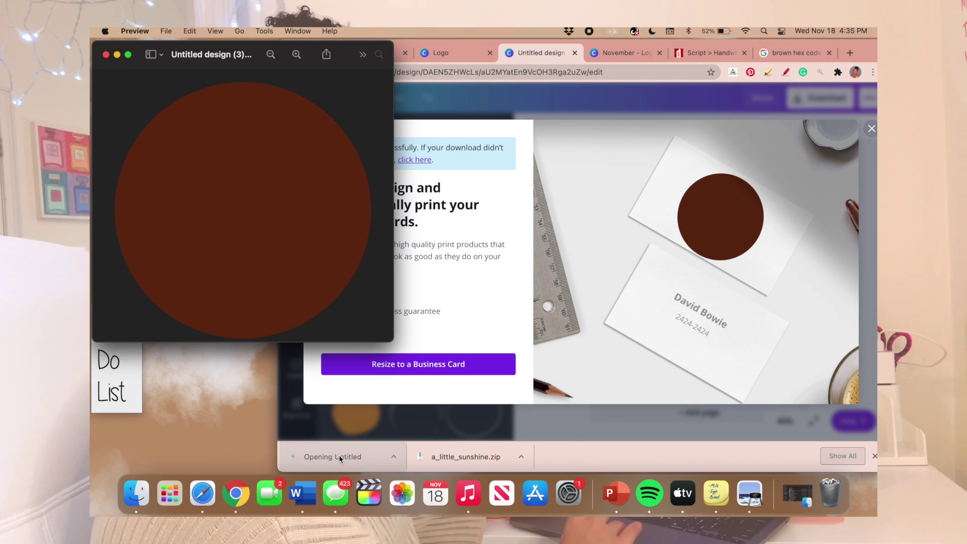
{"action": "key", "text": "super+a"}
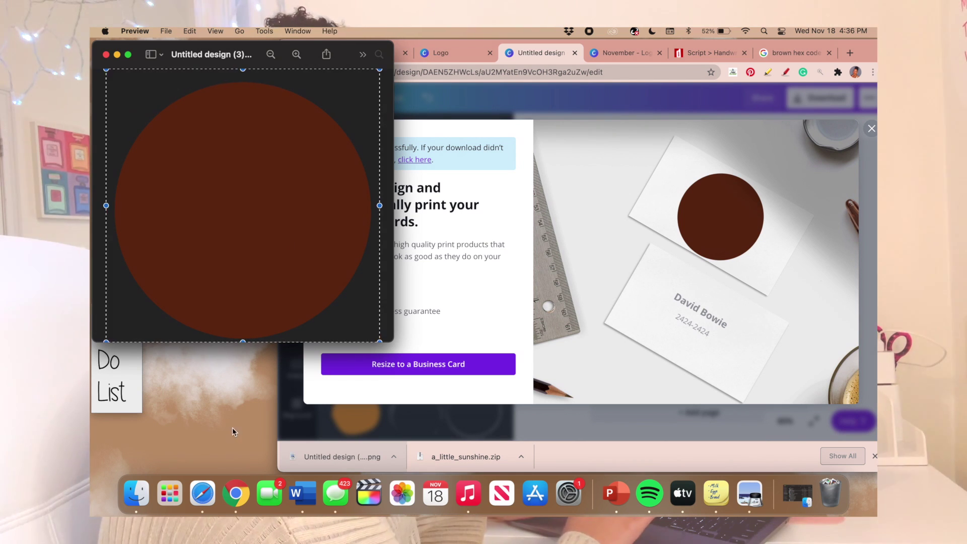
{"action": "key", "text": "super+m"}
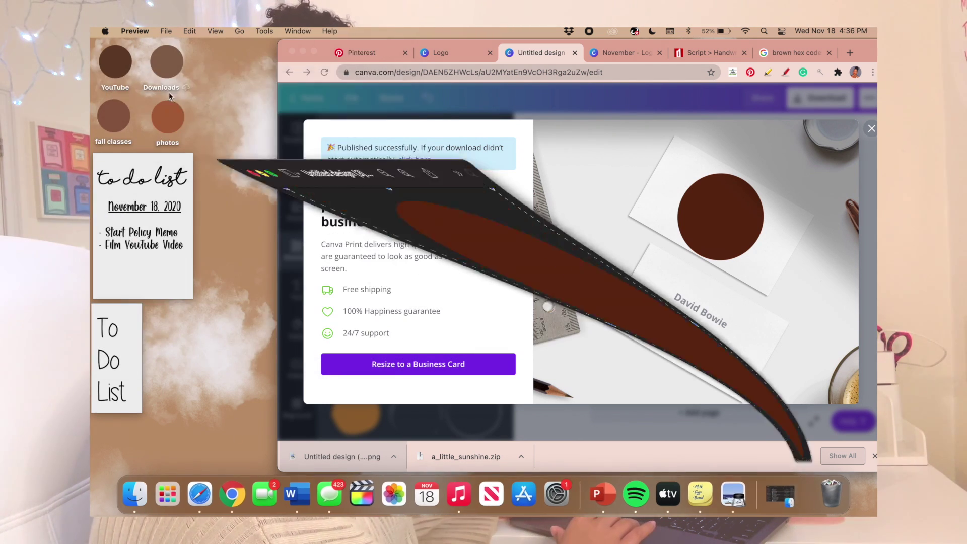
- Create a new folder on the desktop and minimise the browser window
{"action": "right_click", "coordinate": [222, 183]}
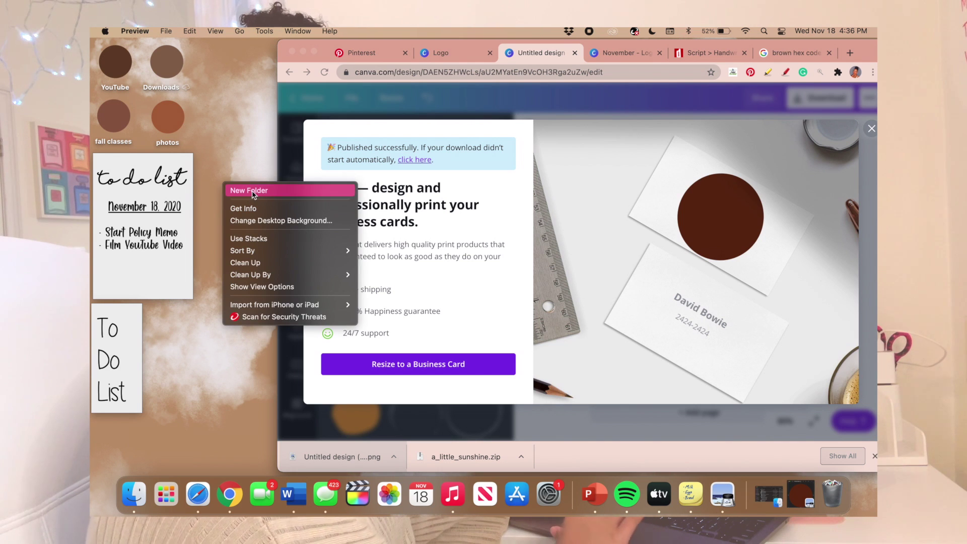
{"action": "left_click", "coordinate": [241, 188]}
{"action": "left_click", "coordinate": [303, 51]}
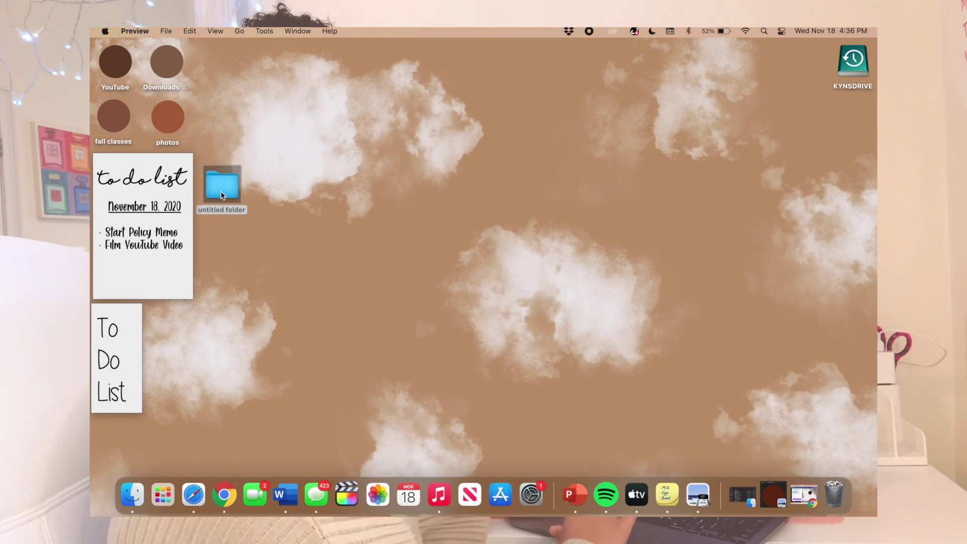
- Replace the new folder's icon with the copied brown circle through its info window, and minimise that window
{"action": "right_click", "coordinate": [222, 190]}
{"action": "left_click", "coordinate": [265, 219]}
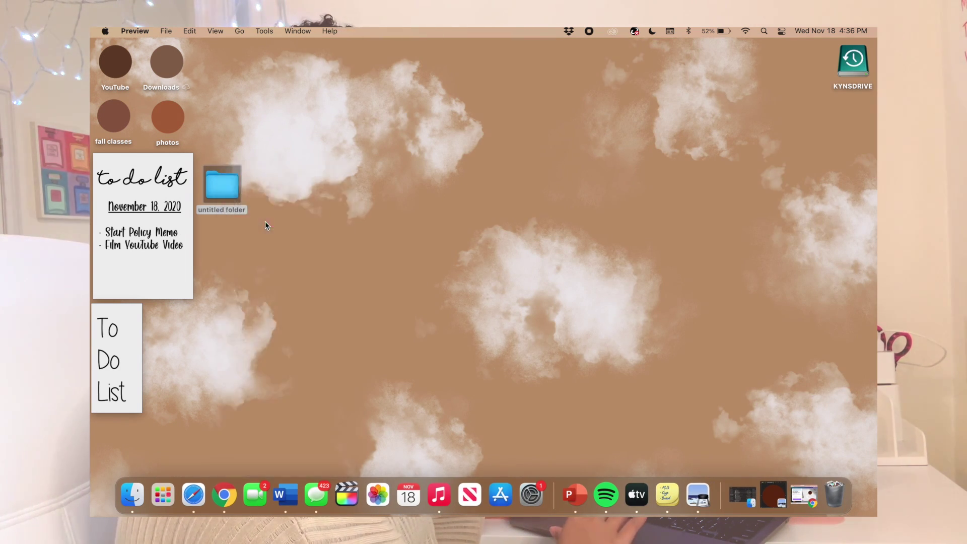
{"action": "left_click", "coordinate": [113, 77]}
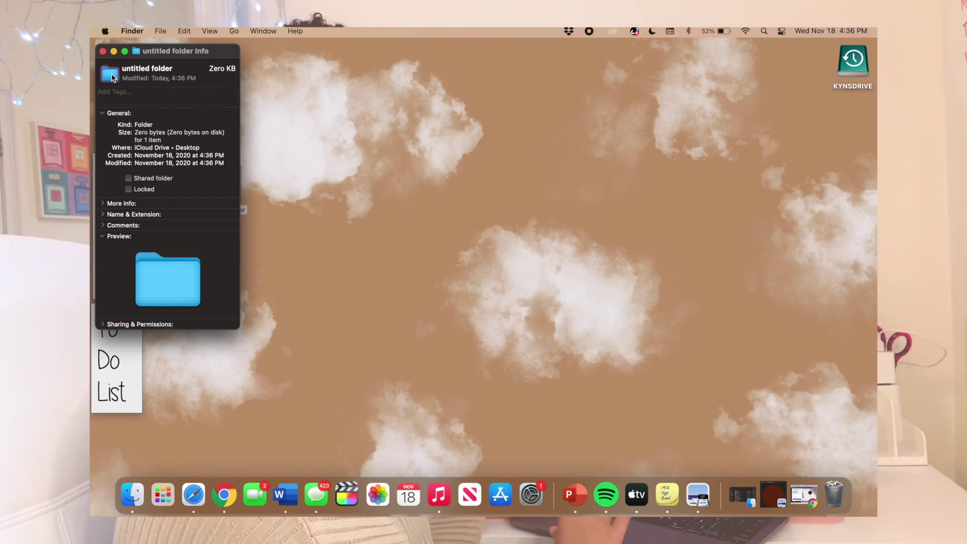
{"action": "key", "text": "super+v"}
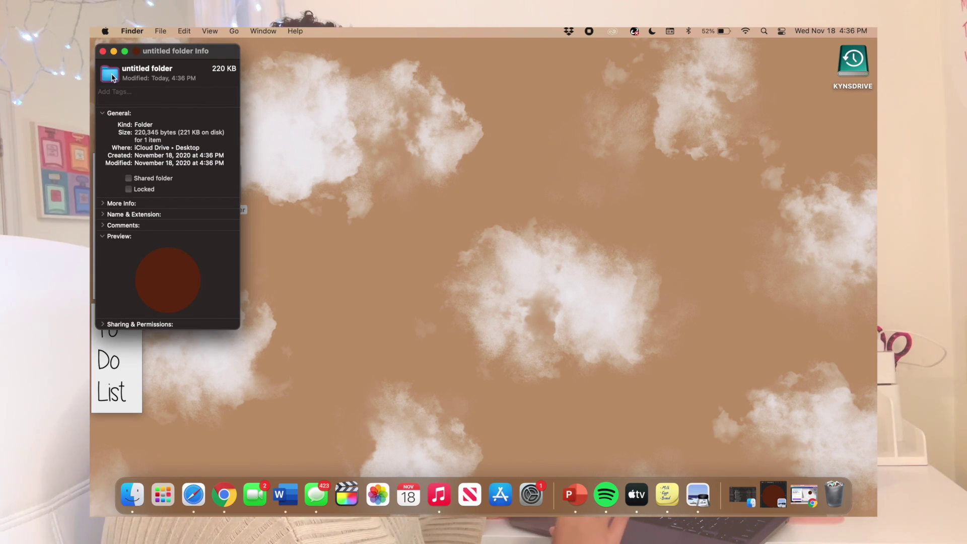
{"action": "left_click", "coordinate": [113, 51]}
- Move the brown circle folder up beside the other round desktop folders and deselect it
{"action": "left_click_drag", "start_coordinate": [222, 191], "coordinate": [214, 97]}
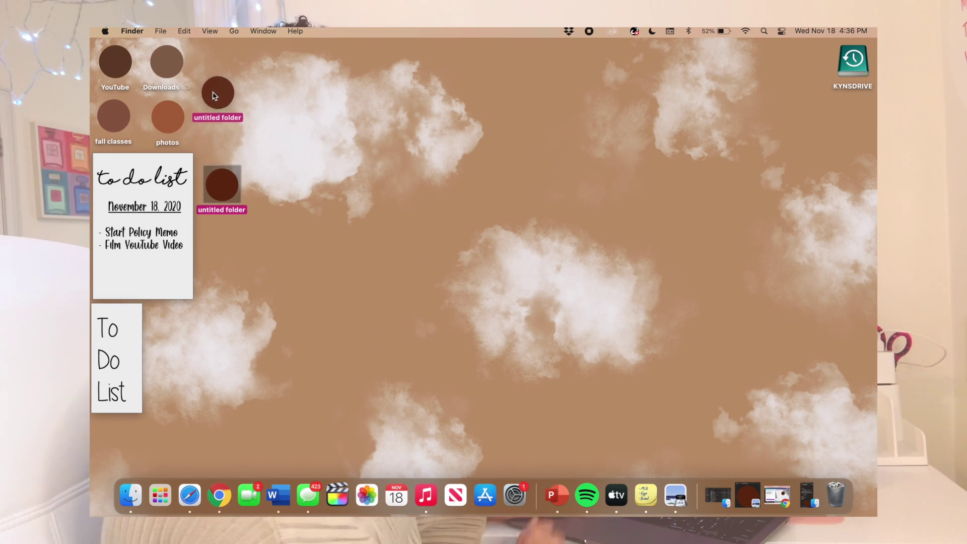
{"action": "left_click", "coordinate": [292, 95]}
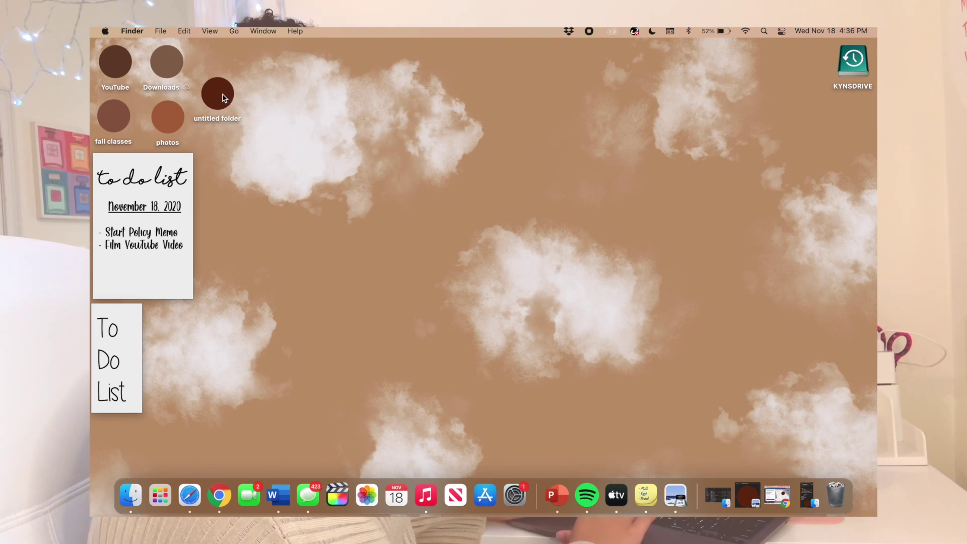
{"action": "left_click", "coordinate": [220, 95]}
{"action": "left_click", "coordinate": [313, 98]}
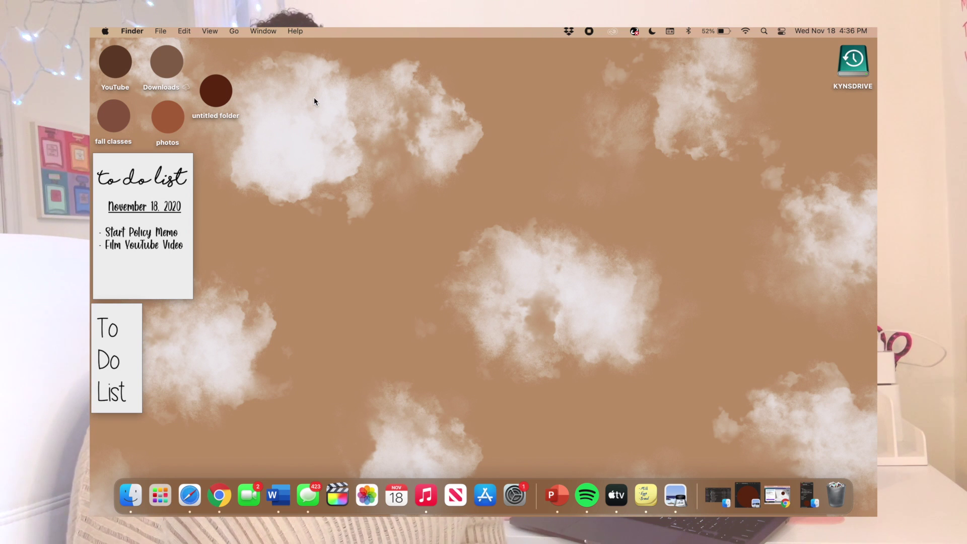
- Open the General settings in System Preferences, try the blue and graphite accent colors, and set the accent color to pink
{"action": "left_click", "coordinate": [522, 502]}
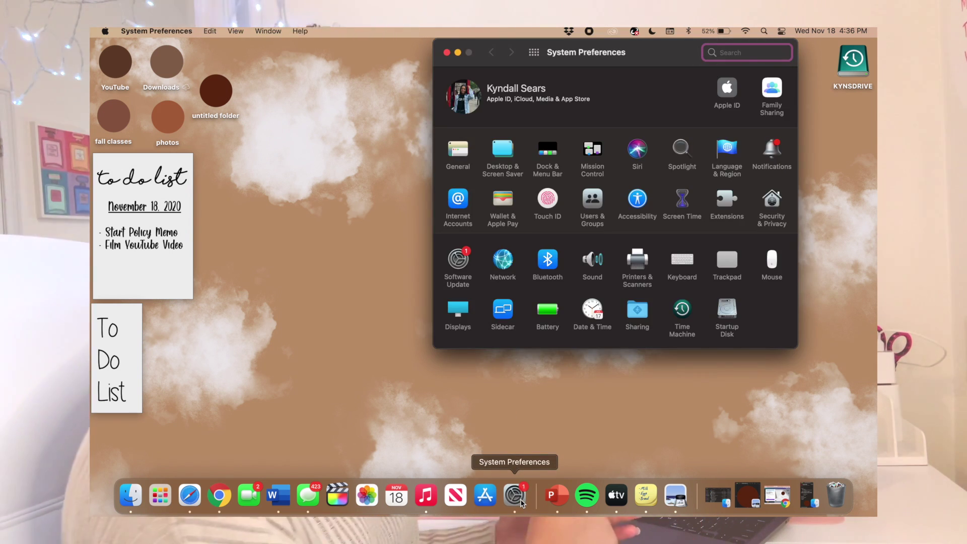
{"action": "left_click", "coordinate": [451, 153]}
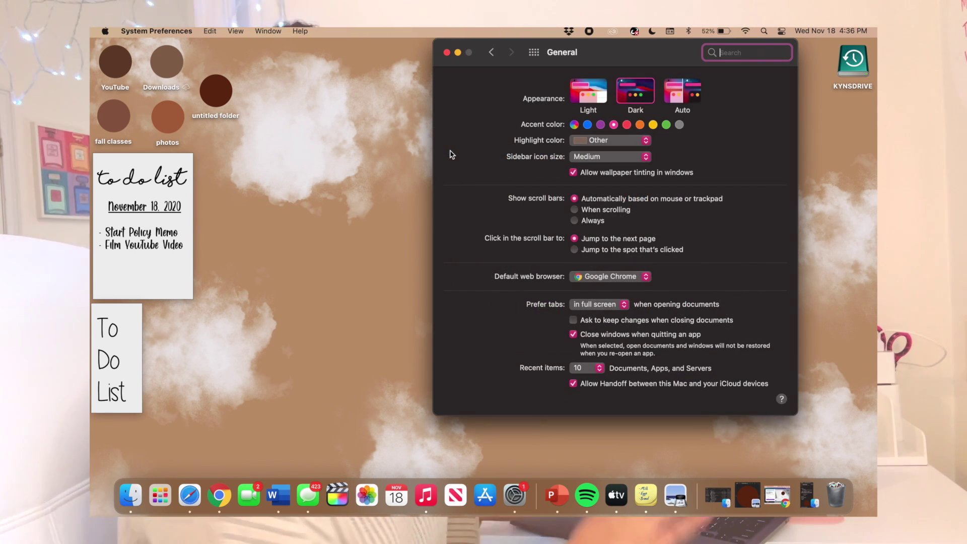
{"action": "left_click", "coordinate": [587, 124]}
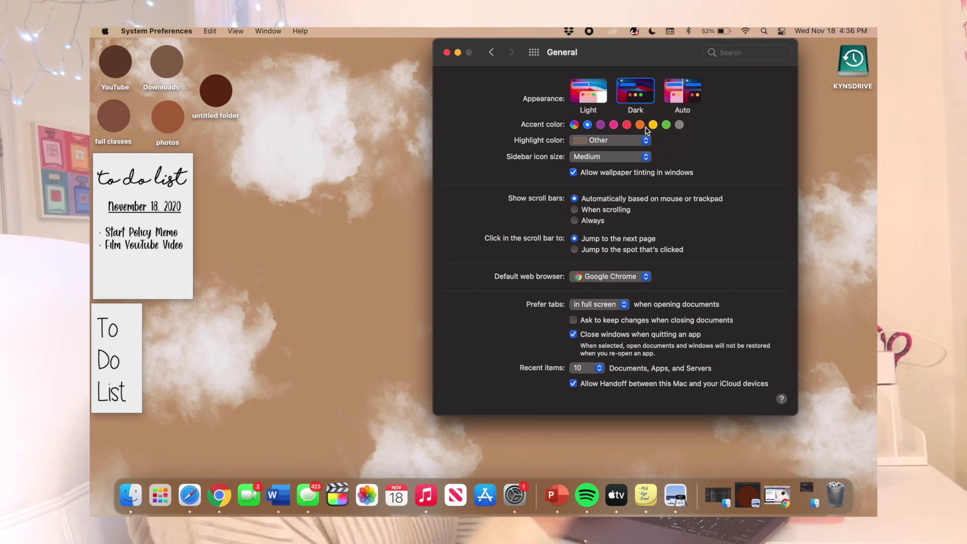
{"action": "left_click", "coordinate": [613, 124]}
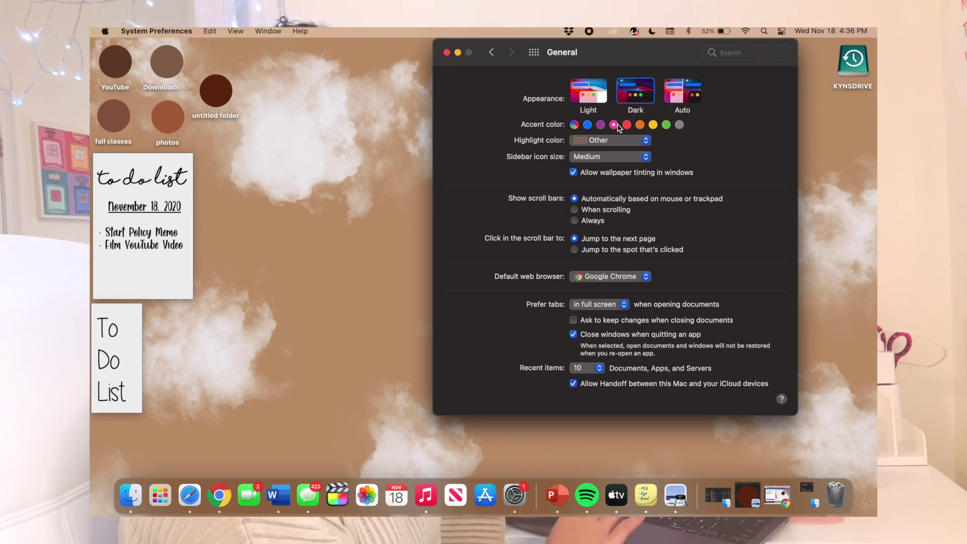
{"action": "left_click", "coordinate": [679, 125]}
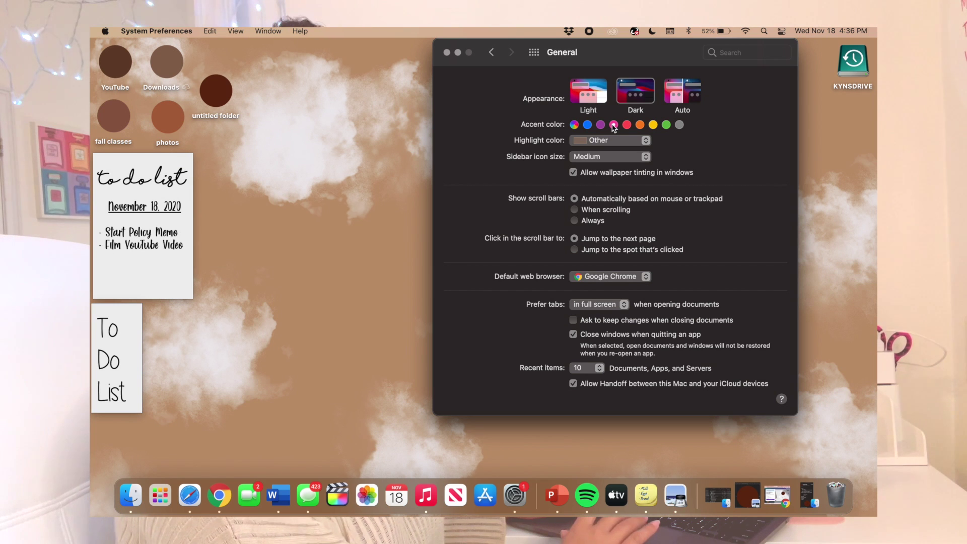
{"action": "left_click", "coordinate": [614, 126]}
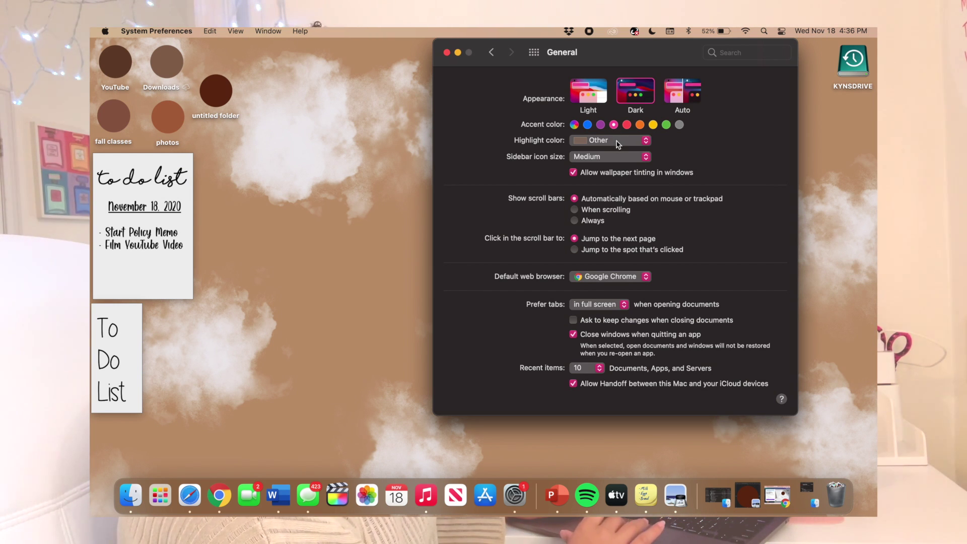
- Set the highlight color to Other and shift the custom color slightly to a light orange-brown on the color wheel
{"action": "left_click", "coordinate": [618, 145]}
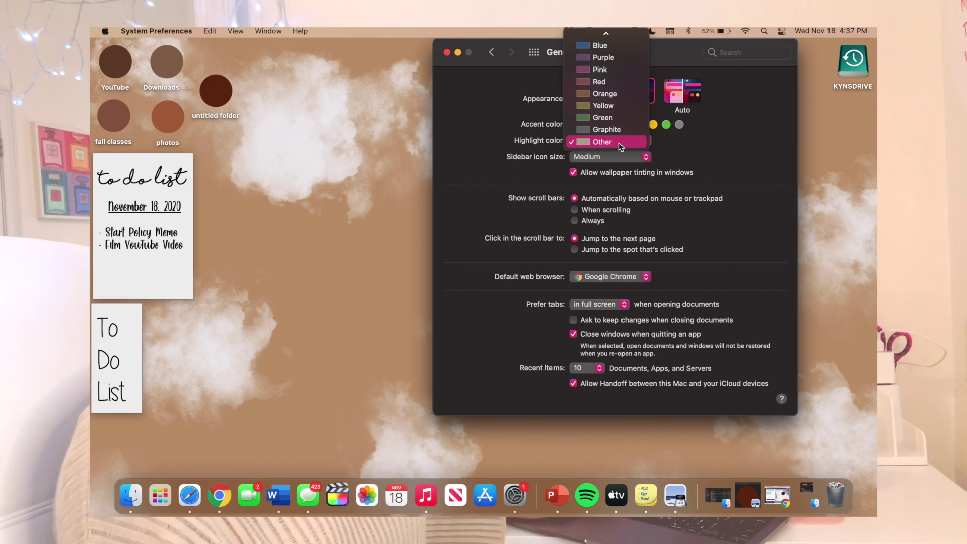
{"action": "left_click", "coordinate": [619, 145]}
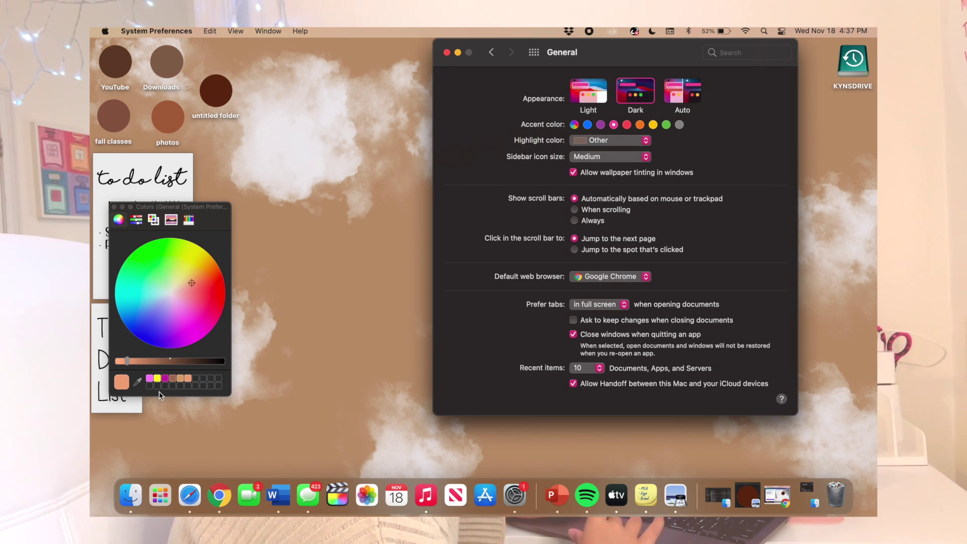
{"action": "mouse_move", "coordinate": [189, 279]}
{"action": "left_mouse_down"}
{"action": "mouse_move", "coordinate": [195, 289]}
{"action": "mouse_move", "coordinate": [177, 303]}
{"action": "mouse_move", "coordinate": [158, 279]}
{"action": "mouse_move", "coordinate": [189, 274]}
{"action": "mouse_move", "coordinate": [194, 294]}
{"action": "mouse_move", "coordinate": [195, 279]}
{"action": "left_mouse_up"}
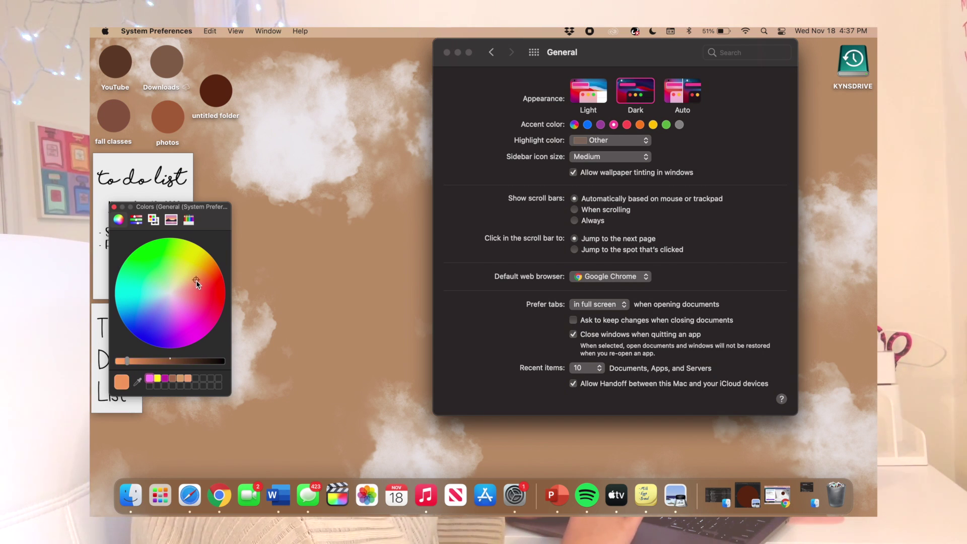
{"action": "left_click", "coordinate": [777, 495]}
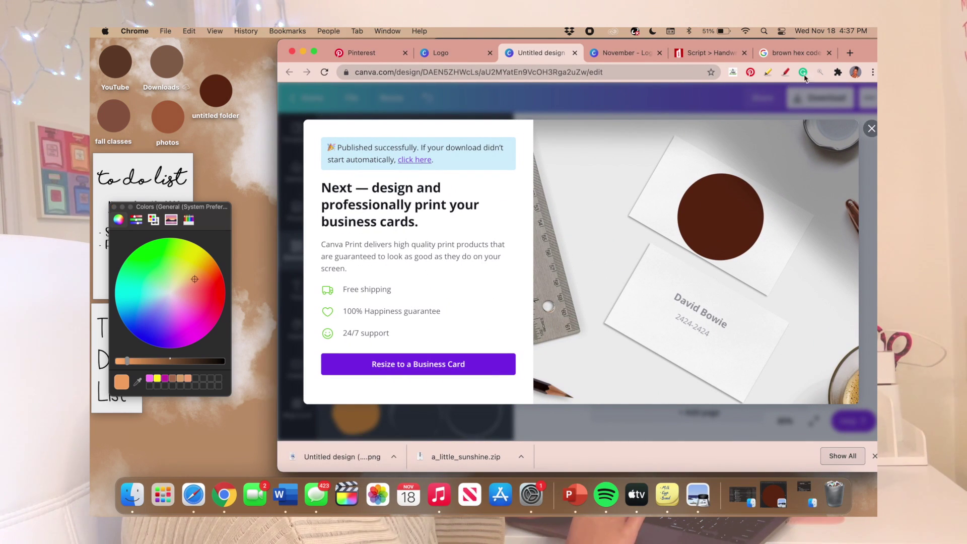
{"action": "left_click", "coordinate": [850, 53]}
{"action": "type", "text": "goo"}
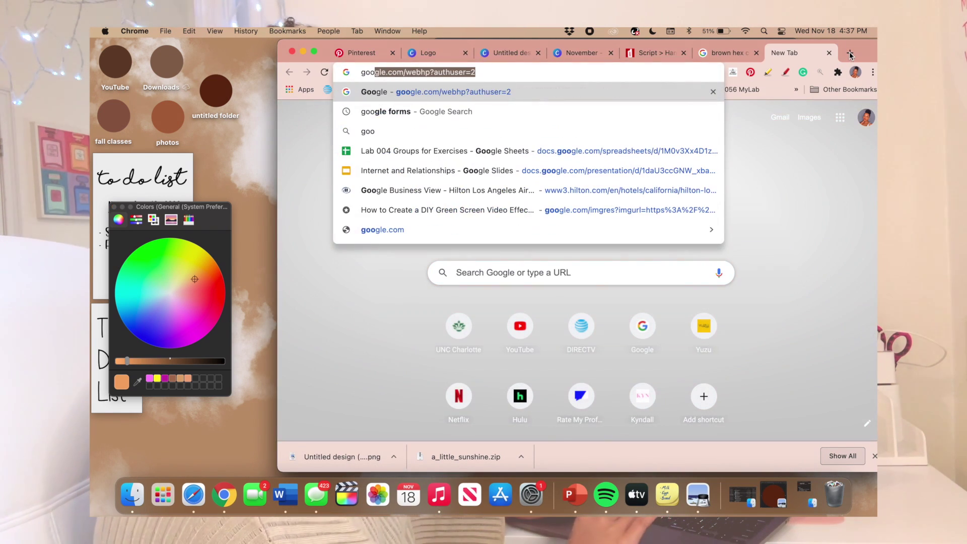
{"action": "key", "text": "Return"}
{"action": "left_click", "coordinate": [640, 271]}
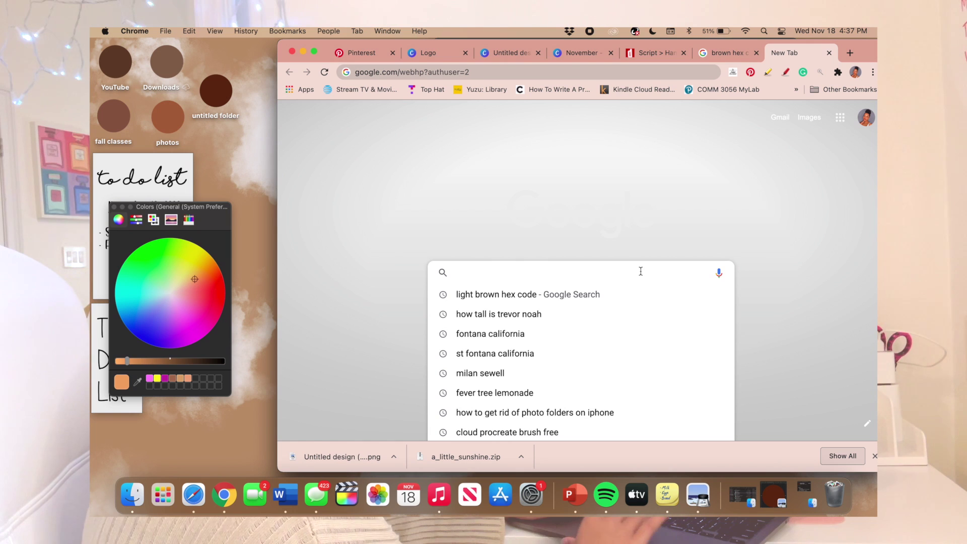
{"action": "type", "text": "brown hex code"}
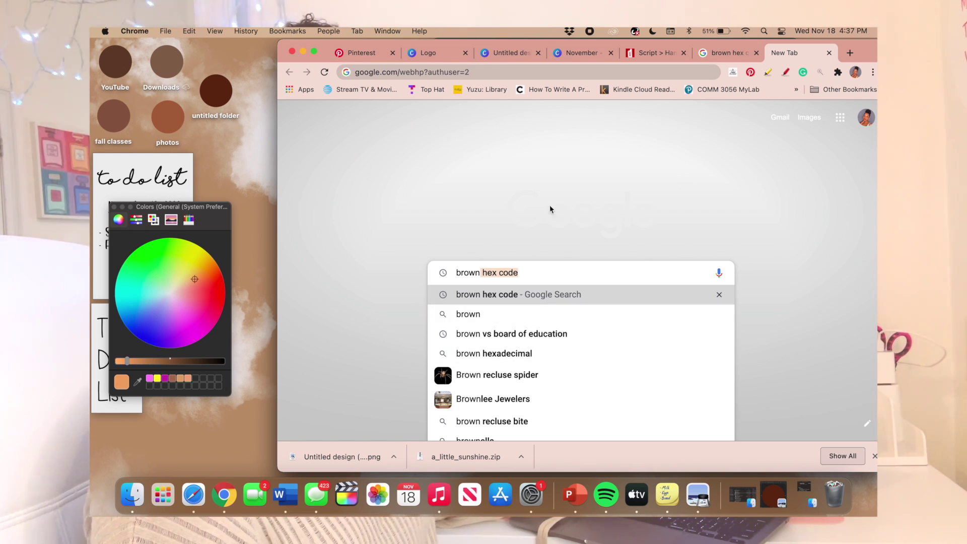
{"action": "left_click", "coordinate": [304, 53]}
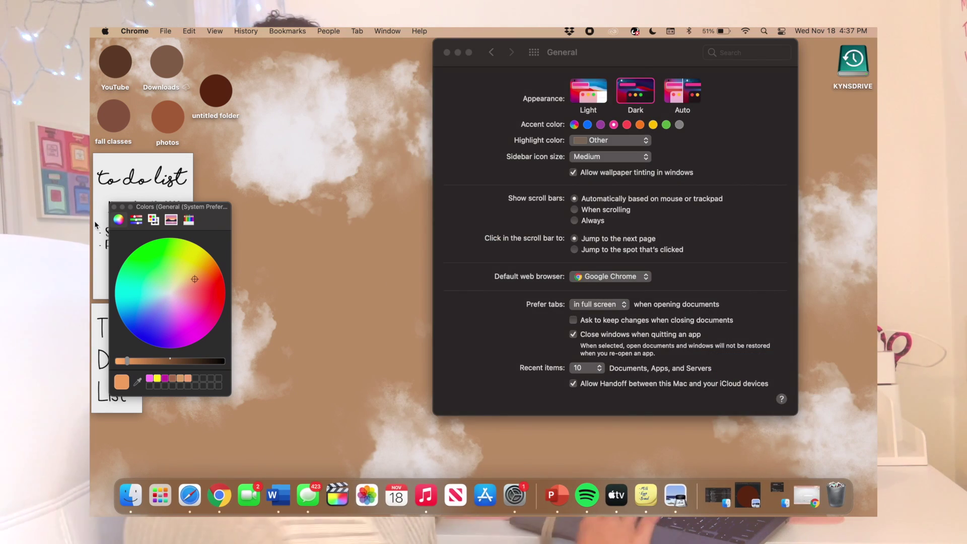
- Open the Wi-Fi options in the Dock & Menu Bar settings, hide Wi-Fi from the menu bar and show it again
{"action": "left_click", "coordinate": [490, 52]}
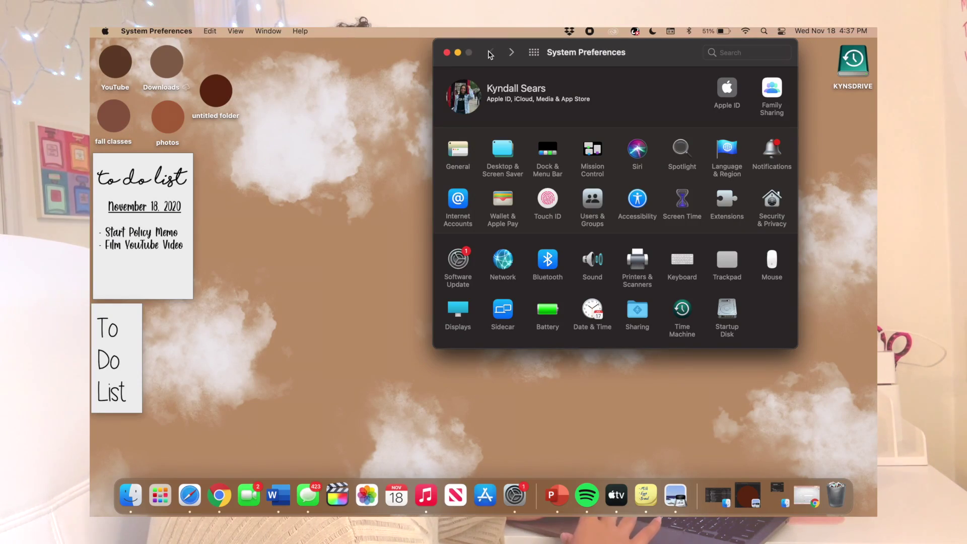
{"action": "left_click", "coordinate": [535, 154]}
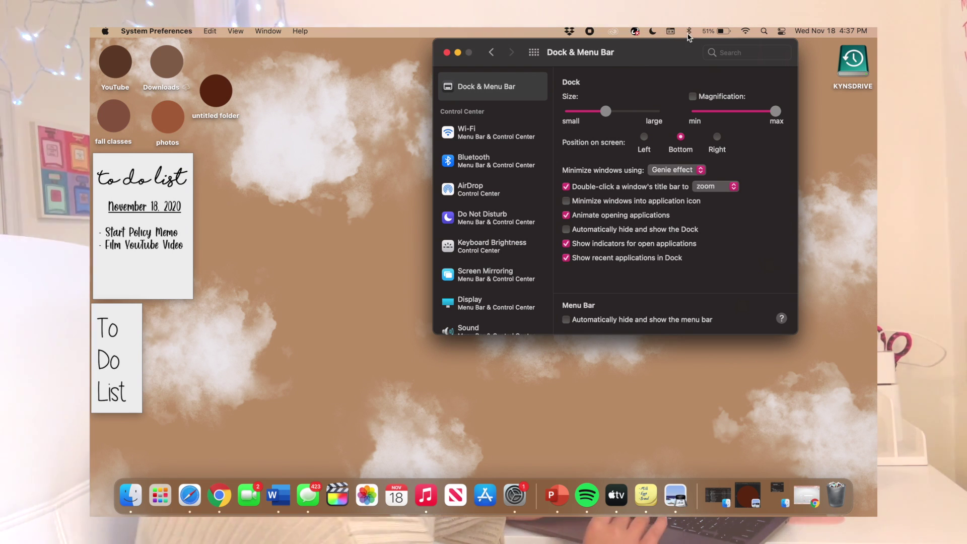
{"action": "left_click", "coordinate": [504, 133]}
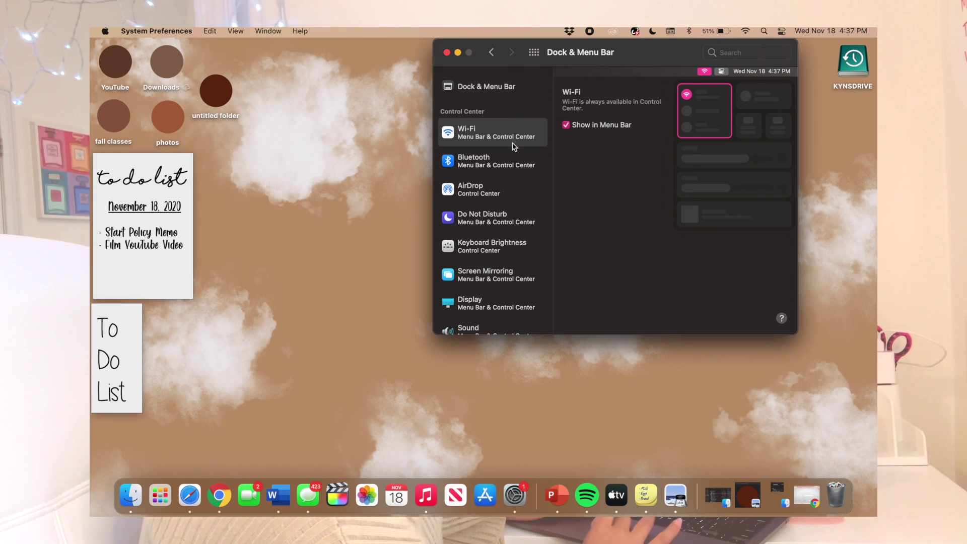
{"action": "left_click", "coordinate": [784, 54]}
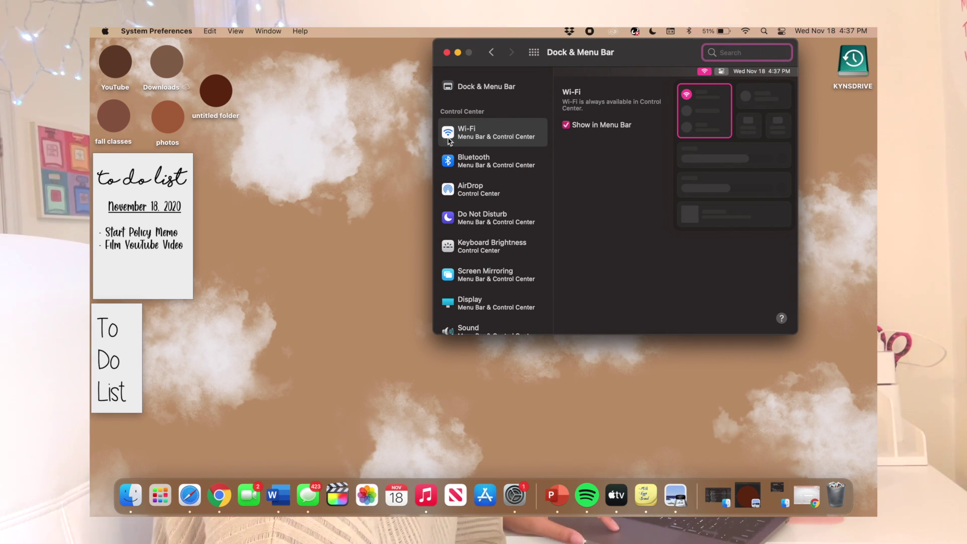
{"action": "left_click", "coordinate": [567, 125]}
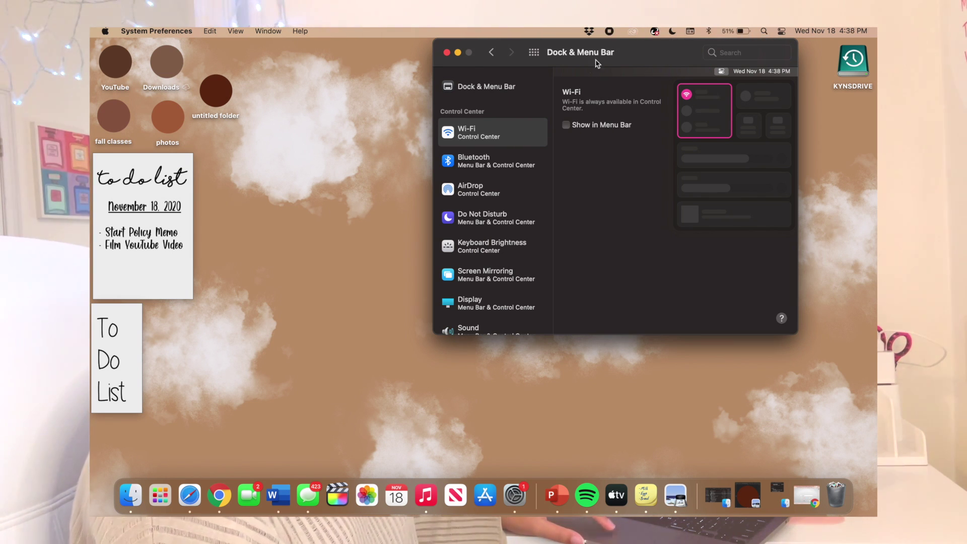
{"action": "left_click", "coordinate": [566, 125]}
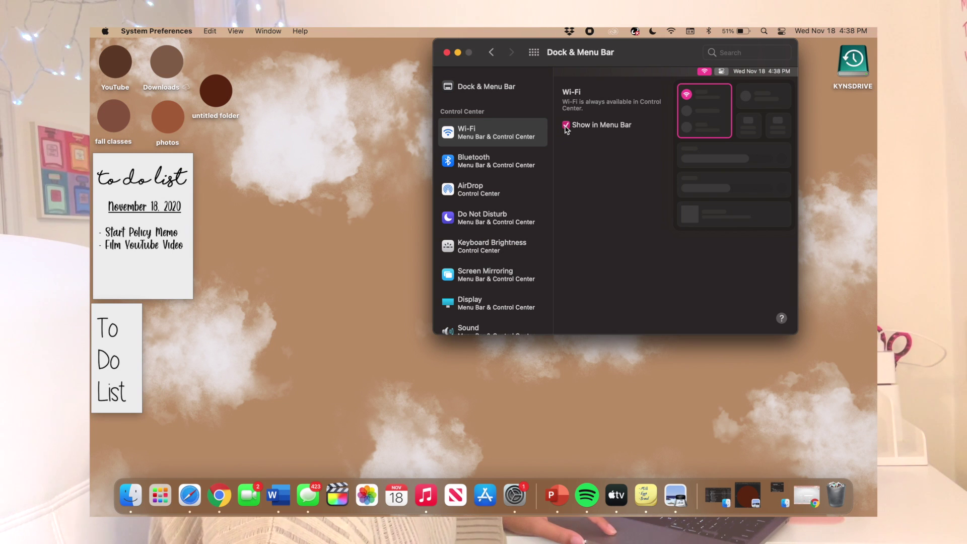
- Examine the Bluetooth menu bar option, its device menu and the other modules available in the Dock & Menu Bar settings
{"action": "left_click", "coordinate": [482, 172]}
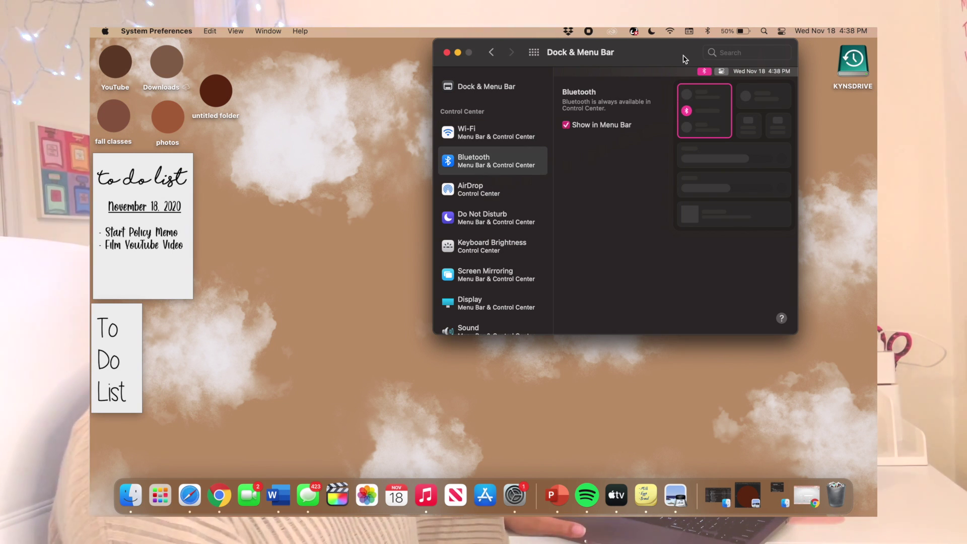
{"action": "left_click", "coordinate": [708, 31]}
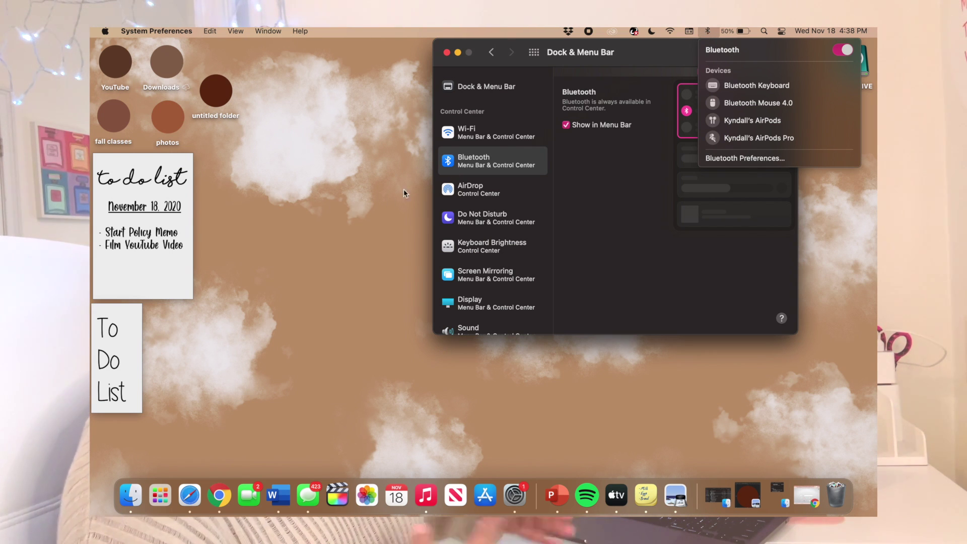
{"action": "scroll", "coordinate": [488, 224], "scroll_direction": "down", "scroll_amount": 3}
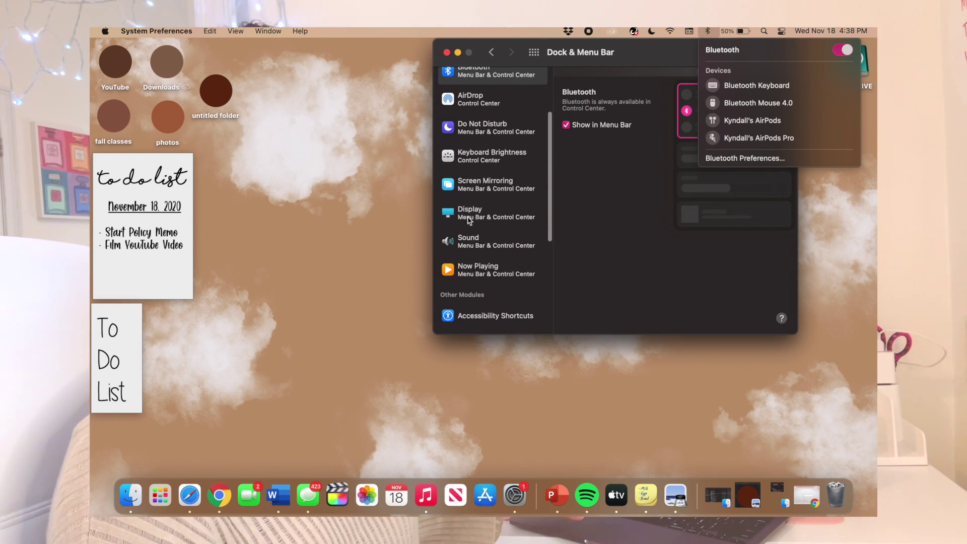
{"action": "left_click", "coordinate": [558, 231]}
{"action": "scroll", "coordinate": [447, 183], "scroll_direction": "down", "scroll_amount": 1}
{"action": "scroll", "coordinate": [446, 184], "scroll_direction": "down", "scroll_amount": 4}
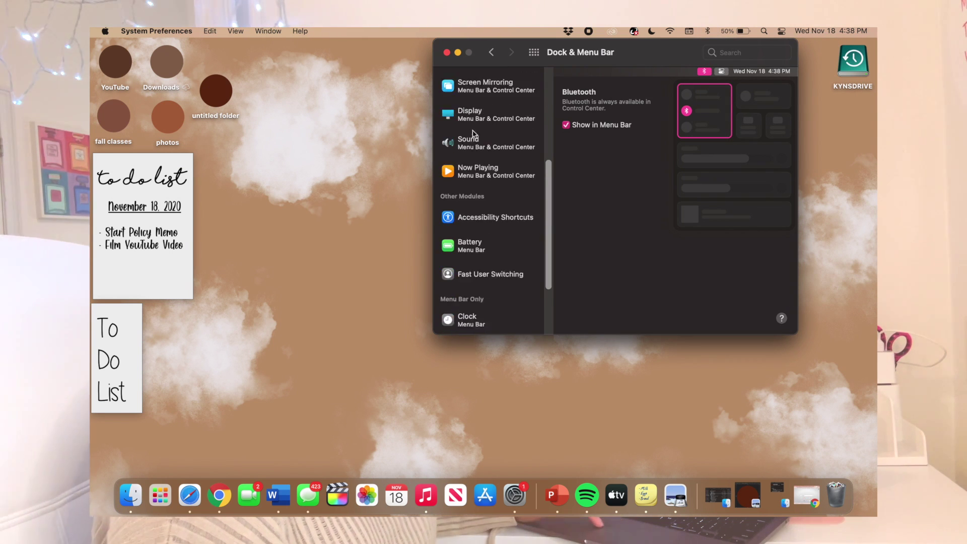
{"action": "scroll", "coordinate": [479, 158], "scroll_direction": "down", "scroll_amount": 2}
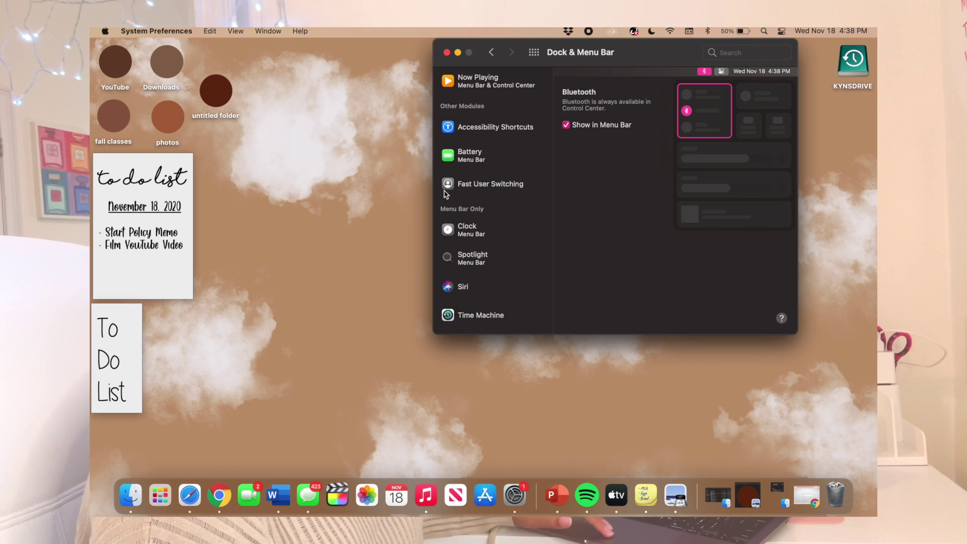
{"action": "scroll", "coordinate": [446, 194], "scroll_direction": "up", "scroll_amount": 7}
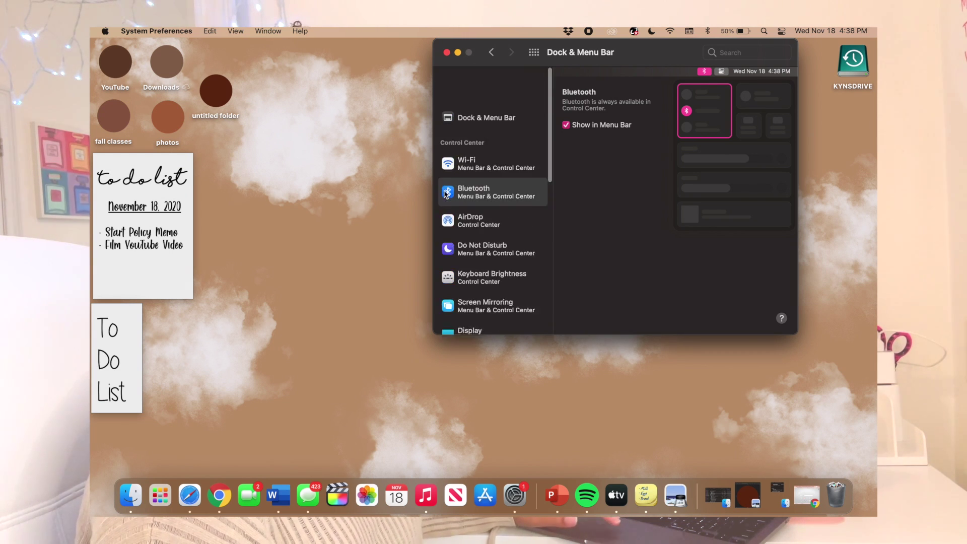
- Open the Sound settings, raise the output volume to nearly full and try the Breeze and Boop alert sounds
{"action": "left_click", "coordinate": [492, 52]}
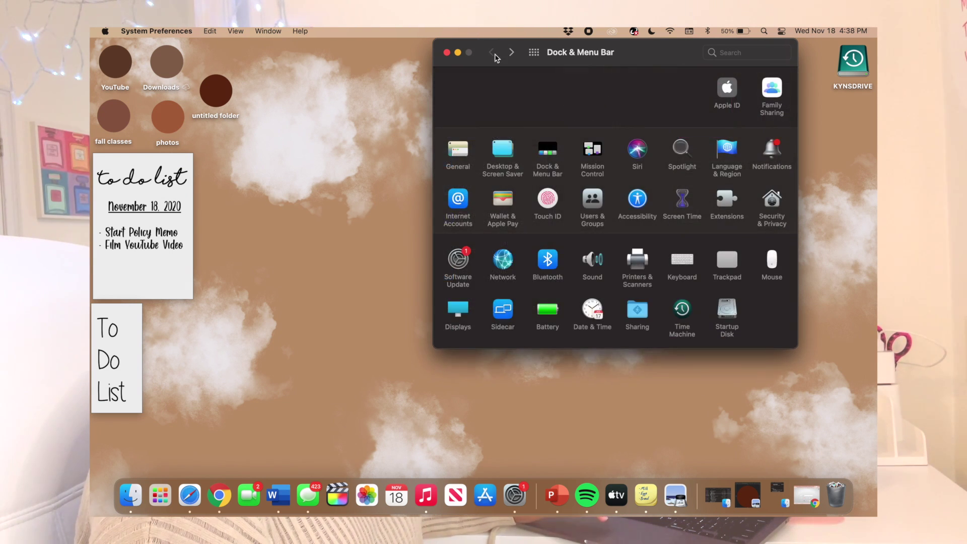
{"action": "left_click", "coordinate": [492, 53]}
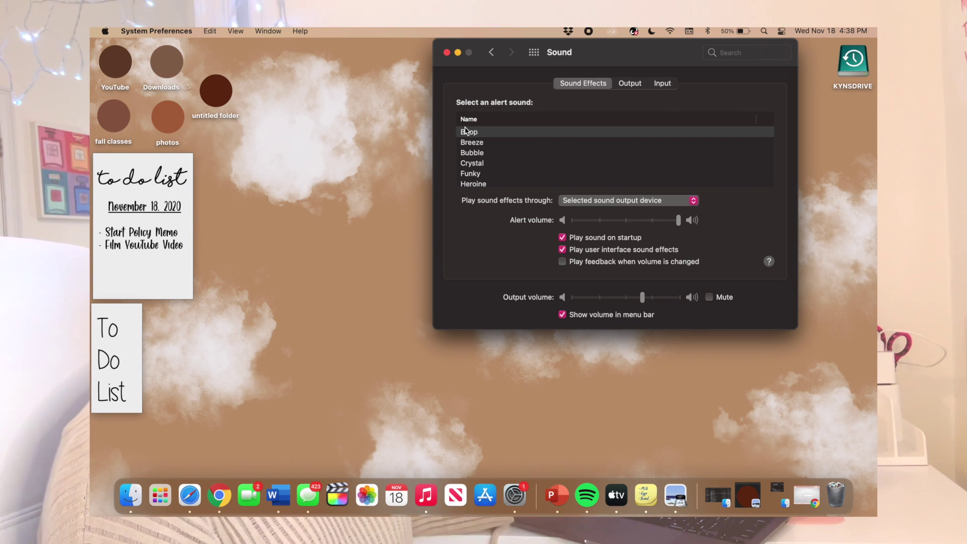
{"action": "left_click", "coordinate": [469, 141]}
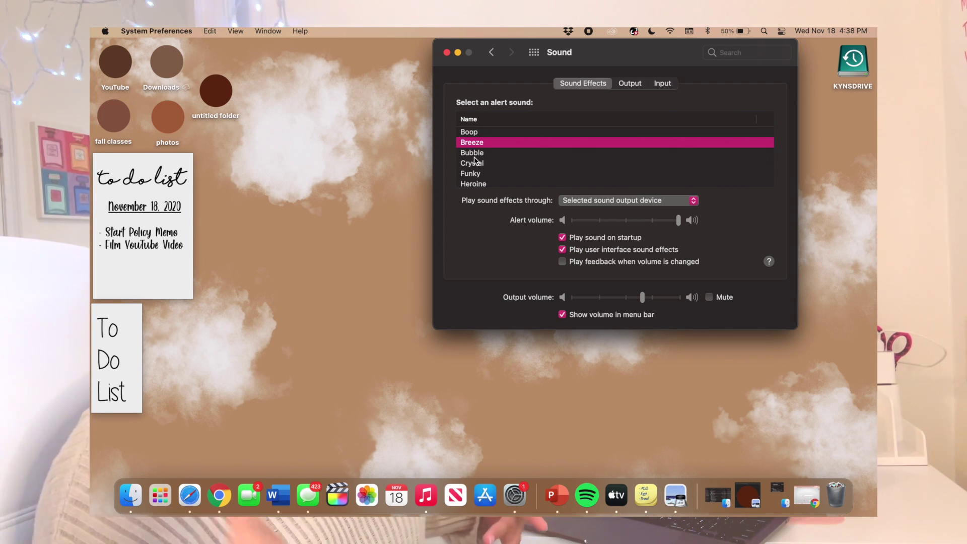
{"action": "key", "text": "XF86AudioRaiseVolume"}
{"action": "key", "text": "XF86AudioRaiseVolume"}
{"action": "key", "text": "XF86AudioRaiseVolume"}
{"action": "key", "text": "XF86AudioRaiseVolume"}
{"action": "key", "text": "XF86AudioRaiseVolume"}
{"action": "key", "text": "Up"}
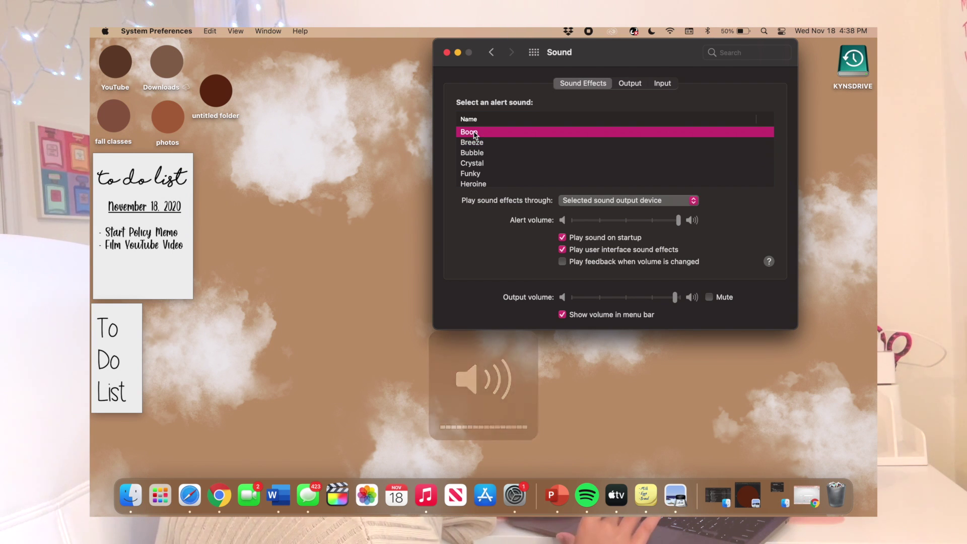
- Try the Breeze, Bubble, Funky and Heroine alert sounds, return to Boop and look through the rest of the list
{"action": "left_click", "coordinate": [479, 146]}
{"action": "left_click", "coordinate": [479, 152]}
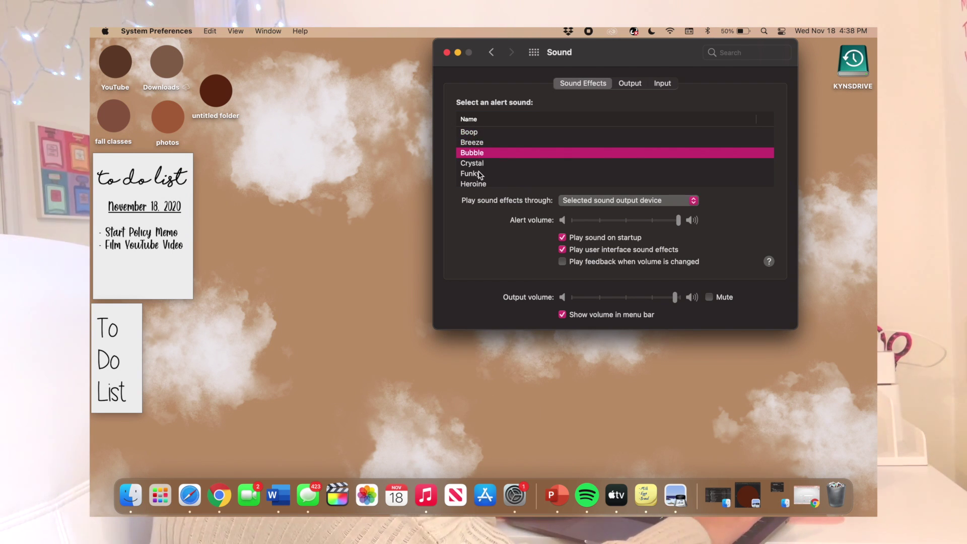
{"action": "left_click", "coordinate": [479, 174]}
{"action": "left_click", "coordinate": [480, 184]}
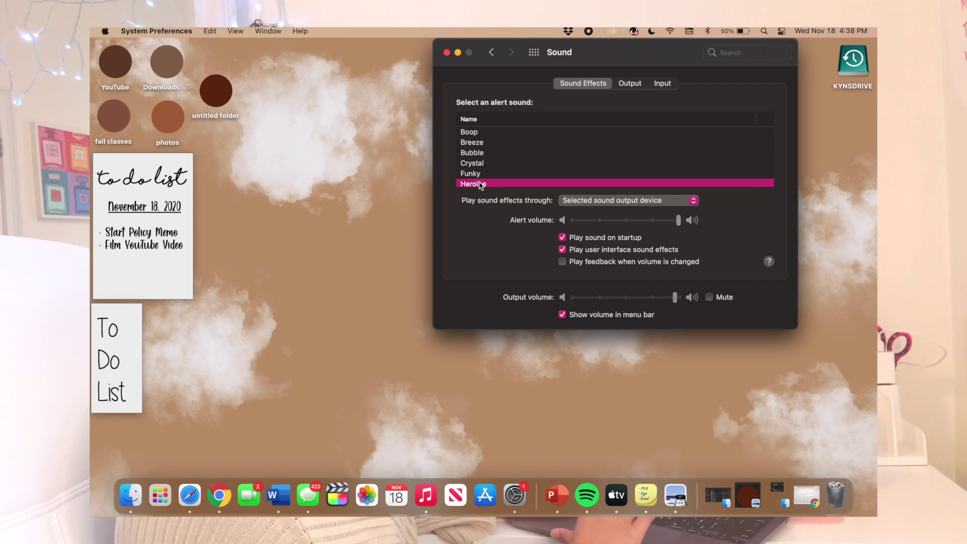
{"action": "left_click", "coordinate": [493, 143]}
{"action": "scroll", "coordinate": [494, 145], "scroll_direction": "up", "scroll_amount": 1}
{"action": "left_click", "coordinate": [491, 131]}
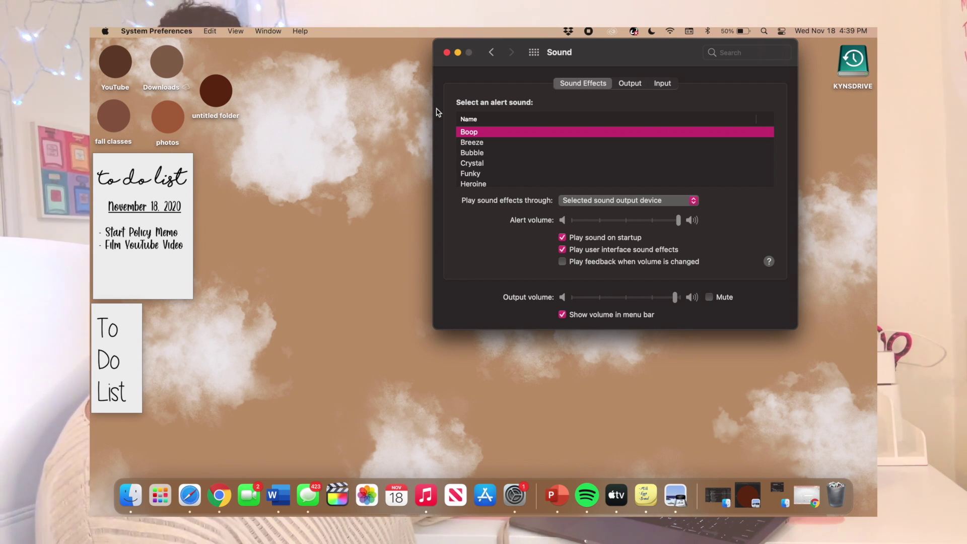
{"action": "scroll", "coordinate": [472, 134], "scroll_direction": "down", "scroll_amount": 5}
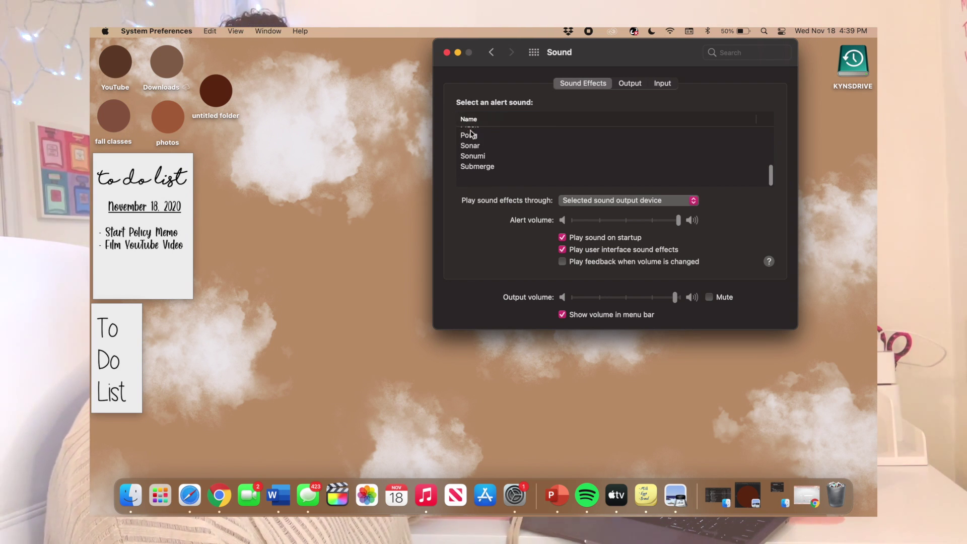
{"action": "scroll", "coordinate": [472, 133], "scroll_direction": "up", "scroll_amount": 5}
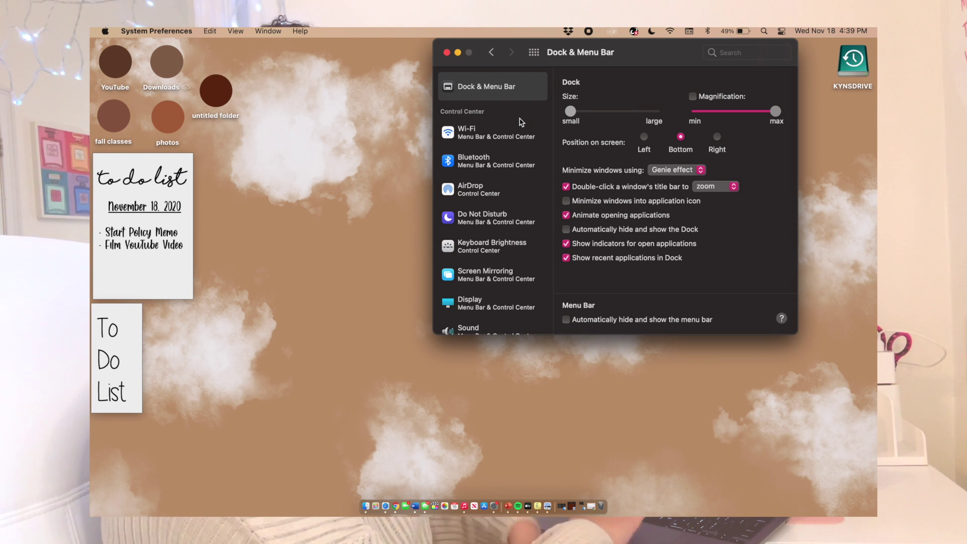
- In the Dock & Menu Bar settings, enlarge the Dock to nearly its largest size and reduce it to a medium size
{"action": "left_click_drag", "start_coordinate": [578, 117], "coordinate": [609, 113]}
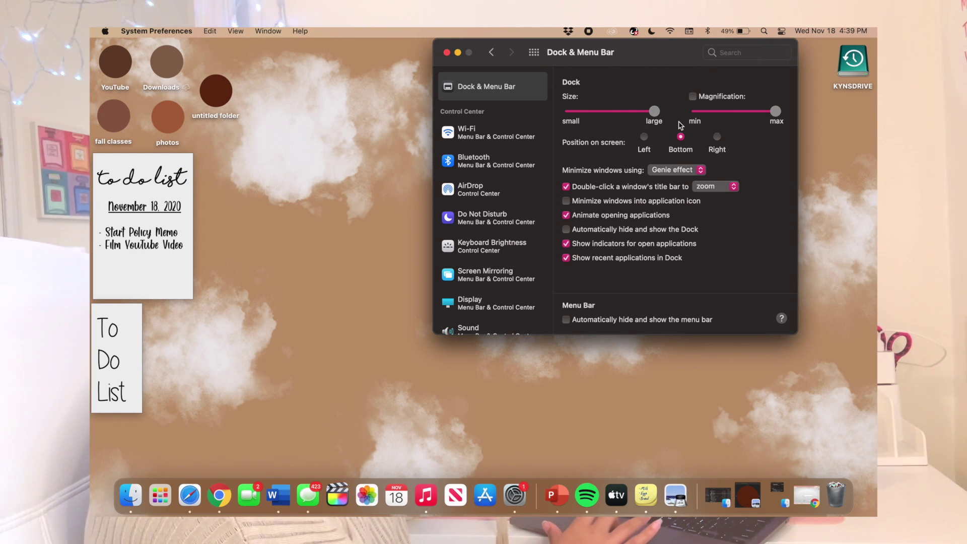
{"action": "left_click_drag", "start_coordinate": [669, 118], "coordinate": [599, 117]}
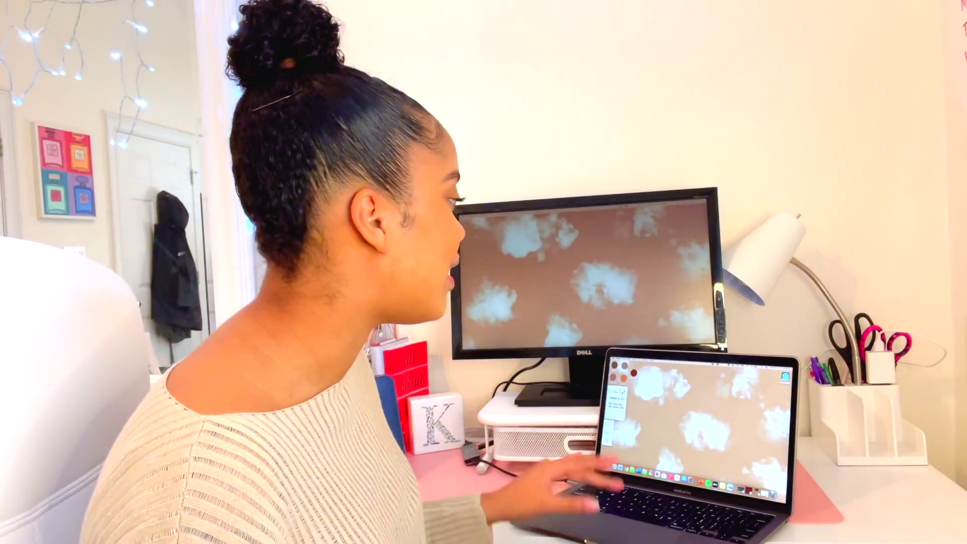
{"action": "scroll", "coordinate": [763, 428], "scroll_direction": "right", "scroll_amount": 3}
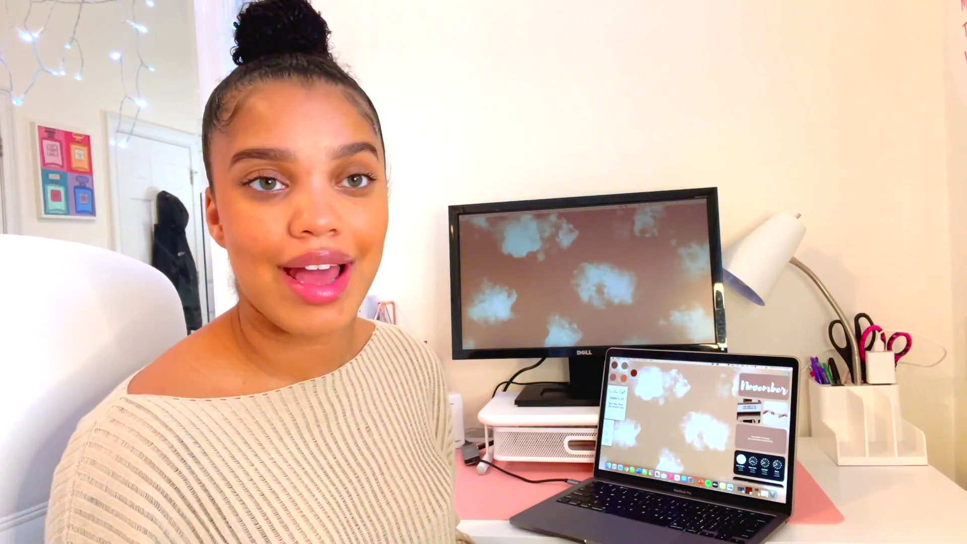